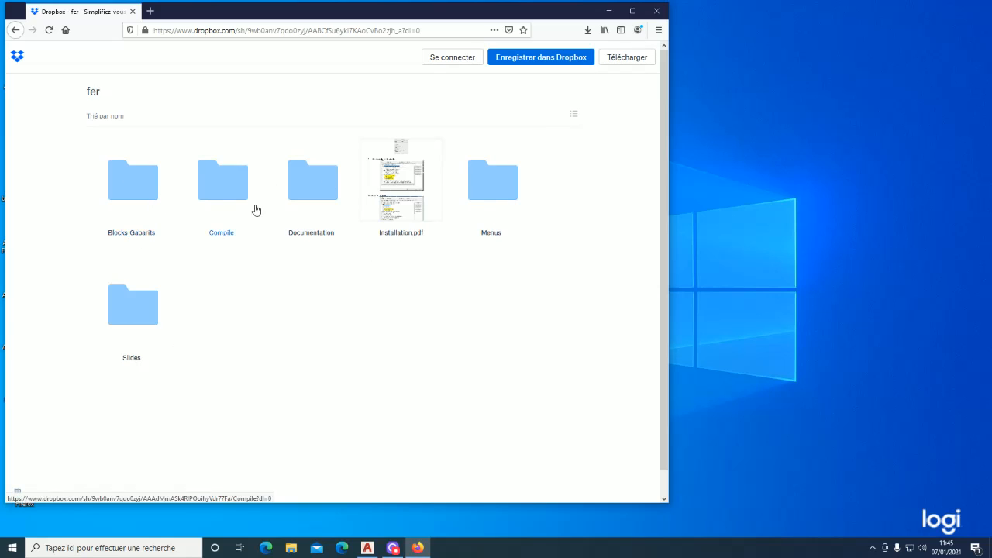
- Download the shared Dropbox folder fer and save it as the file fer.zip
{"action": "left_click", "coordinate": [634, 60]}
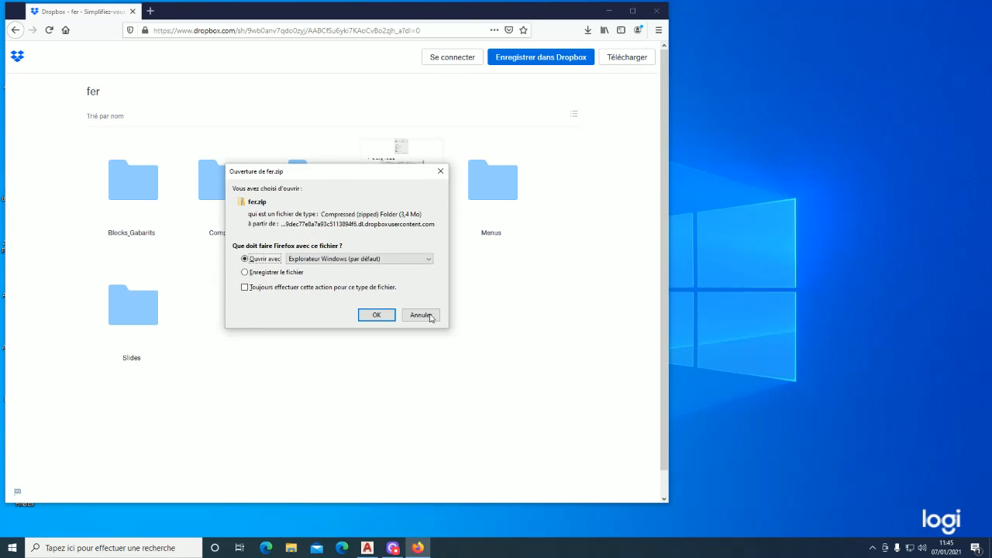
{"action": "left_click", "coordinate": [295, 274]}
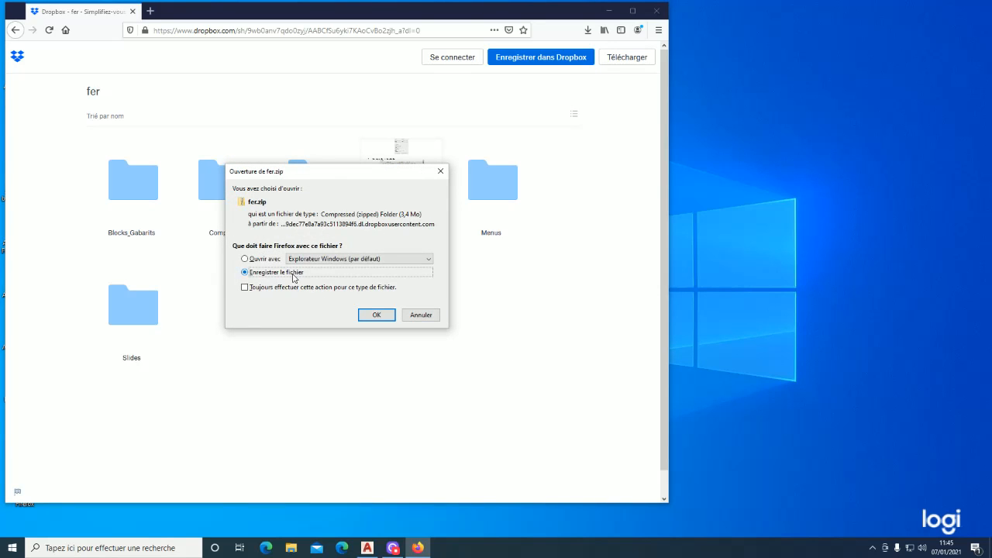
{"action": "left_click", "coordinate": [376, 315]}
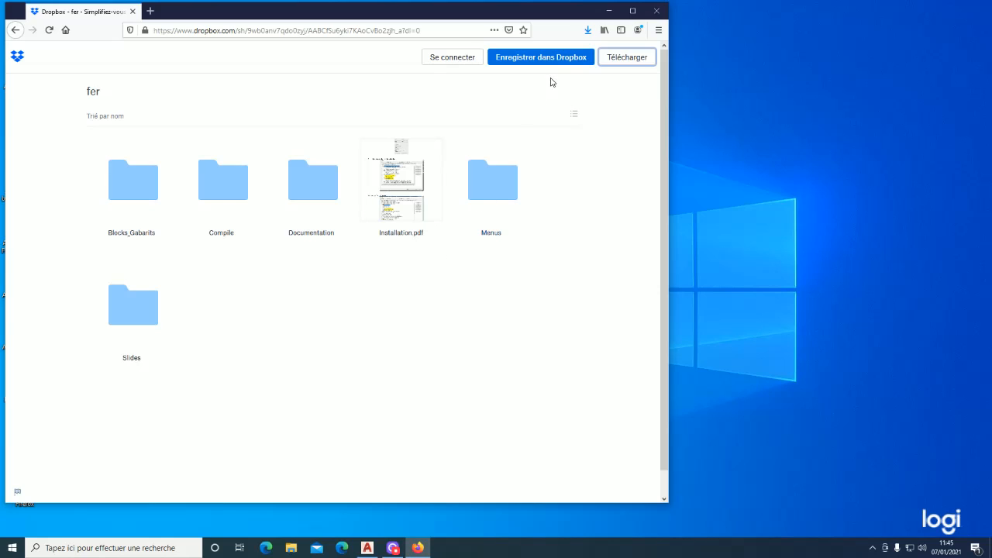
- Open the downloaded fer.zip archive and copy its five folders and the Installation document
{"action": "left_click", "coordinate": [588, 31]}
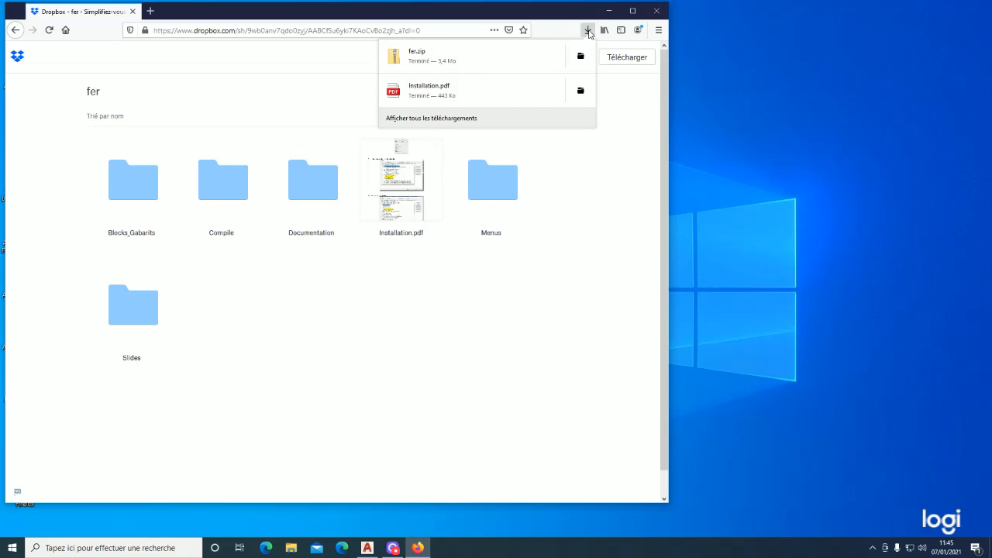
{"action": "left_click", "coordinate": [417, 61]}
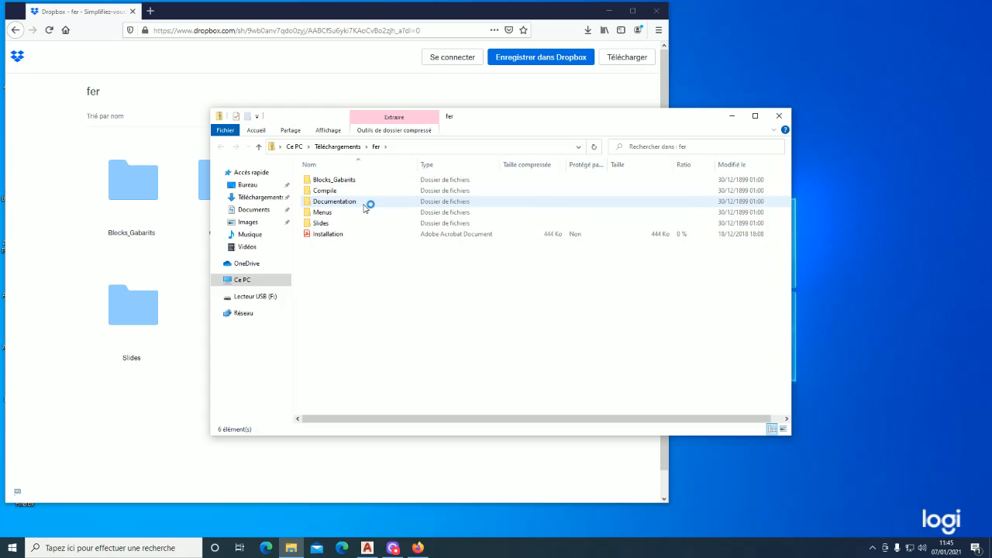
{"action": "left_click", "coordinate": [353, 181]}
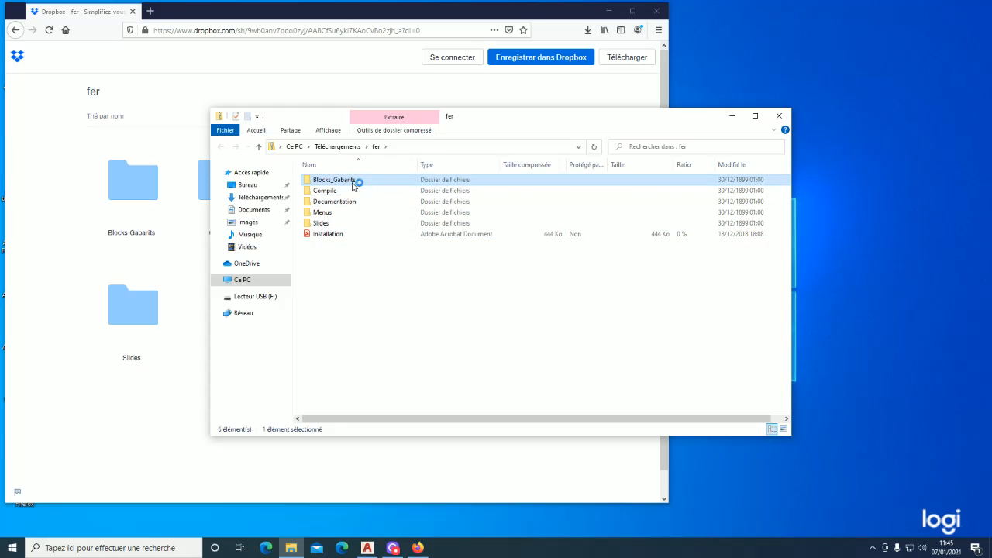
{"action": "left_click", "coordinate": [324, 237], "text": "shift"}
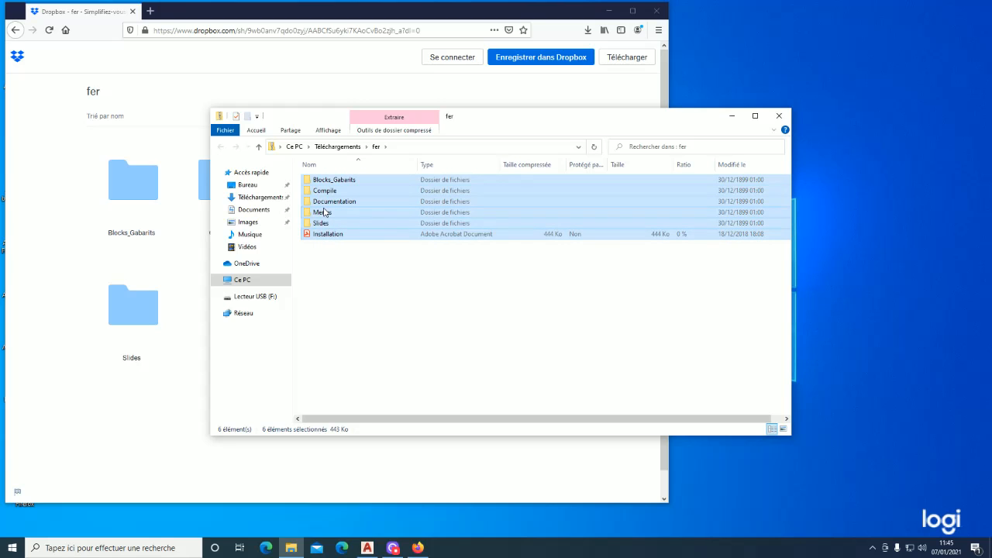
{"action": "right_click", "coordinate": [324, 212]}
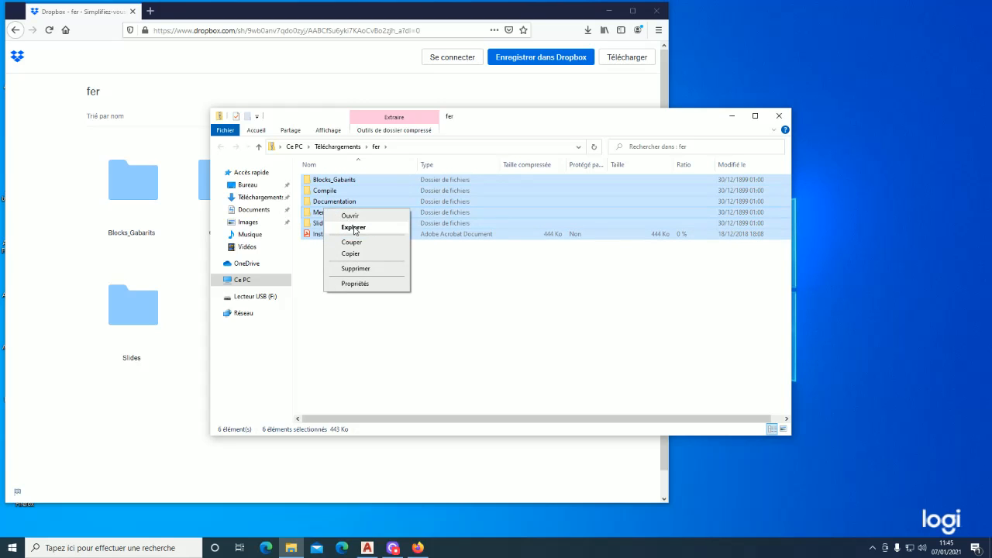
{"action": "left_click", "coordinate": [360, 254]}
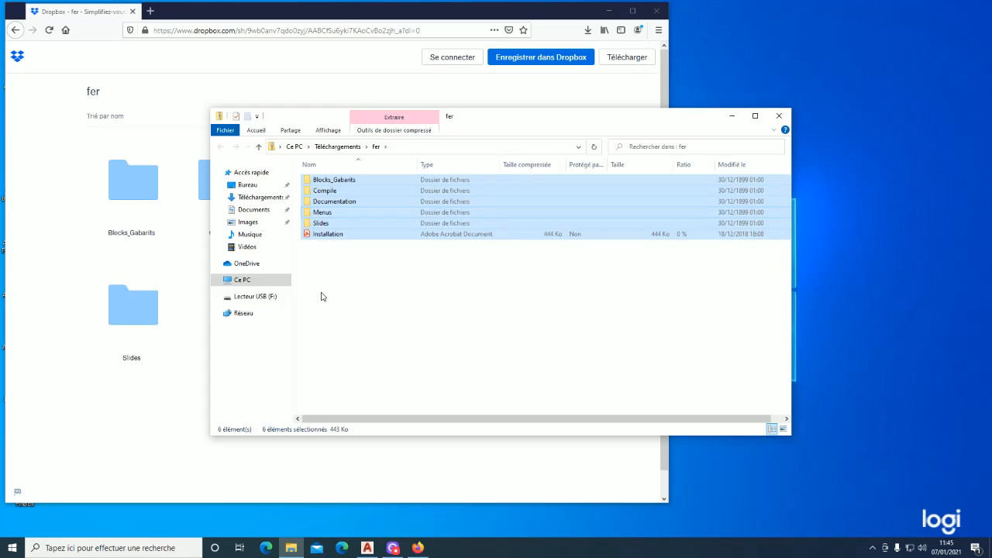
- Create a new folder named FerSystem at the root of the DATA (D:) drive
{"action": "left_click", "coordinate": [246, 281]}
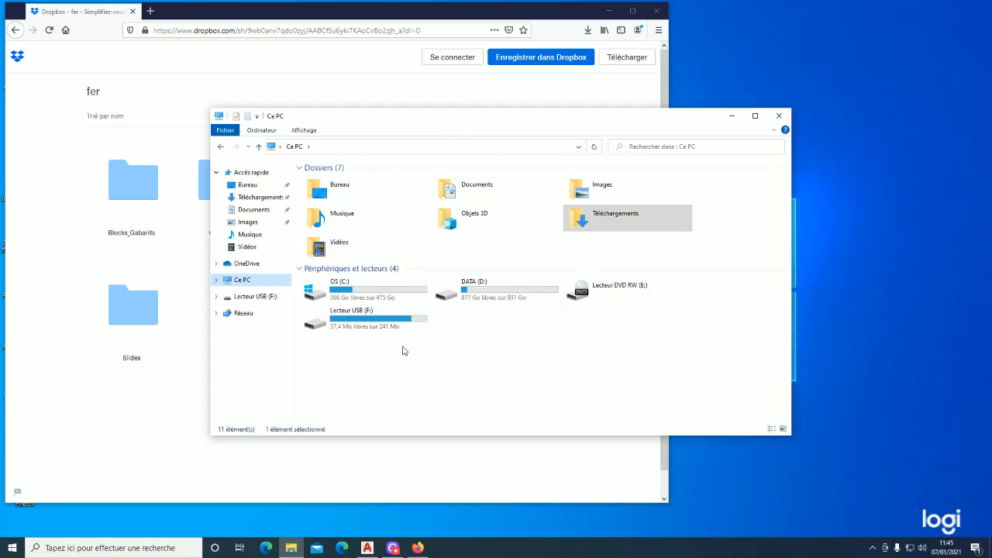
{"action": "left_click", "coordinate": [519, 297]}
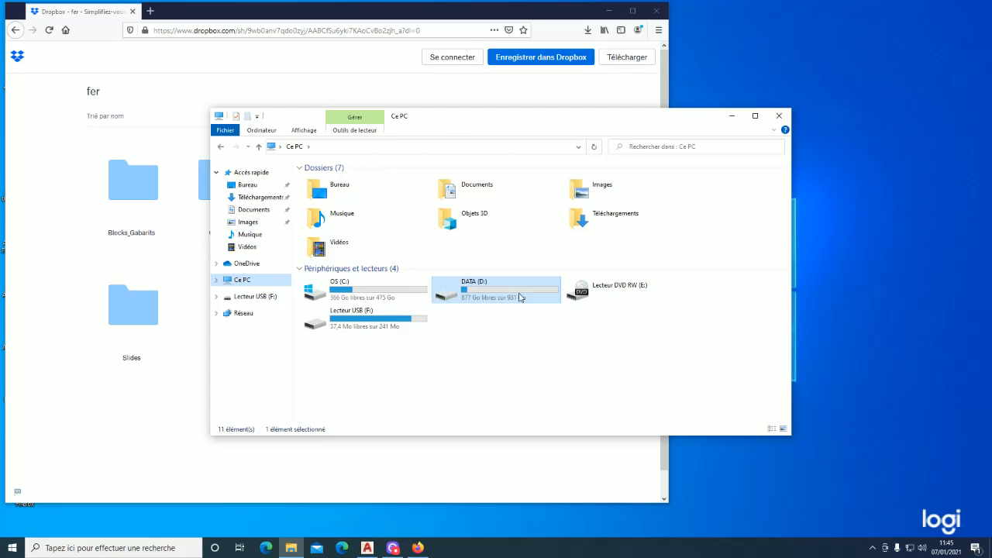
{"action": "double_click", "coordinate": [520, 297]}
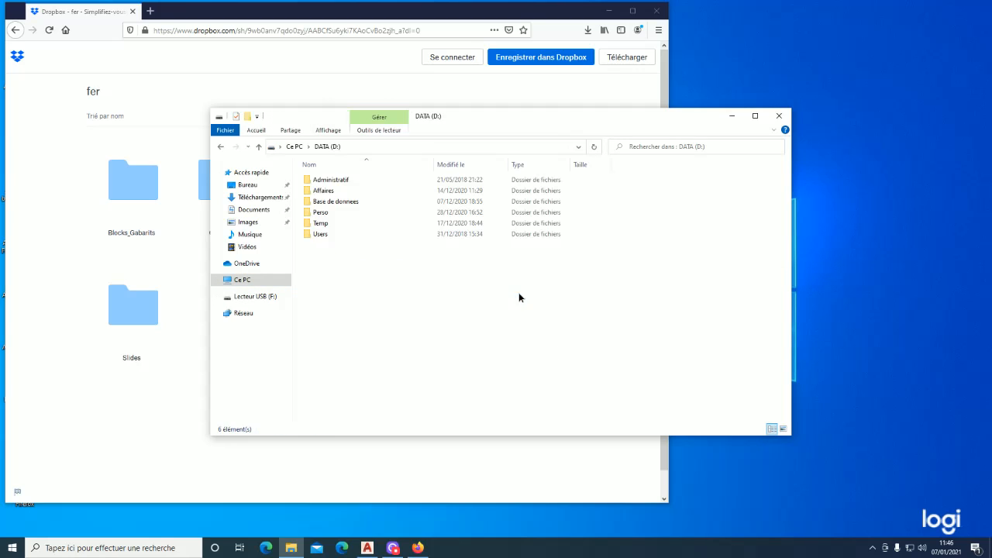
{"action": "right_click", "coordinate": [359, 271]}
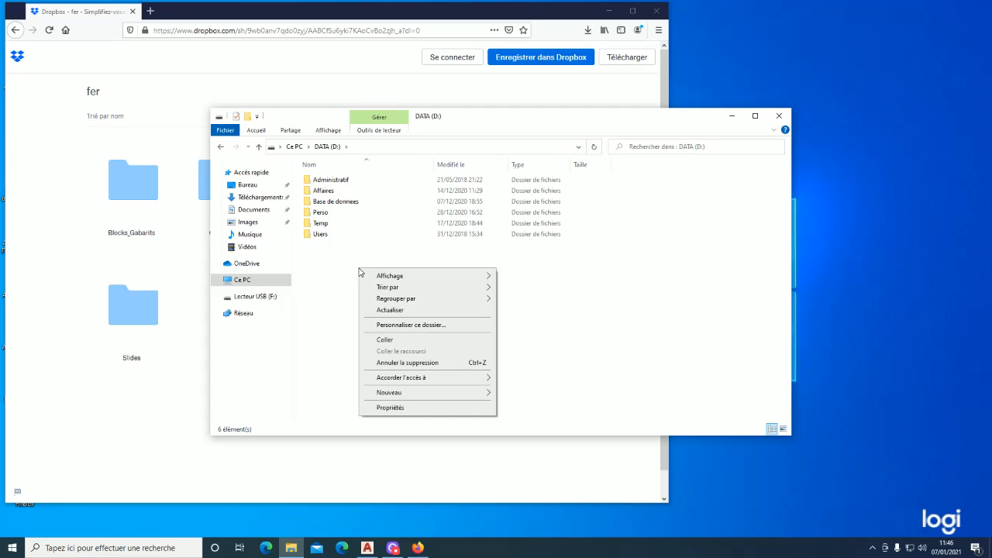
{"action": "mouse_move", "coordinate": [402, 394]}
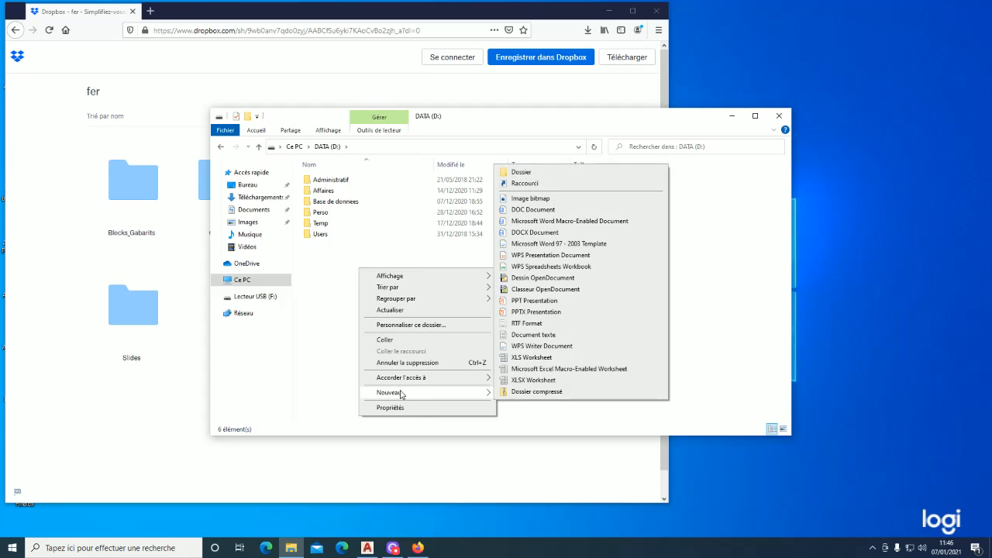
{"action": "left_click", "coordinate": [533, 177]}
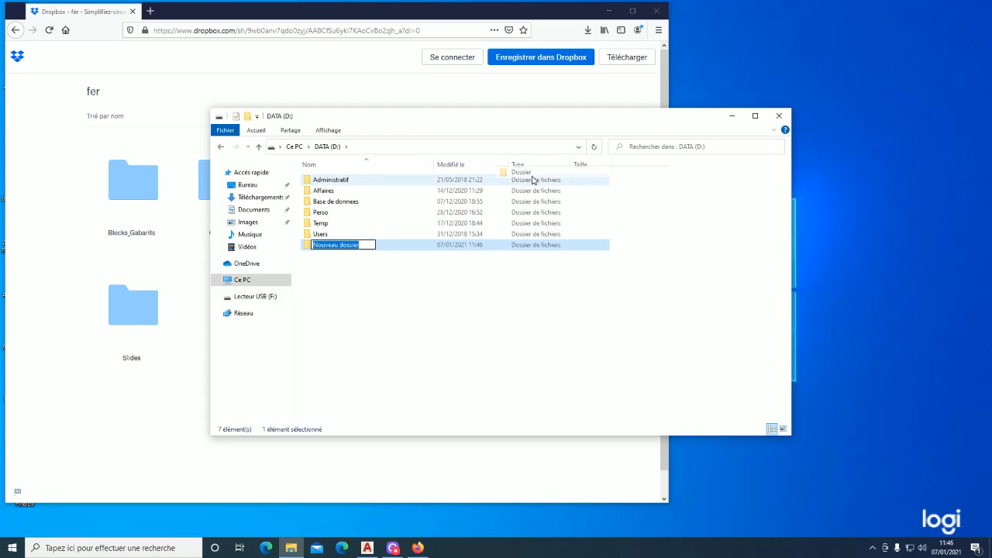
{"action": "type", "text": "F"}
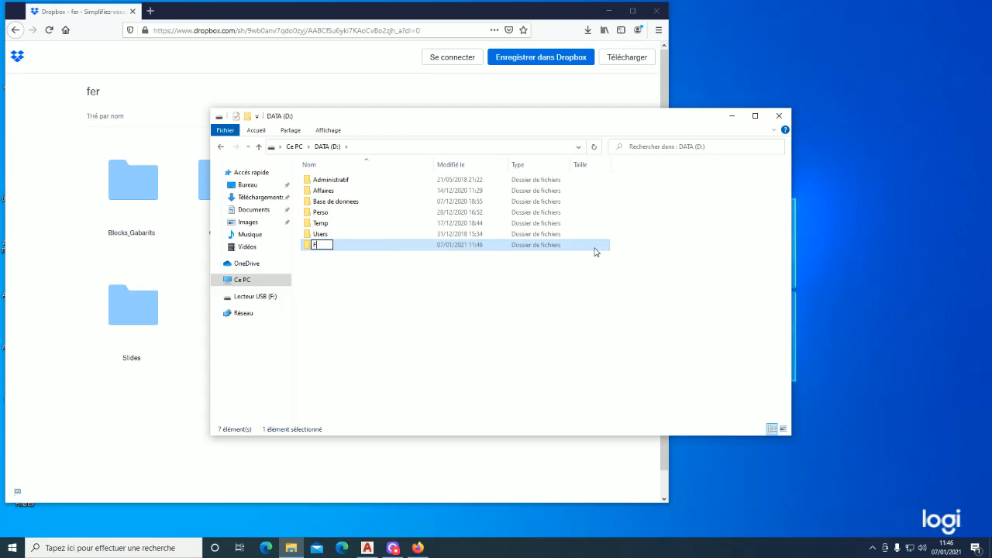
{"action": "type", "text": "erSystem"}
{"action": "key", "text": "Return"}
- Paste the copied fer contents into the FerSystem folder
{"action": "double_click", "coordinate": [308, 247]}
{"action": "right_click", "coordinate": [439, 248]}
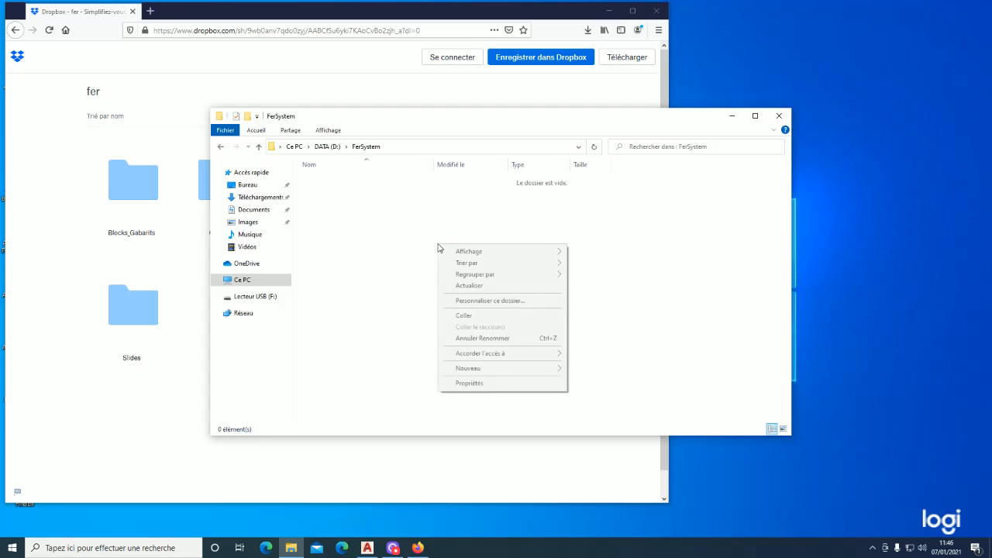
{"action": "left_click", "coordinate": [468, 317]}
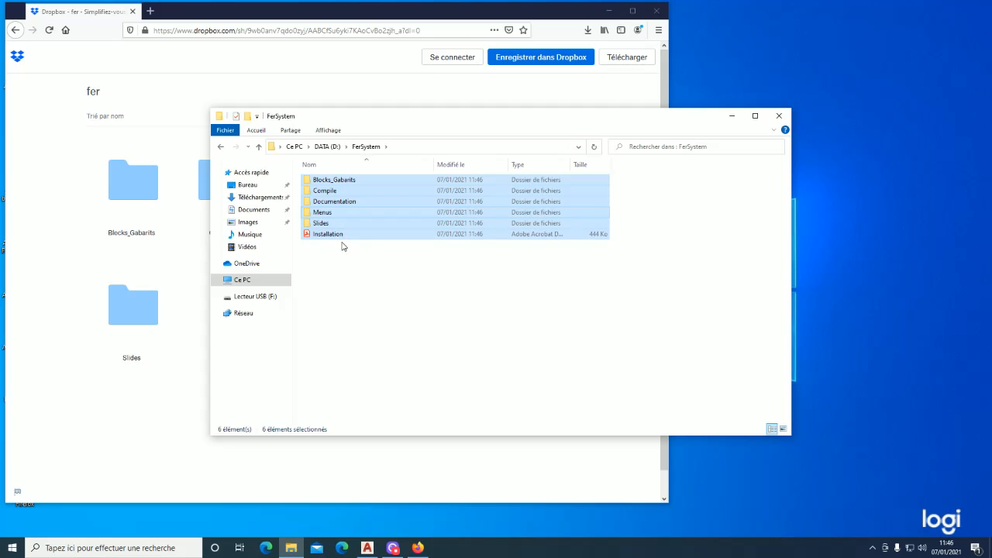
- Examine the support path and approved location instructions in the Installation PDF, and close all open windows
{"action": "left_click", "coordinate": [325, 236]}
{"action": "double_click", "coordinate": [325, 236]}
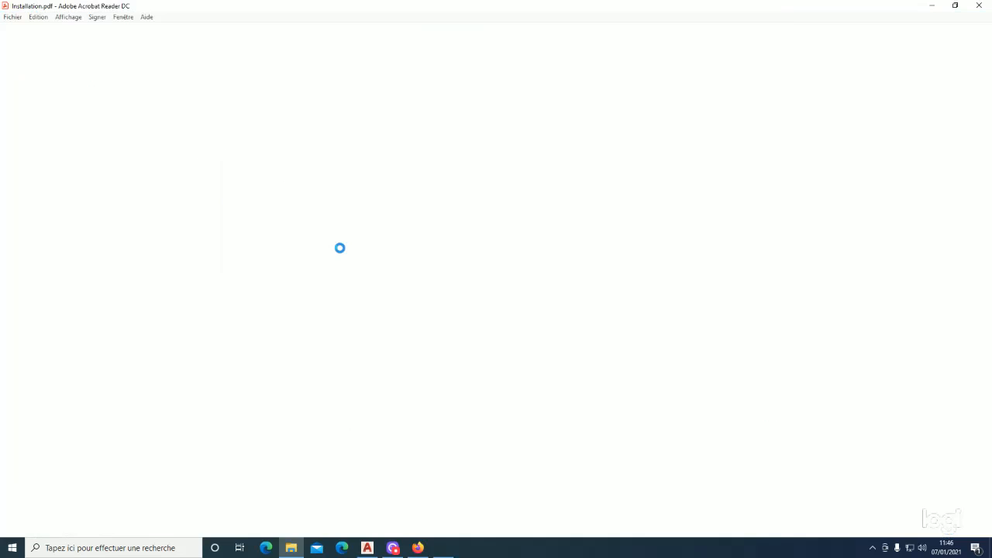
{"action": "scroll", "coordinate": [394, 289], "scroll_direction": "down", "scroll_amount": 5}
{"action": "scroll", "coordinate": [394, 288], "scroll_direction": "down", "scroll_amount": 5}
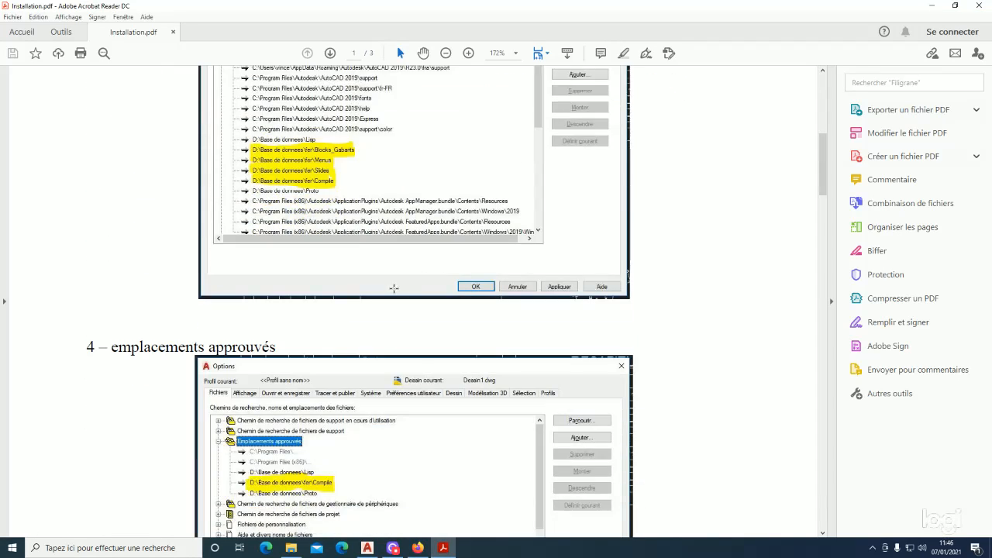
{"action": "left_click", "coordinate": [980, 8]}
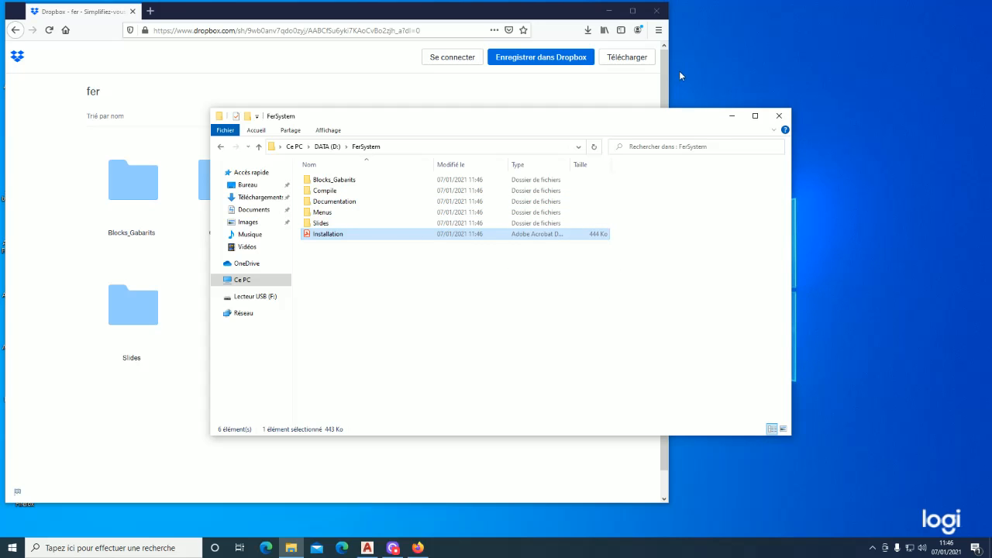
{"action": "left_click", "coordinate": [658, 11]}
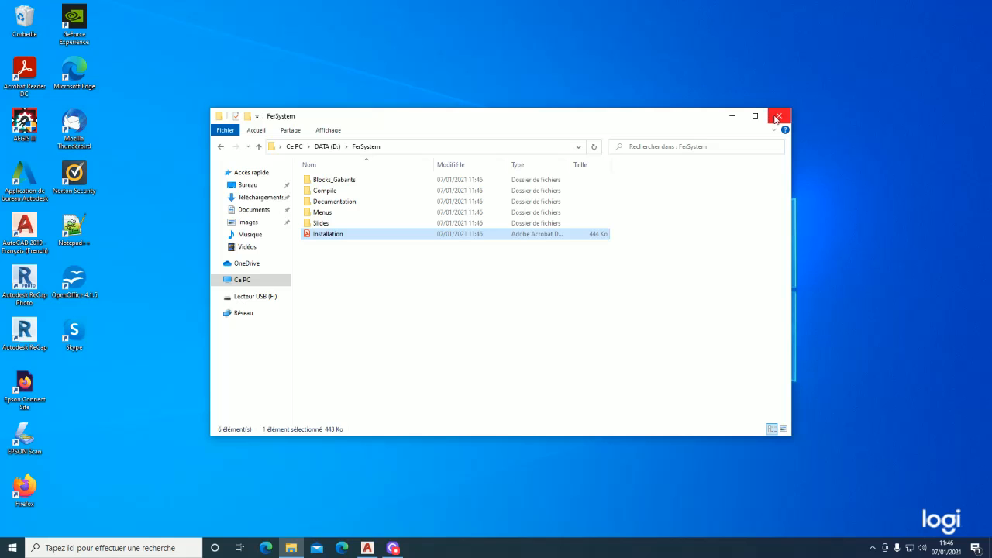
{"action": "left_click", "coordinate": [779, 115]}
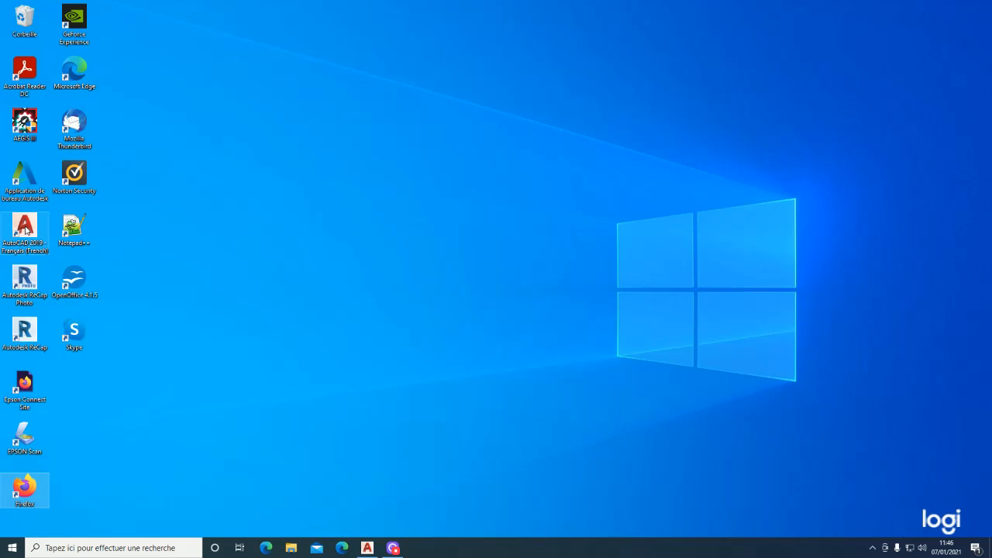
- Launch AutoCAD 2019 and create a new drawing from the acadiso template
{"action": "left_click", "coordinate": [26, 230]}
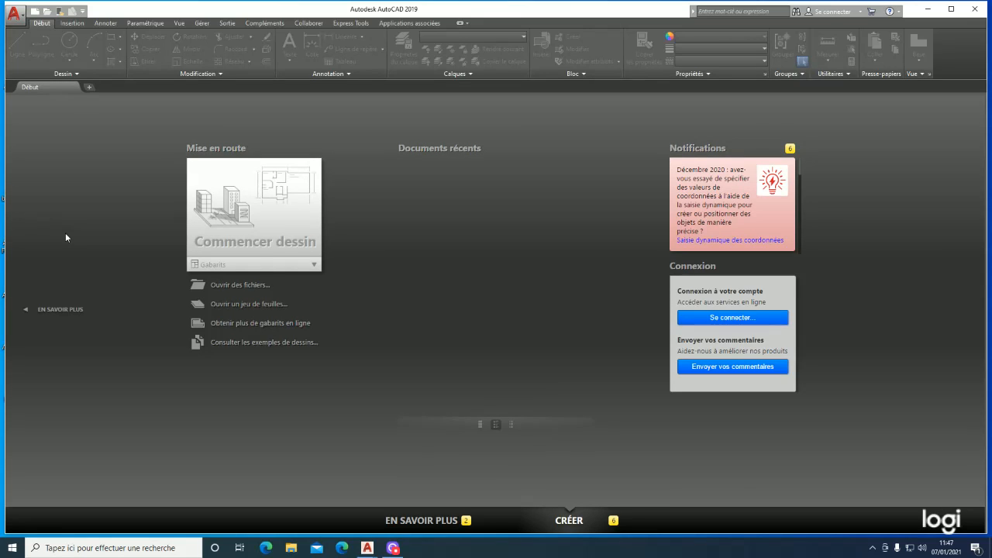
{"action": "left_click", "coordinate": [35, 13]}
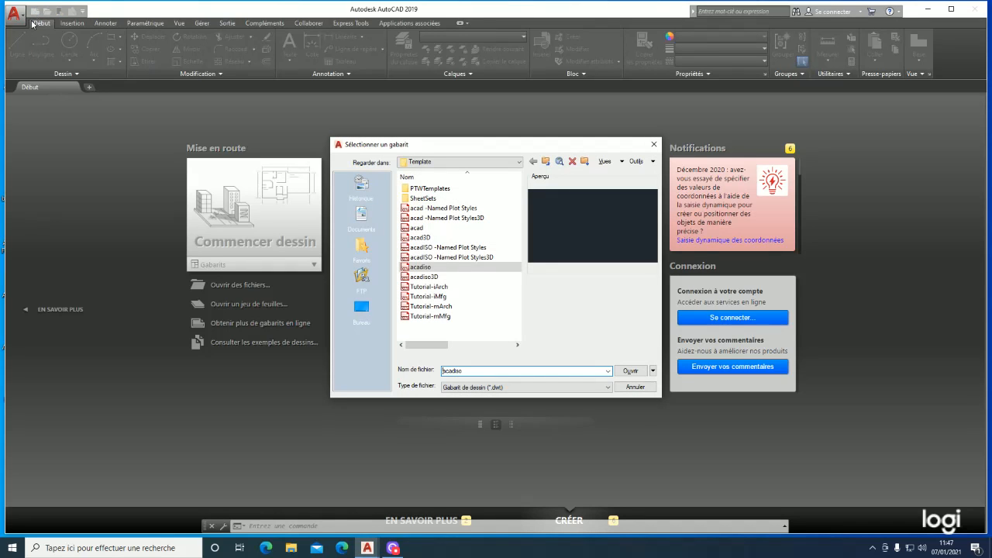
{"action": "left_click", "coordinate": [632, 370]}
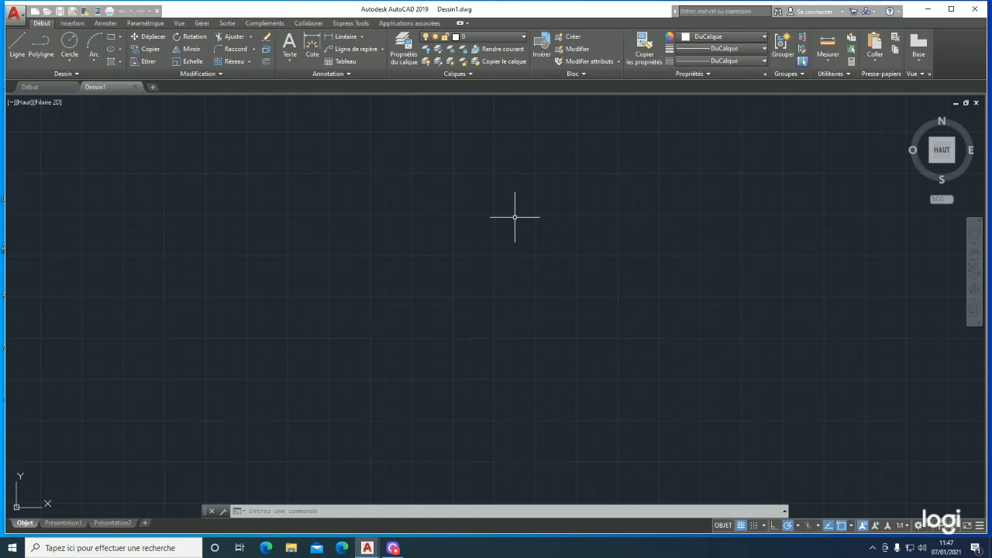
- Open the Options dialog for the new drawing
{"action": "type", "text": "options"}
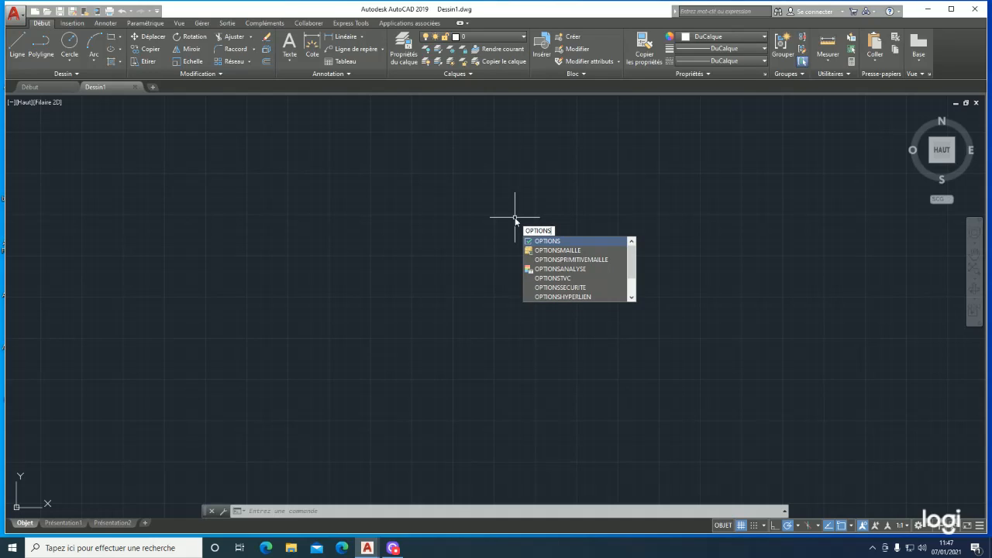
{"action": "key", "text": "Return"}
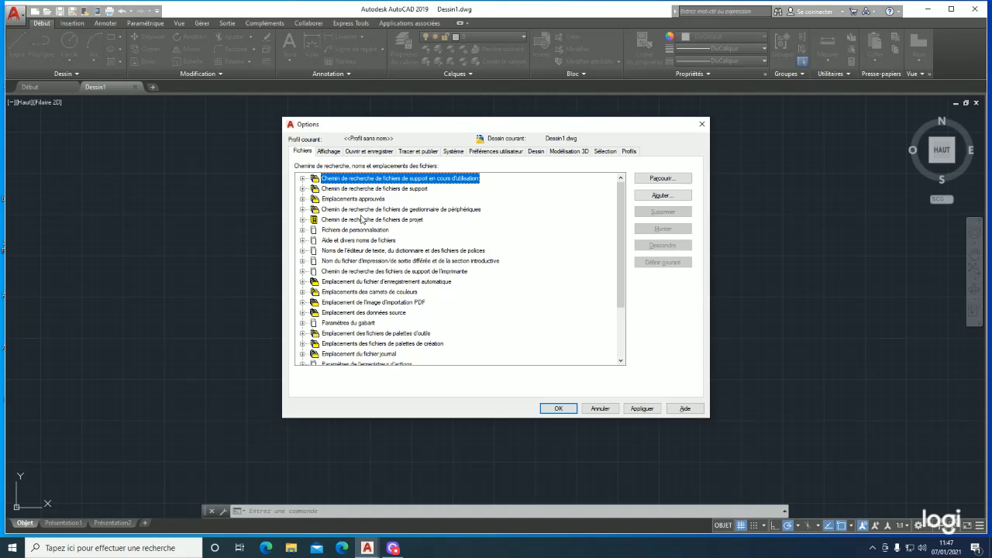
{"action": "left_click", "coordinate": [302, 189]}
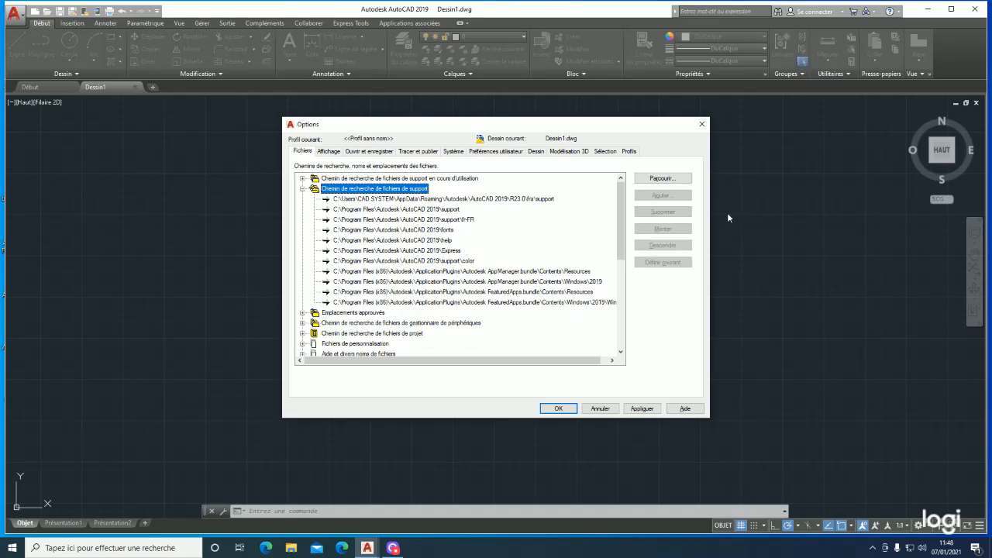
{"action": "left_click", "coordinate": [657, 179]}
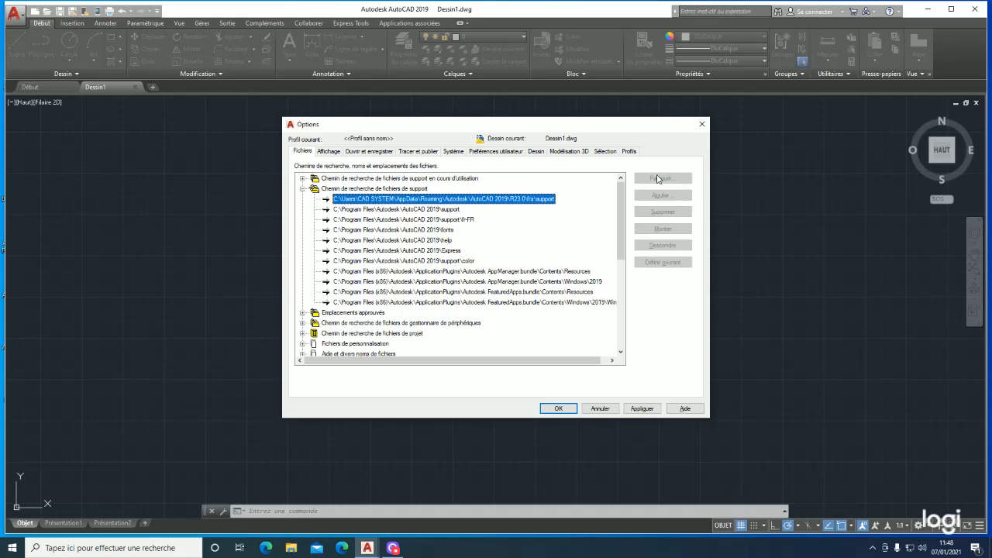
{"action": "left_click", "coordinate": [417, 190]}
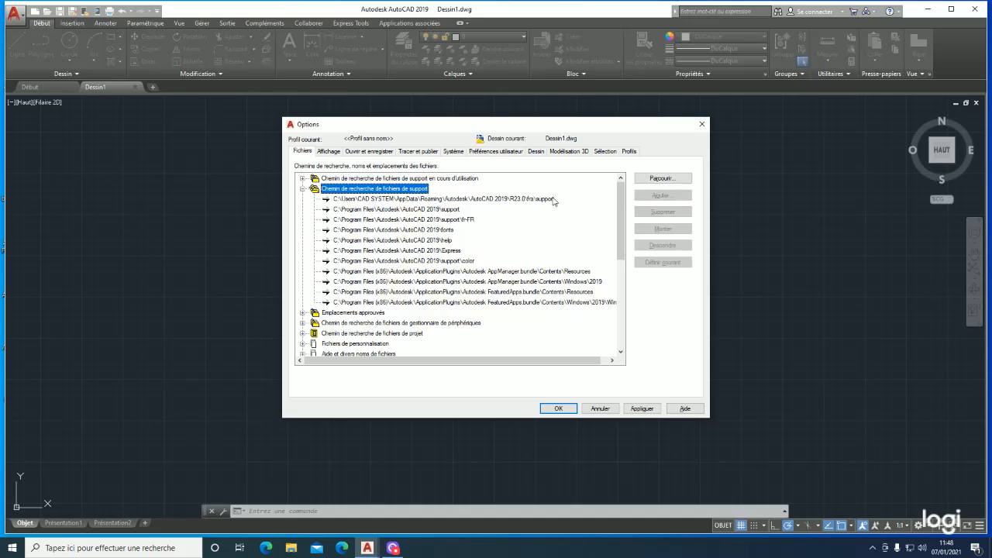
{"action": "left_click", "coordinate": [370, 200]}
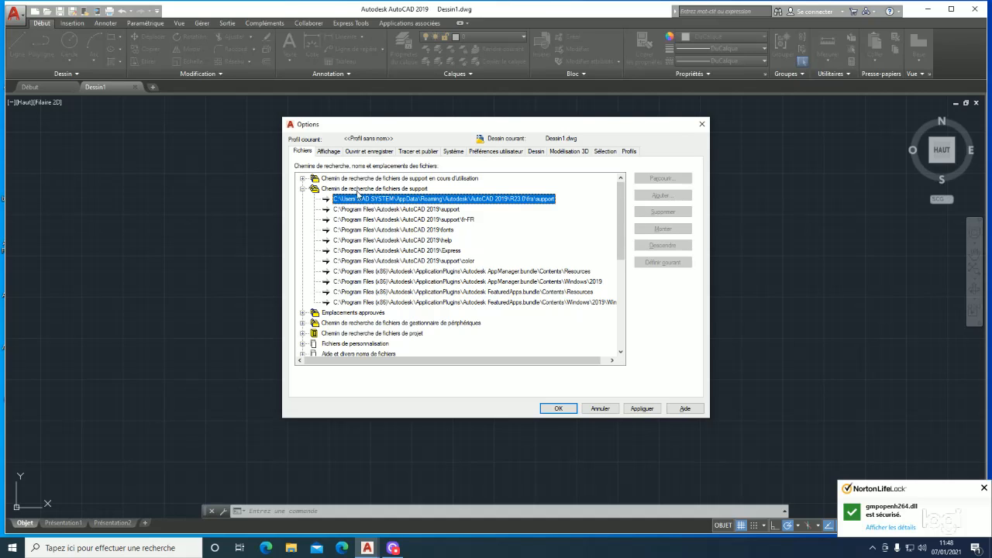
{"action": "left_click", "coordinate": [303, 188]}
- Add D:\FerSystem\Blocks_Gabarits to the working support file search paths
{"action": "left_click", "coordinate": [302, 178]}
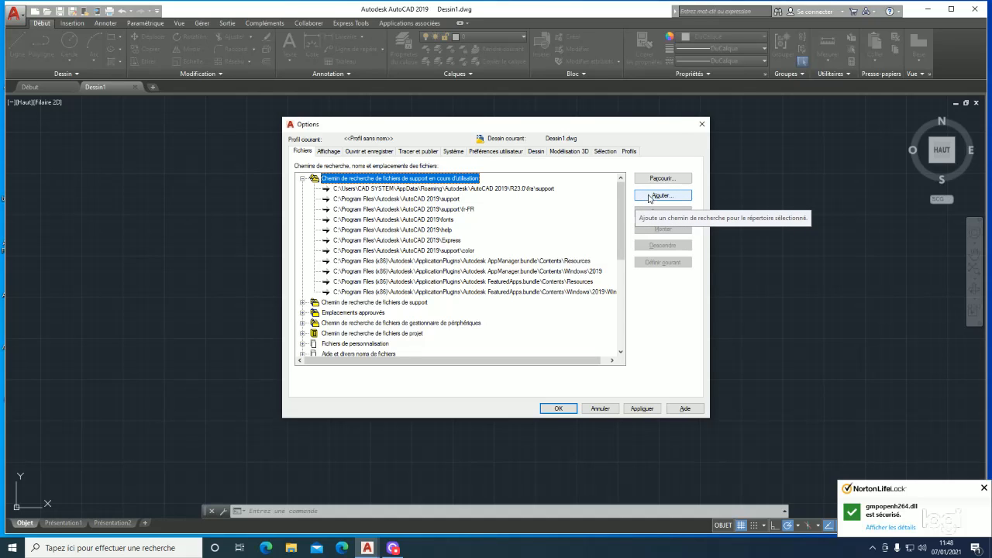
{"action": "left_click", "coordinate": [649, 199]}
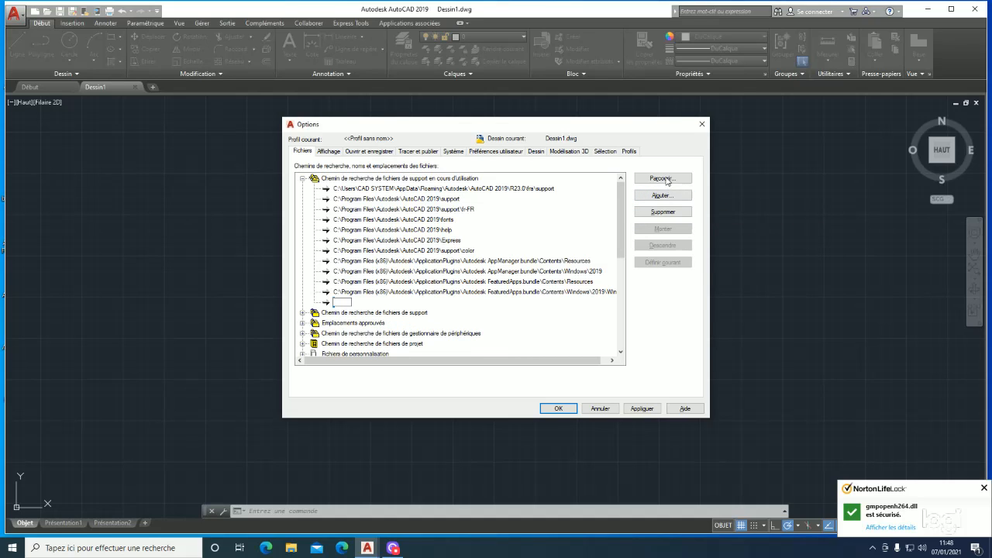
{"action": "left_click", "coordinate": [663, 178]}
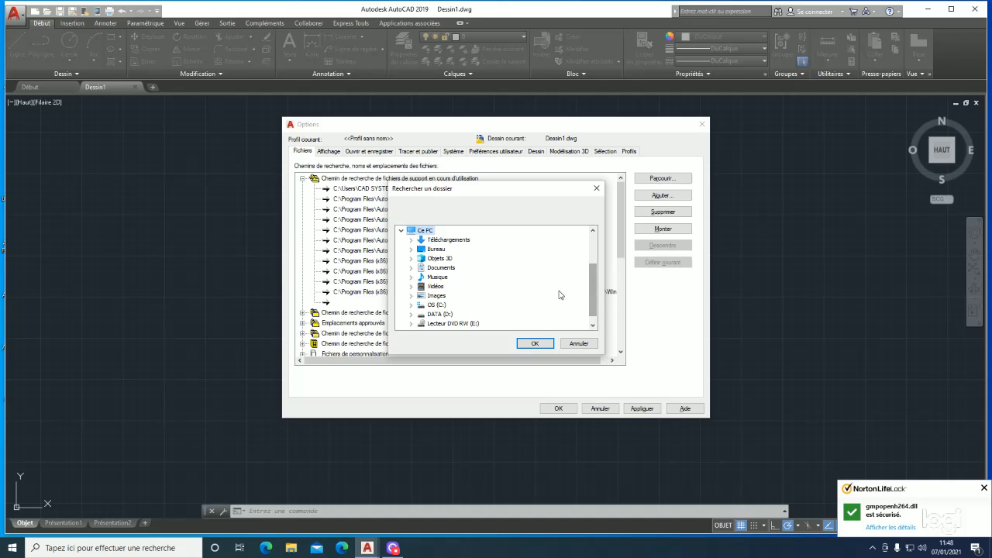
{"action": "left_click", "coordinate": [439, 314]}
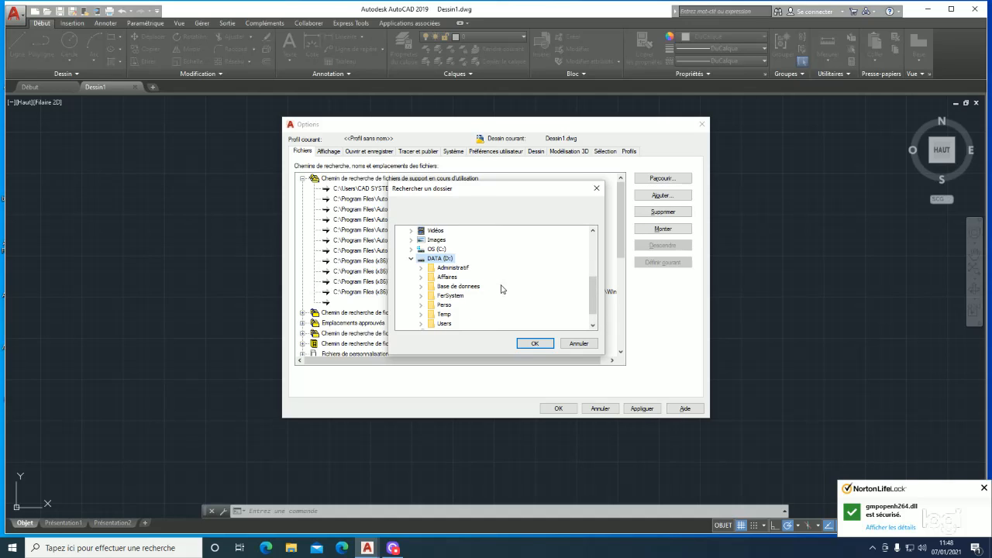
{"action": "scroll", "coordinate": [526, 288], "scroll_direction": "down", "scroll_amount": 1}
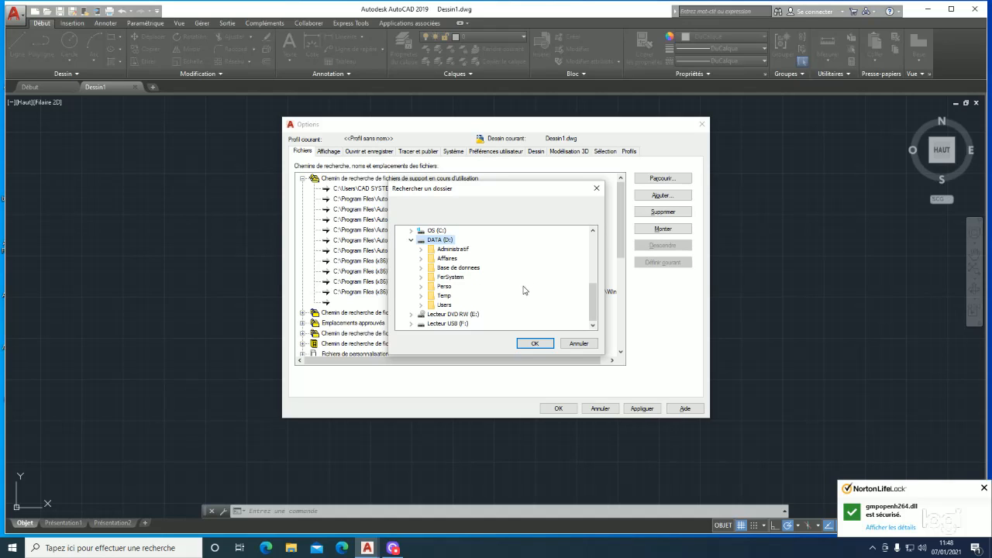
{"action": "double_click", "coordinate": [452, 277]}
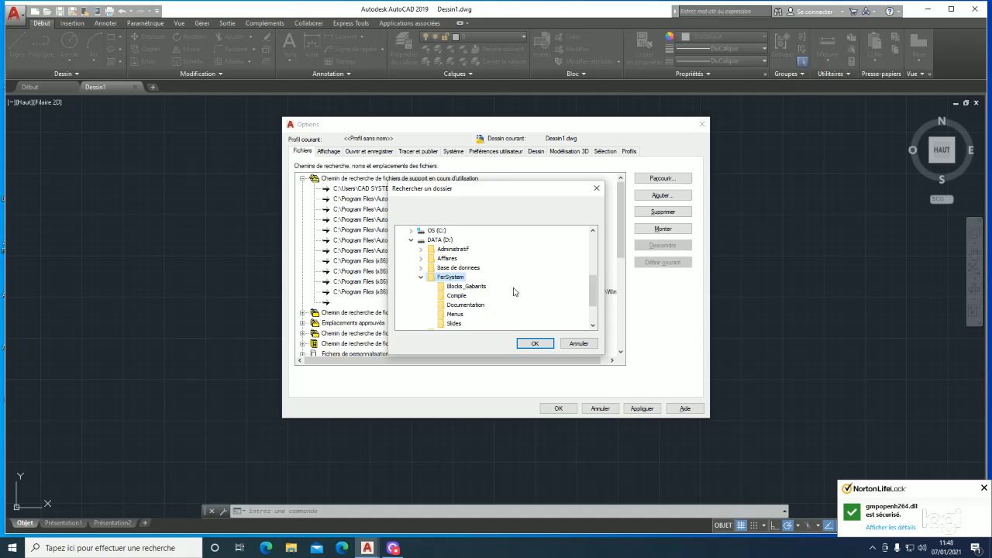
{"action": "left_click", "coordinate": [468, 286]}
{"action": "left_click", "coordinate": [534, 343]}
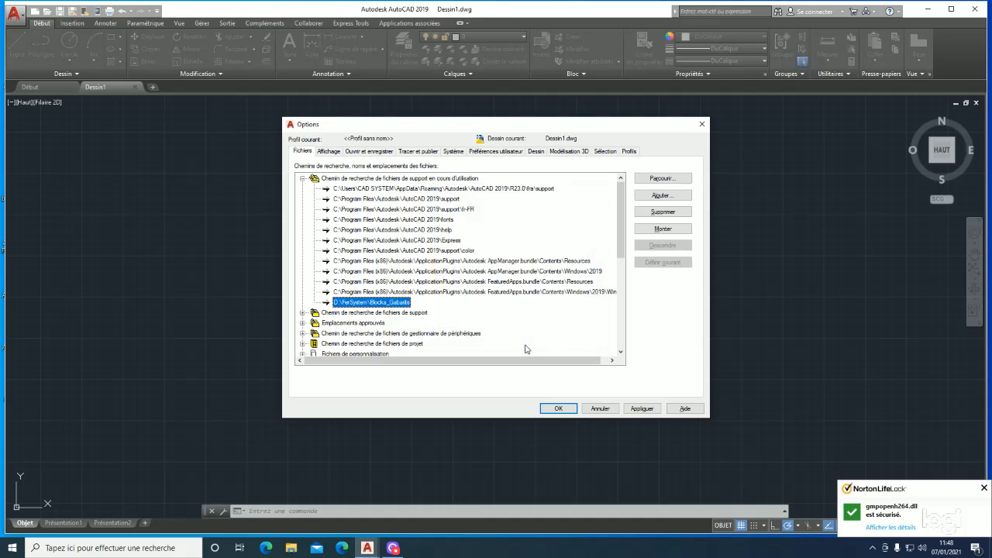
- Add D:\FerSystem\Compile to the working support file search paths
{"action": "left_click", "coordinate": [661, 198]}
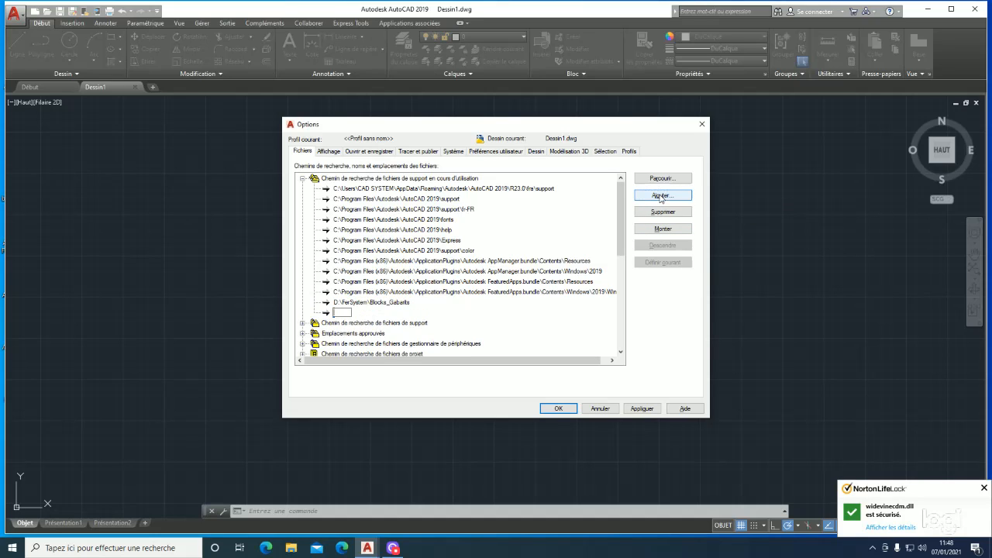
{"action": "left_click", "coordinate": [665, 179]}
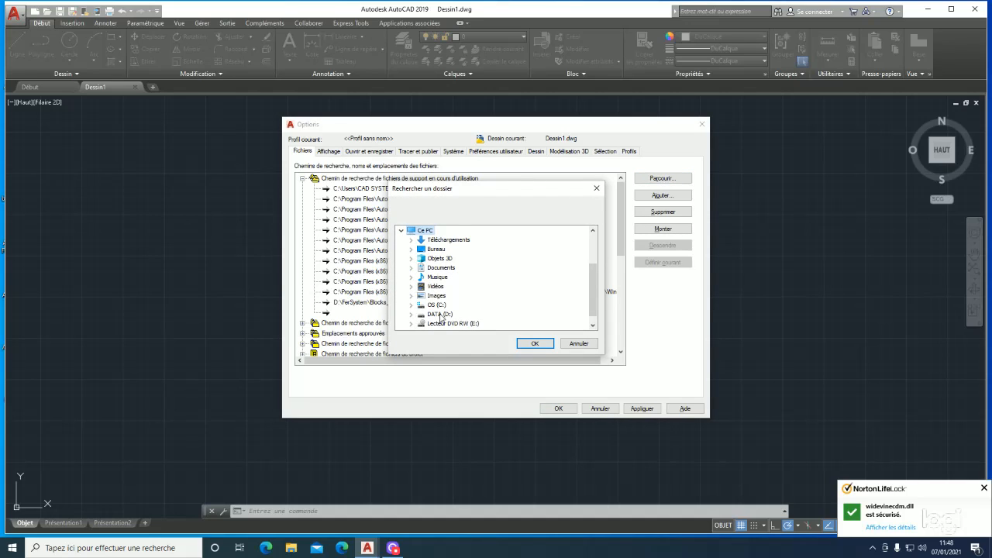
{"action": "double_click", "coordinate": [442, 314]}
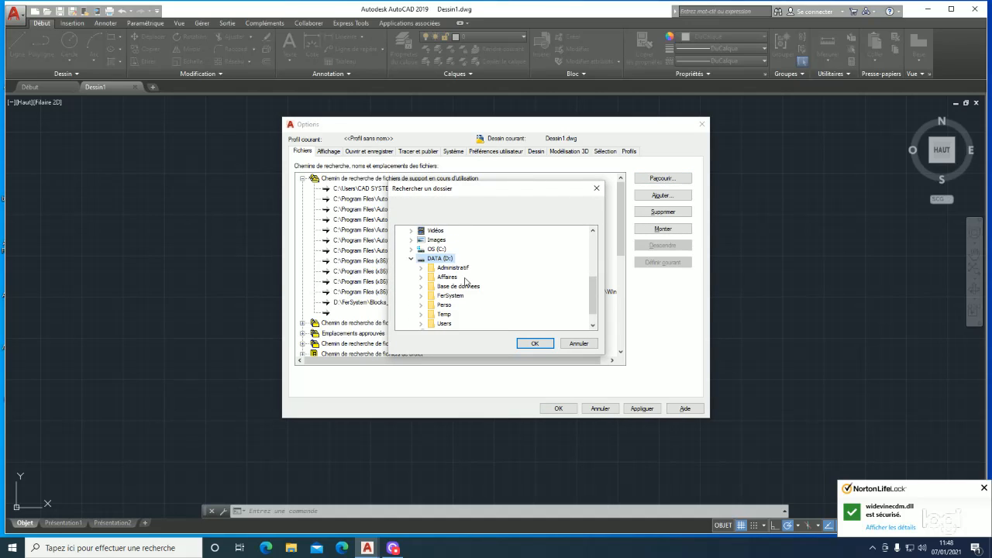
{"action": "left_click", "coordinate": [449, 297]}
{"action": "double_click", "coordinate": [450, 297]}
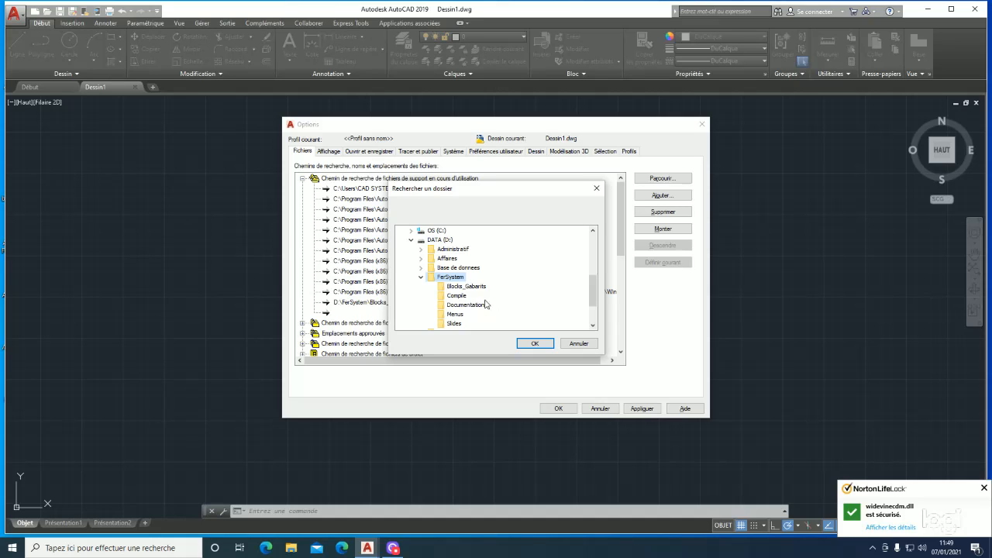
{"action": "left_click", "coordinate": [456, 296]}
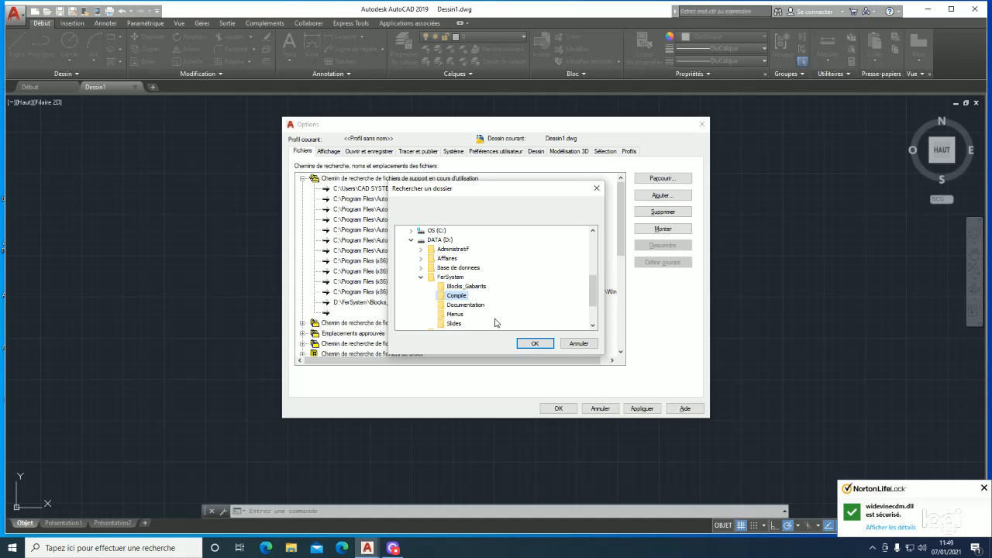
{"action": "left_click", "coordinate": [533, 344]}
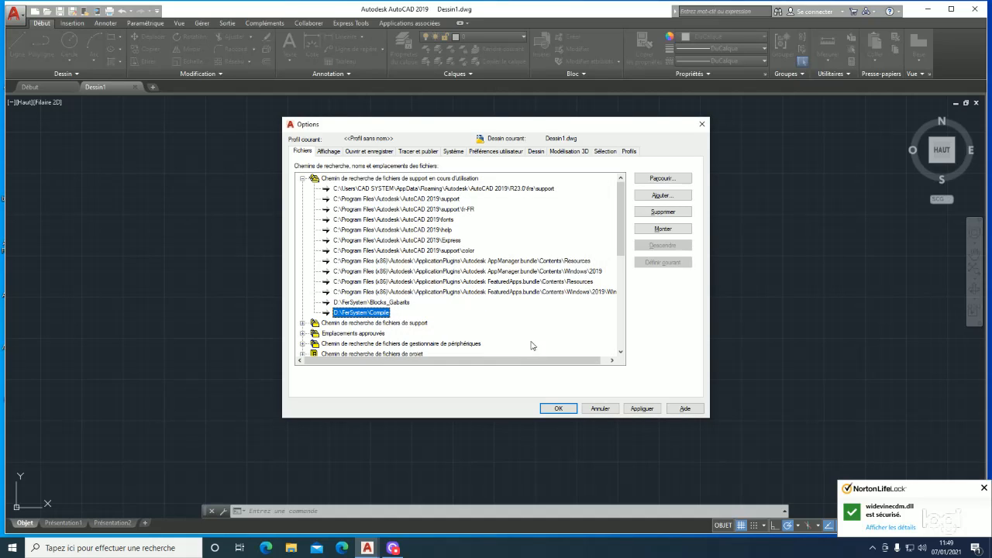
- Add D:\FerSystem\Menus to the working support file search paths
{"action": "left_click", "coordinate": [663, 197]}
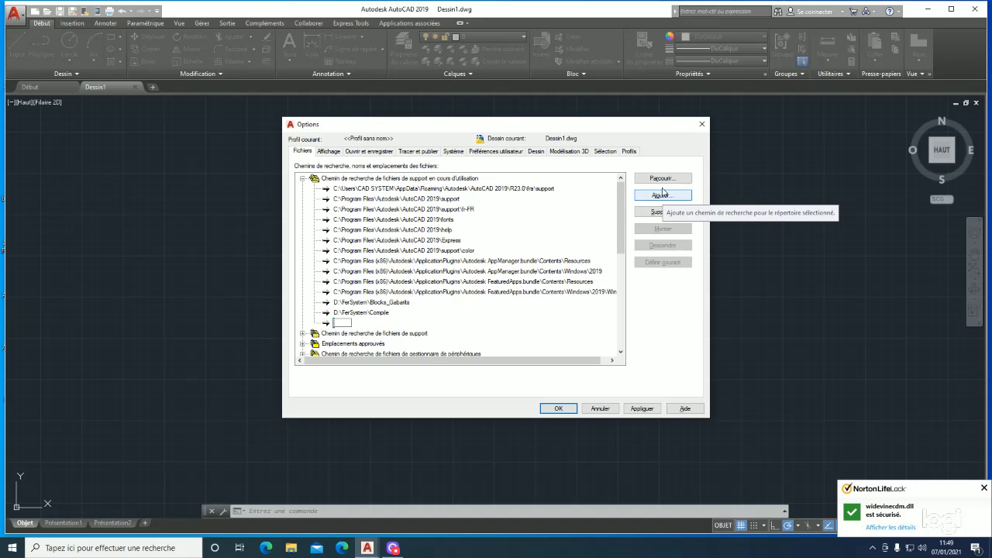
{"action": "left_click", "coordinate": [661, 180]}
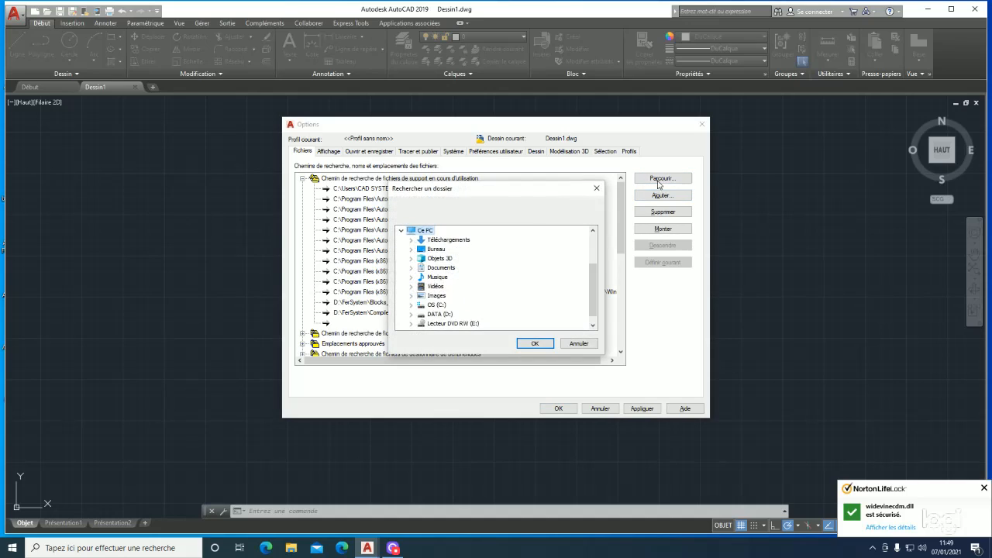
{"action": "double_click", "coordinate": [442, 317]}
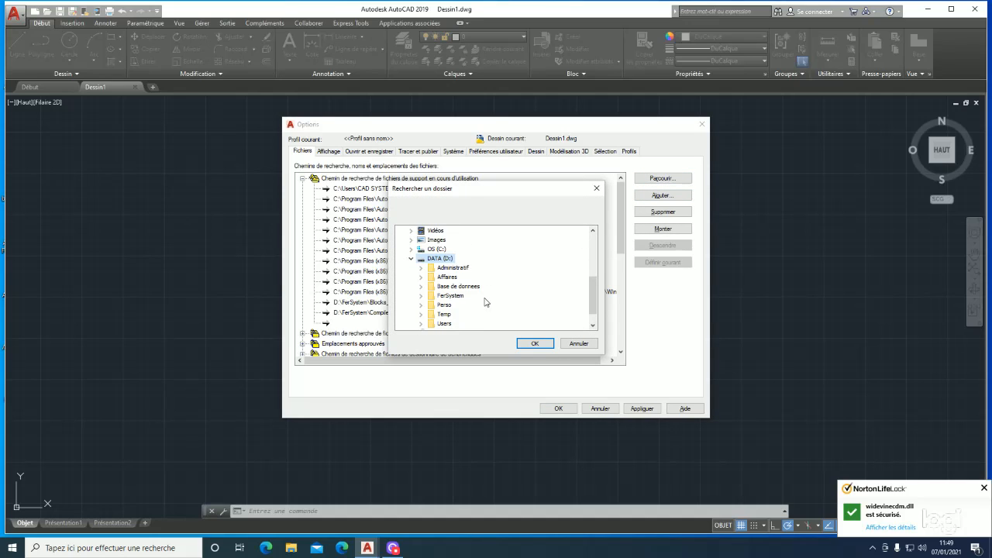
{"action": "double_click", "coordinate": [453, 296]}
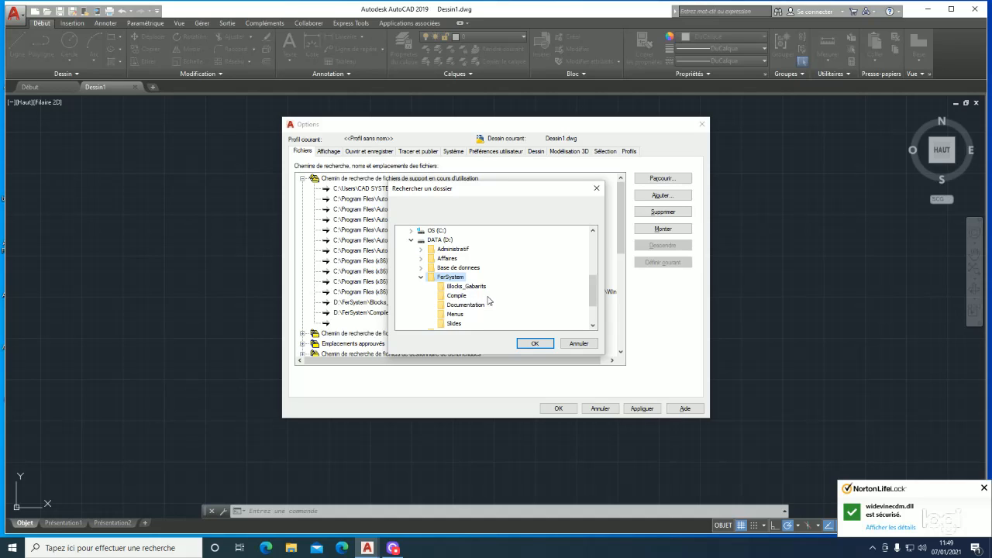
{"action": "scroll", "coordinate": [489, 303], "scroll_direction": "down", "scroll_amount": 2}
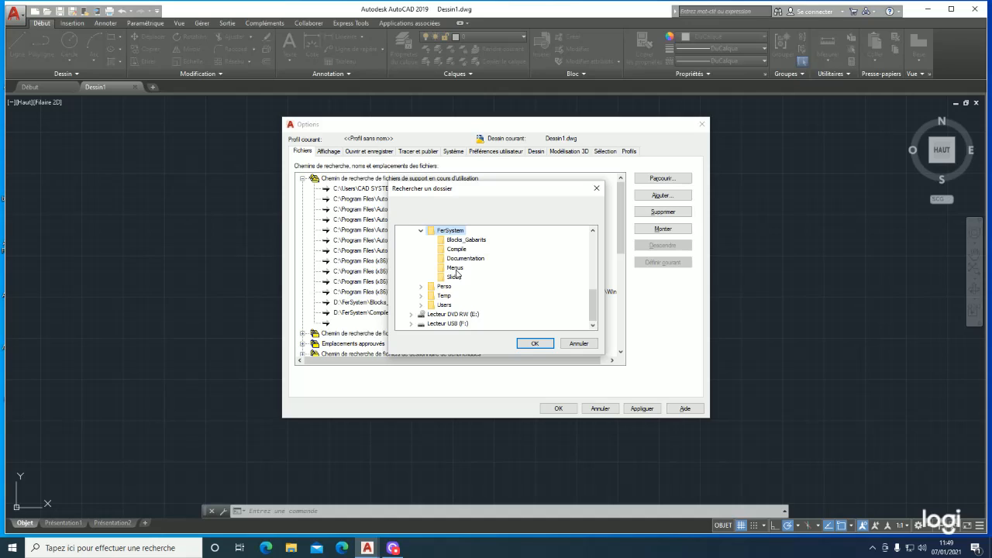
{"action": "left_click", "coordinate": [457, 268]}
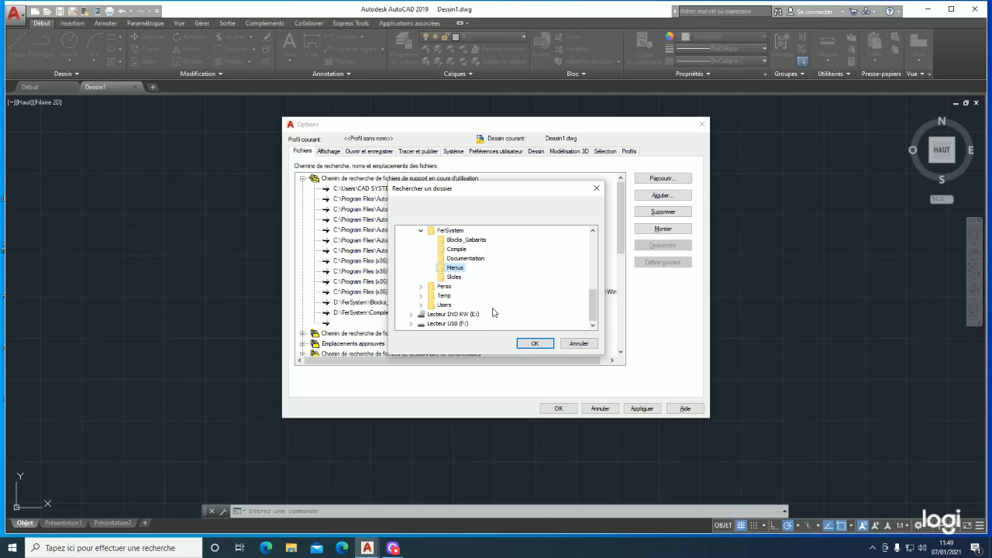
{"action": "left_click", "coordinate": [537, 343]}
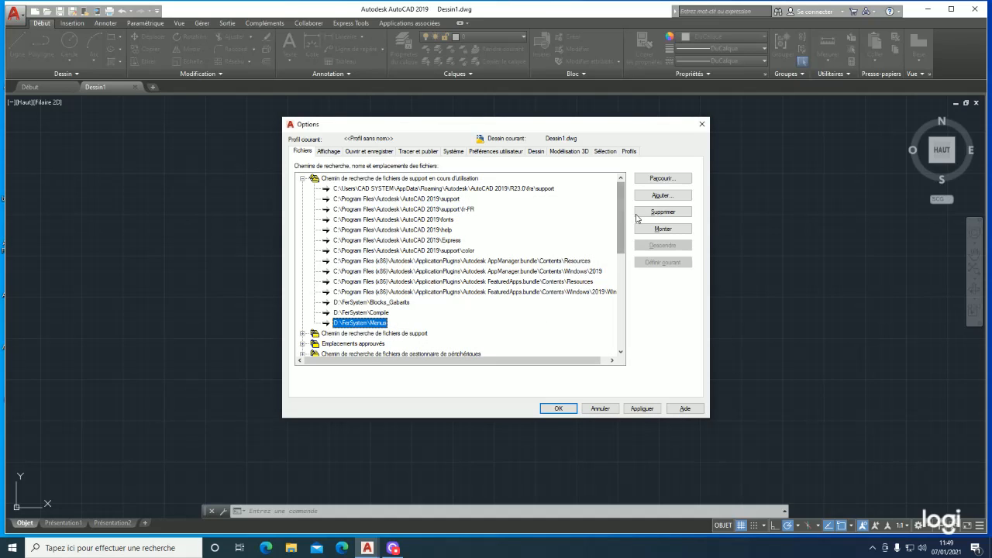
- Add D:\FerSystem\Slides to the working support file search paths
{"action": "left_click", "coordinate": [661, 195]}
{"action": "left_click", "coordinate": [662, 179]}
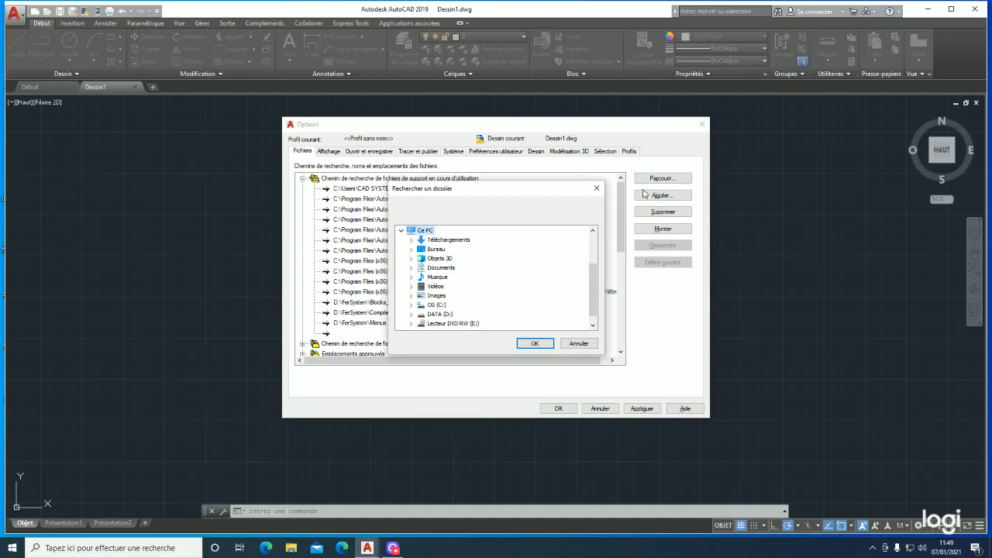
{"action": "double_click", "coordinate": [442, 315]}
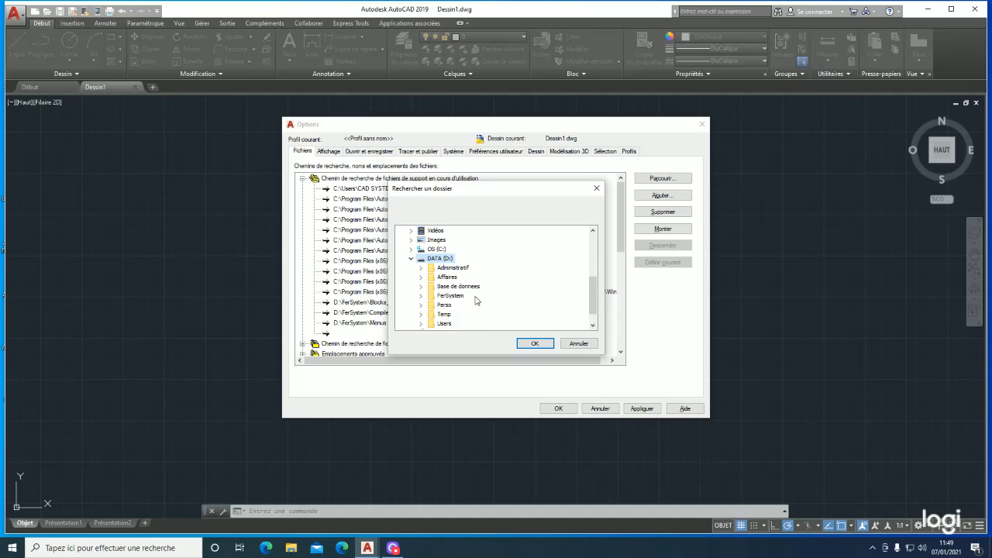
{"action": "double_click", "coordinate": [450, 296]}
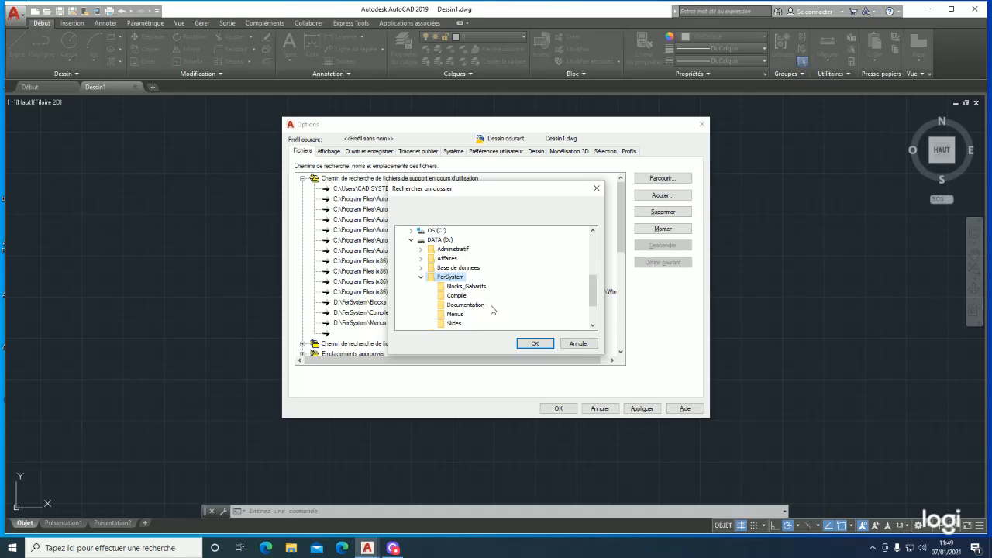
{"action": "left_click_drag", "start_coordinate": [491, 191], "coordinate": [644, 177]}
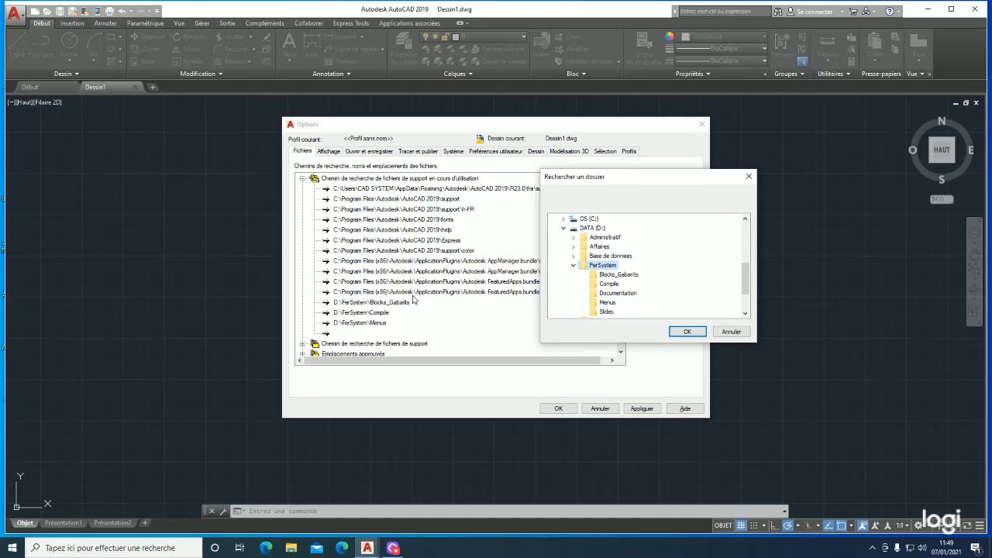
{"action": "left_click", "coordinate": [606, 312]}
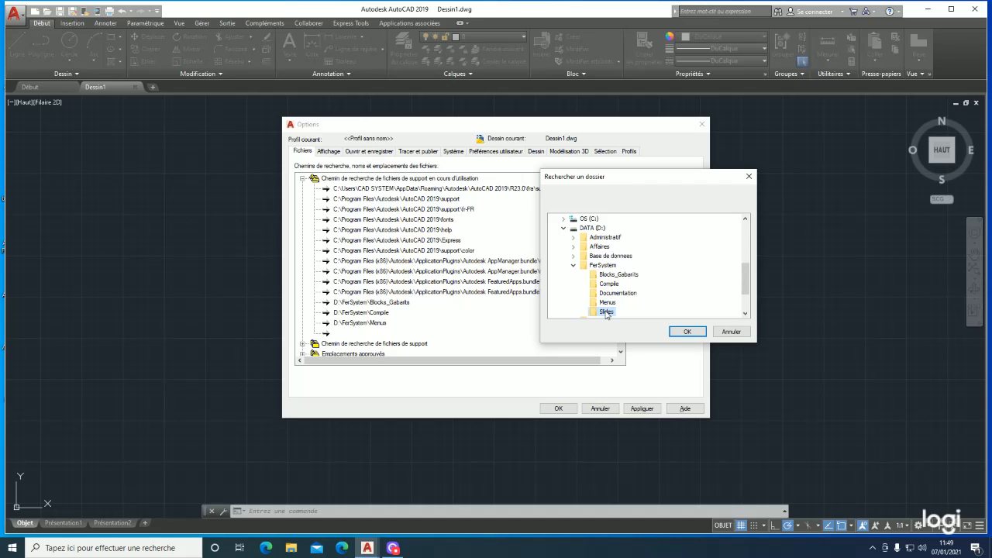
{"action": "left_click", "coordinate": [682, 333]}
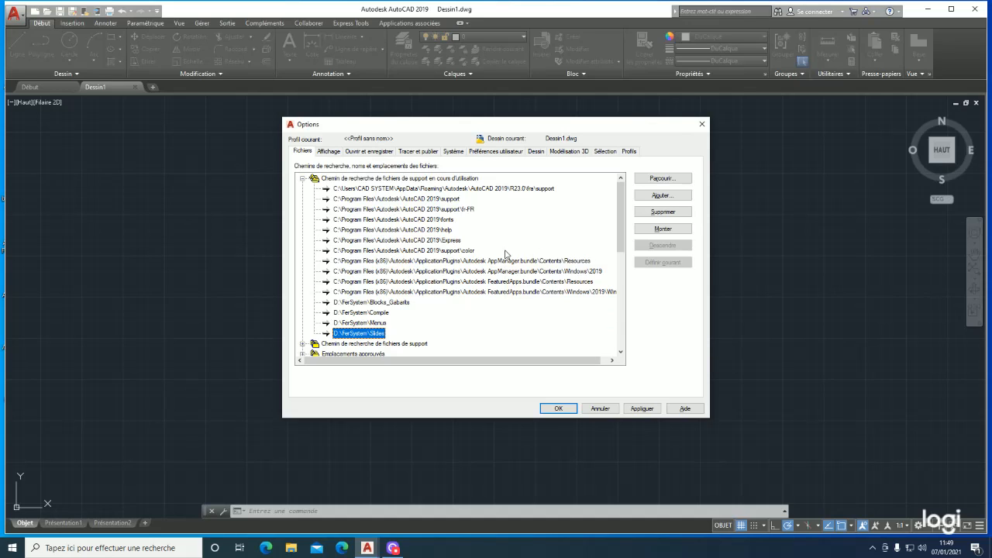
- Set D:\FerSystem\Compile as an approved location despite being writable, and apply the options
{"action": "scroll", "coordinate": [496, 263], "scroll_direction": "down", "scroll_amount": 1}
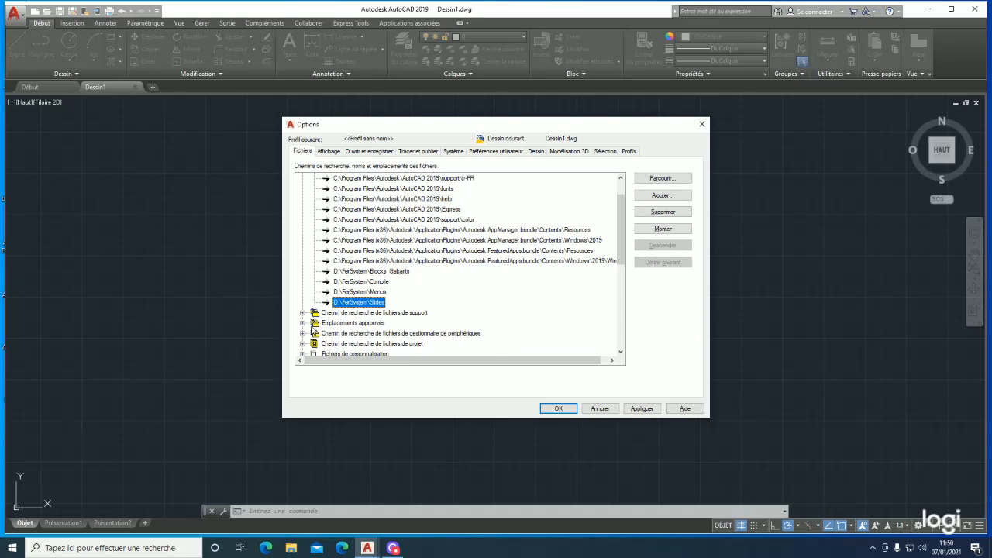
{"action": "left_click", "coordinate": [303, 323]}
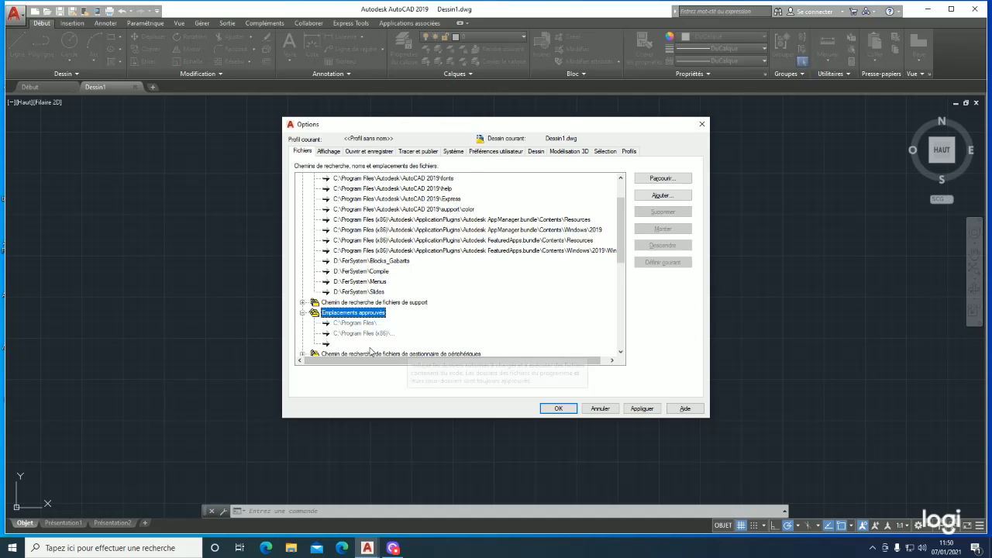
{"action": "left_click", "coordinate": [353, 346]}
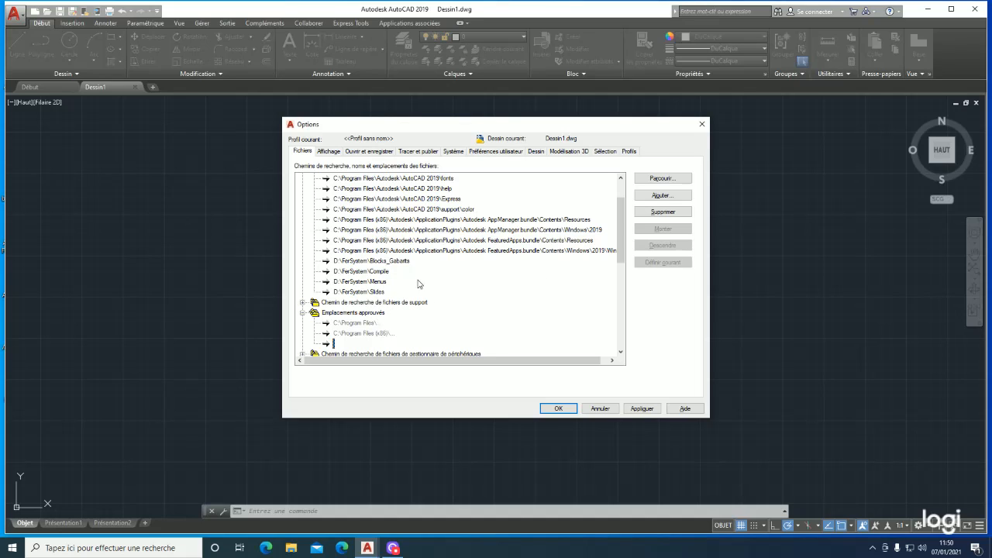
{"action": "left_click", "coordinate": [671, 184]}
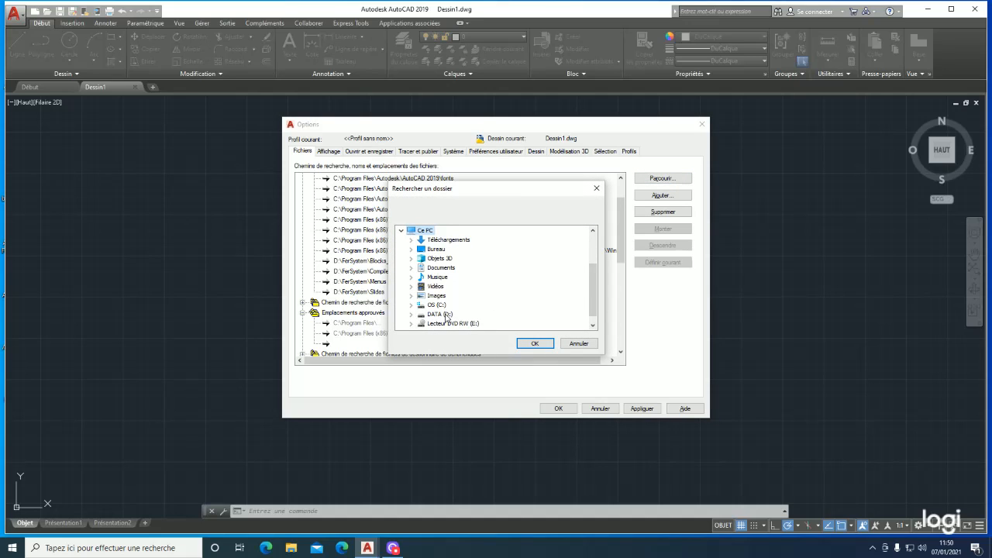
{"action": "double_click", "coordinate": [447, 315]}
{"action": "double_click", "coordinate": [459, 295]}
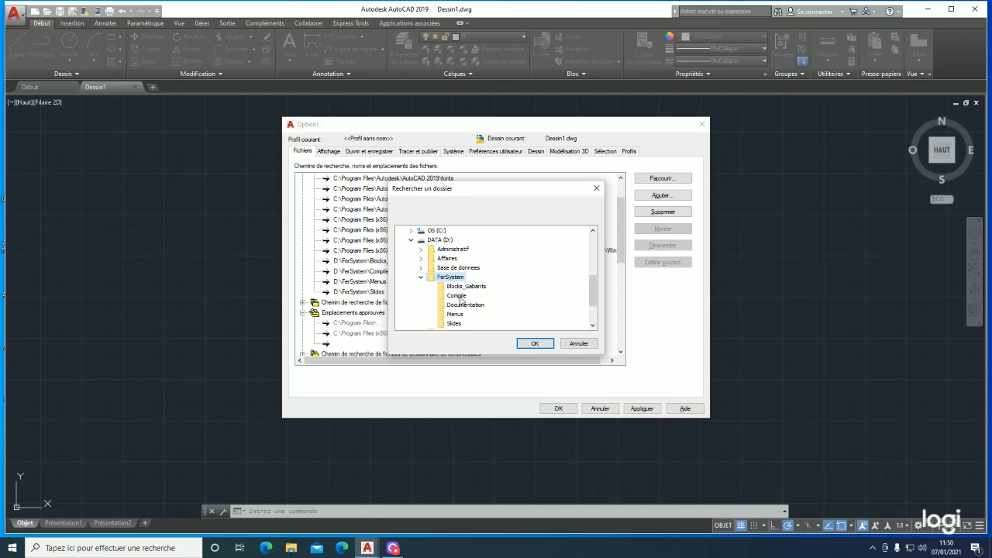
{"action": "left_click", "coordinate": [458, 296]}
{"action": "left_click", "coordinate": [529, 343]}
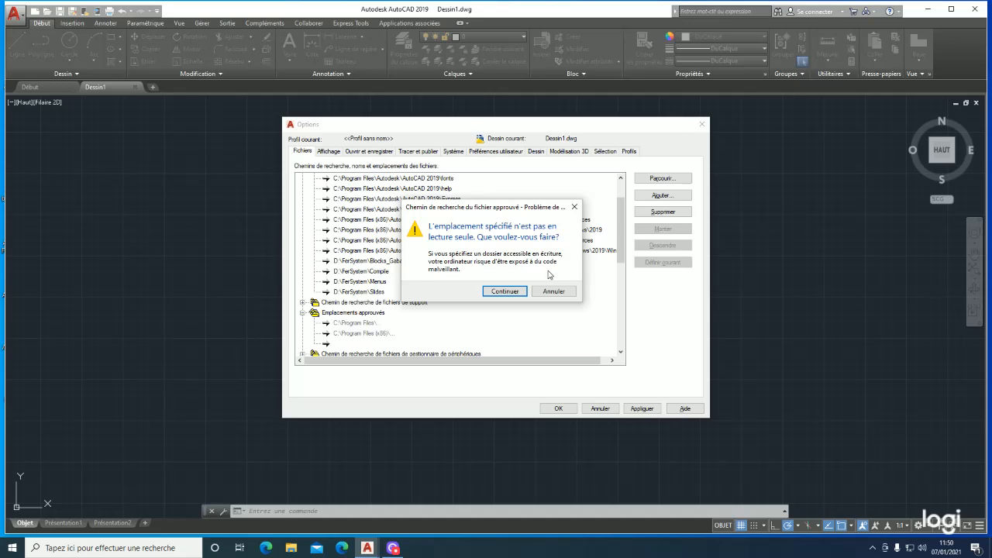
{"action": "left_click", "coordinate": [504, 292]}
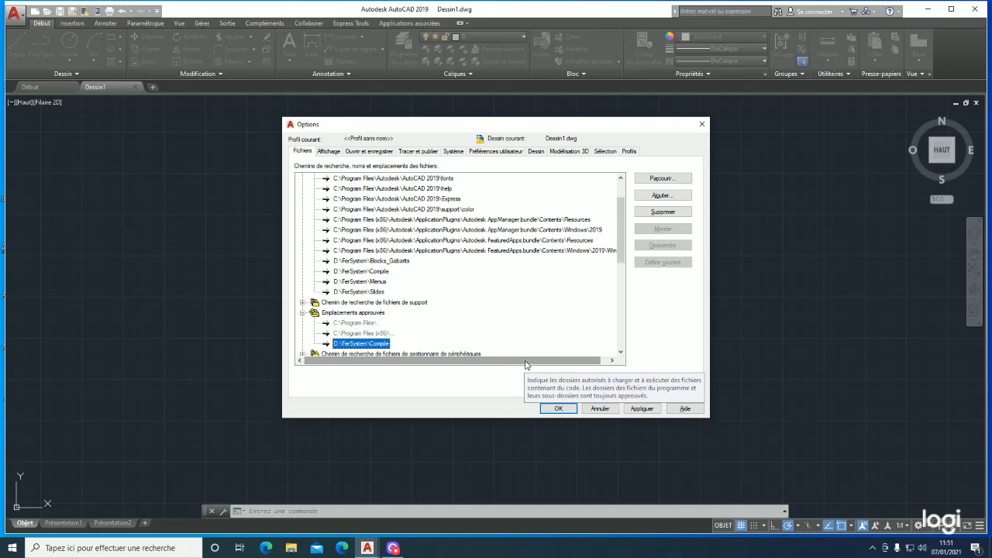
{"action": "left_click", "coordinate": [558, 408]}
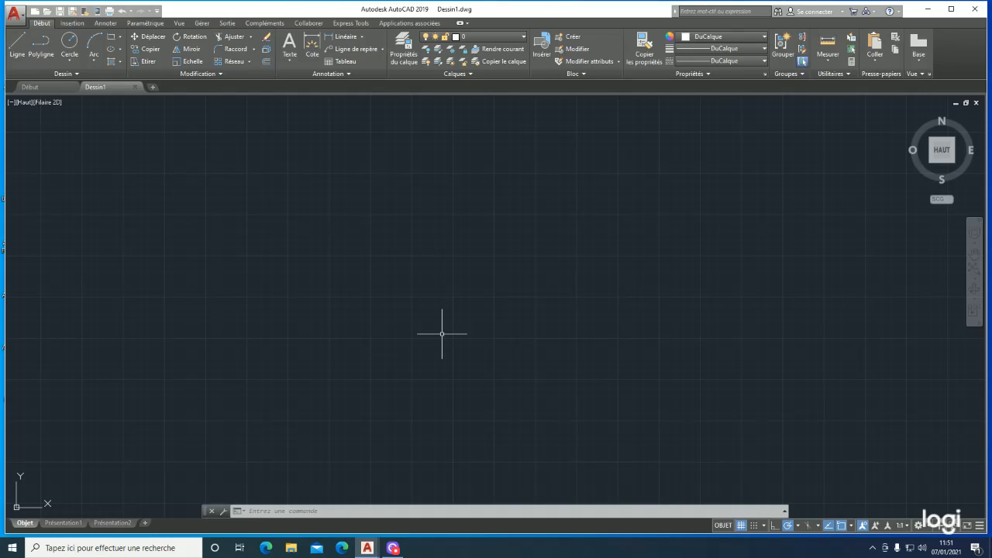
- Load the add-on application with the expression (load "cadfer.vlx")
{"action": "type", "text": "(load"}
{"action": "type", "text": "\"cadfer.vlx\")"}
{"action": "key", "text": "Return"}
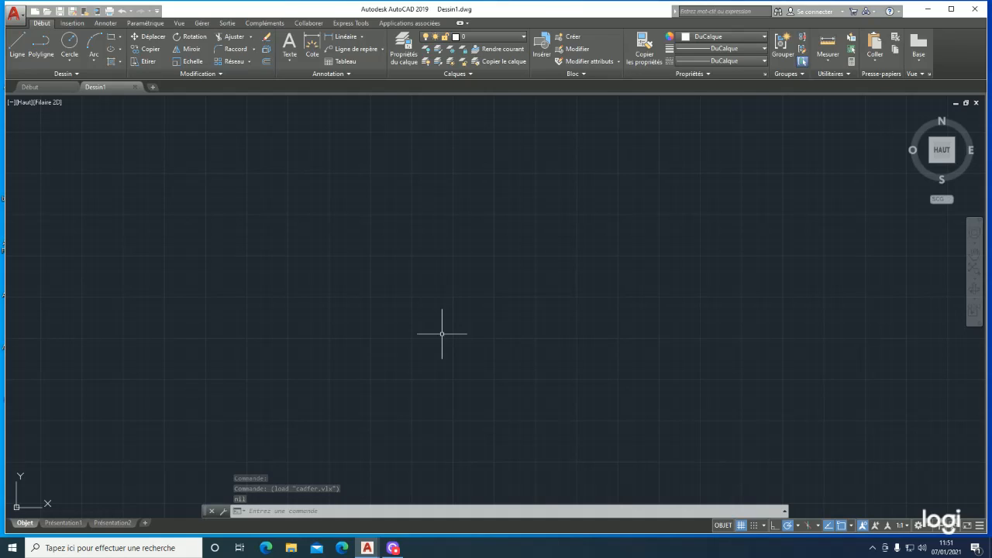
- Test the cadfer command by opening its frame generator dialog, and leave it without generating a frame
{"action": "type", "text": "cadfer"}
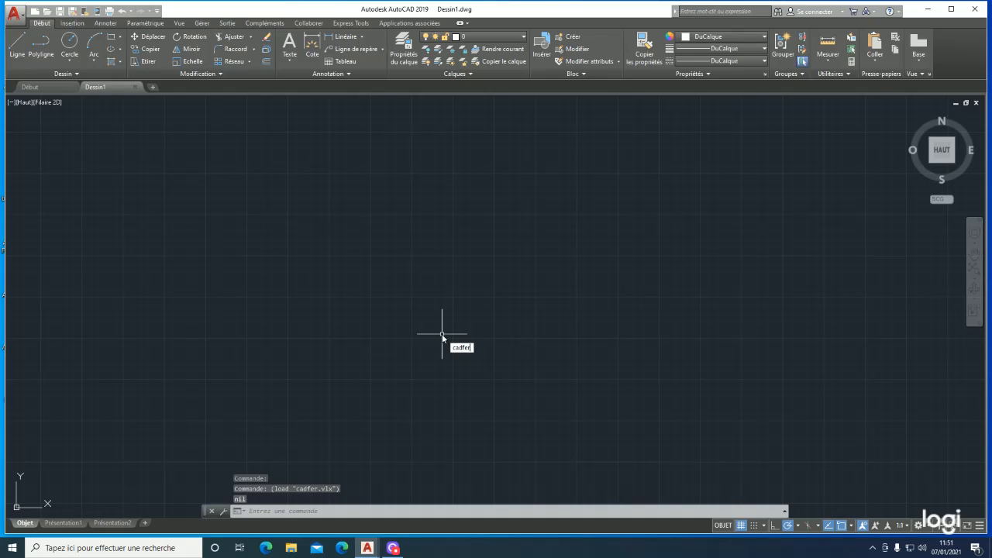
{"action": "key", "text": "Return"}
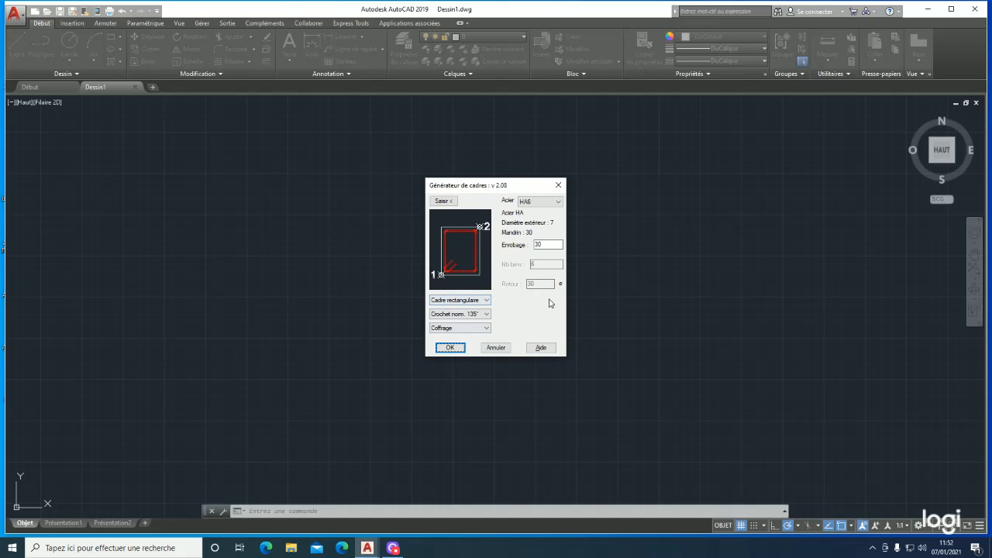
{"action": "left_click", "coordinate": [496, 348]}
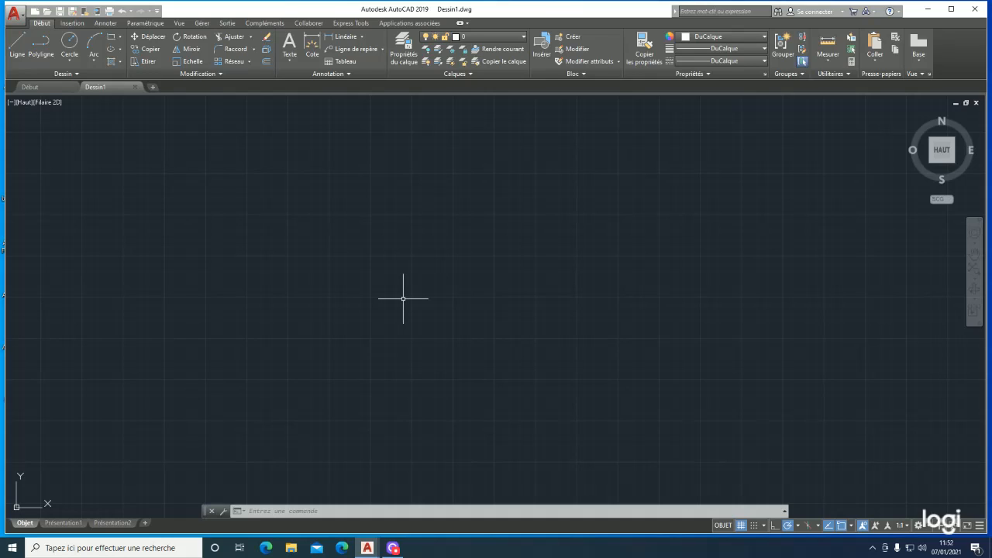
- Run APPLOAD and open the list of applications launched at startup
{"action": "type", "text": "A"}
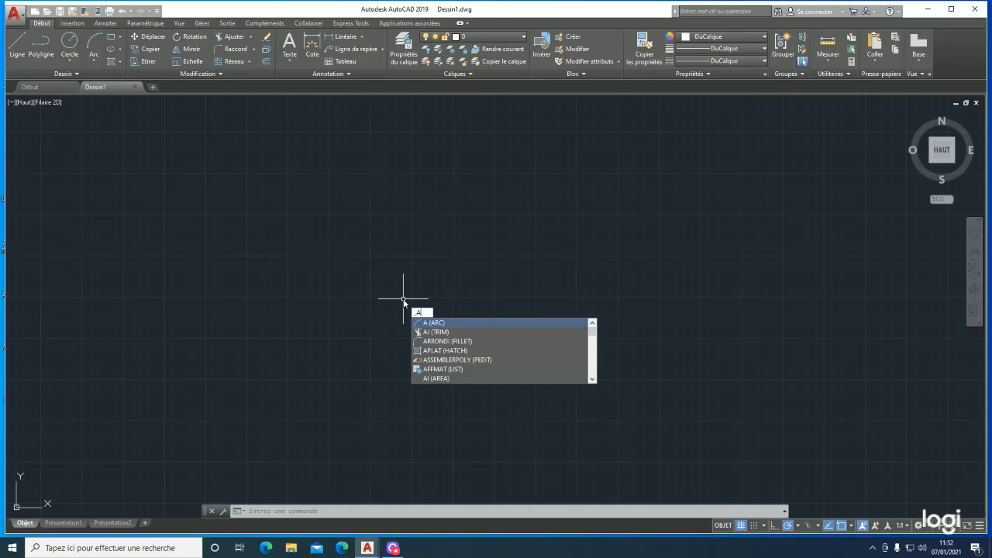
{"action": "type", "text": "PP"}
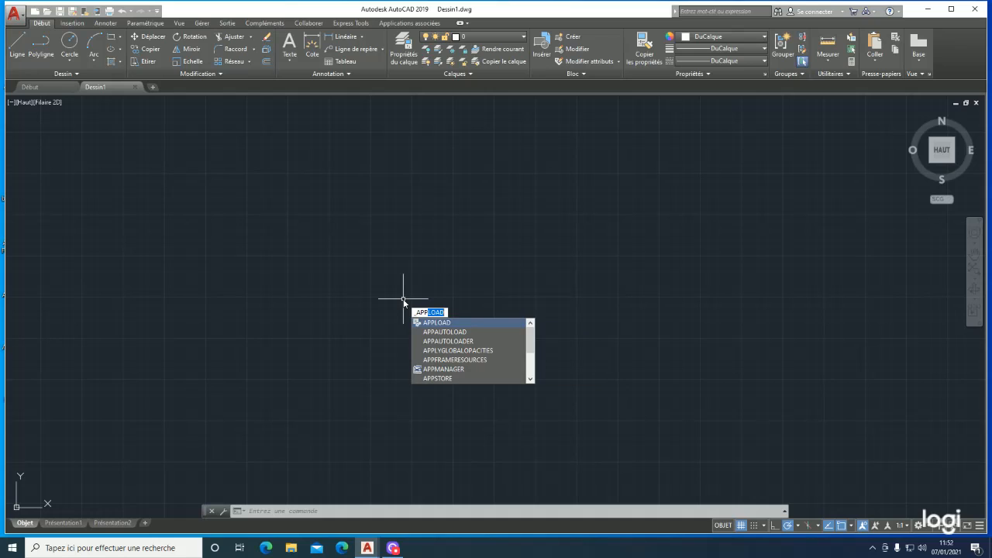
{"action": "type", "text": "LOAD"}
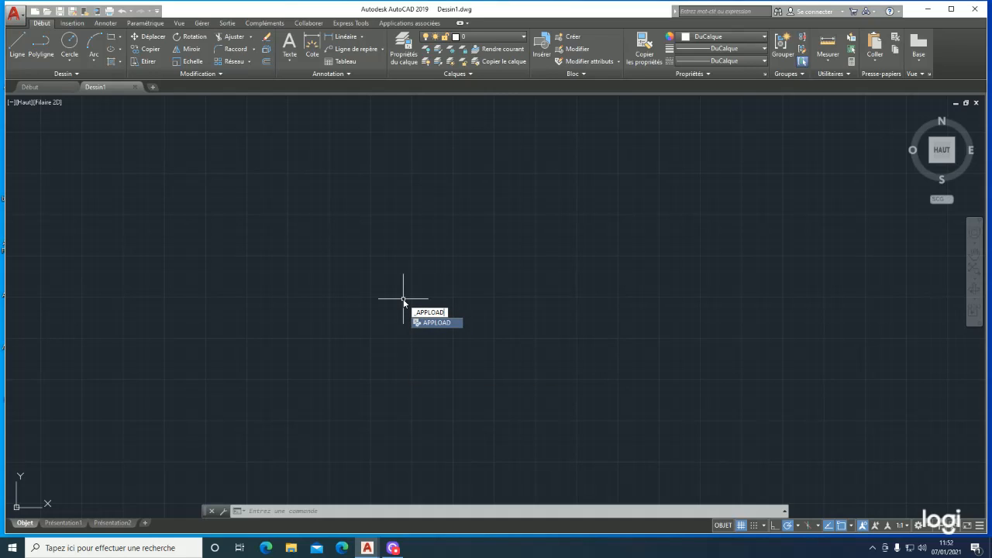
{"action": "key", "text": "Return"}
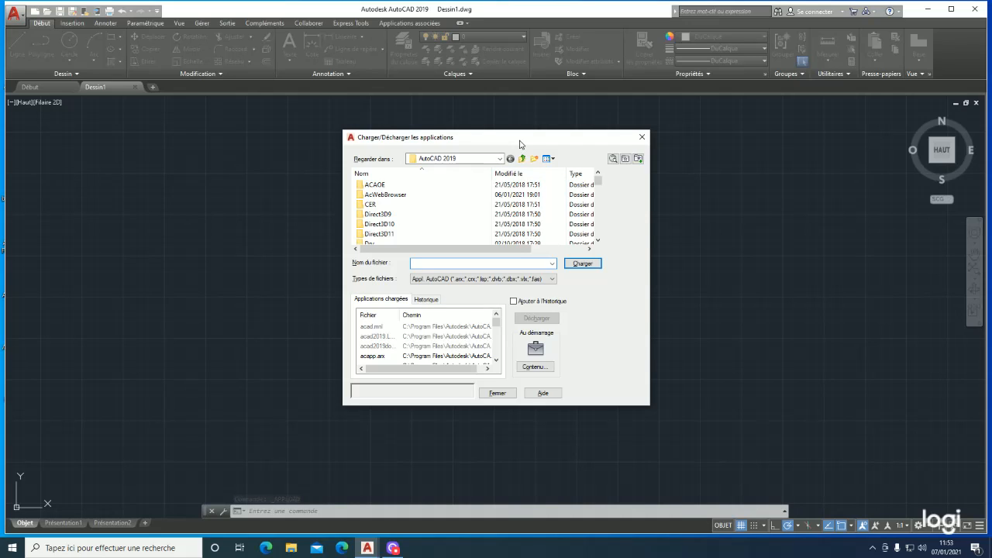
{"action": "left_click", "coordinate": [539, 370]}
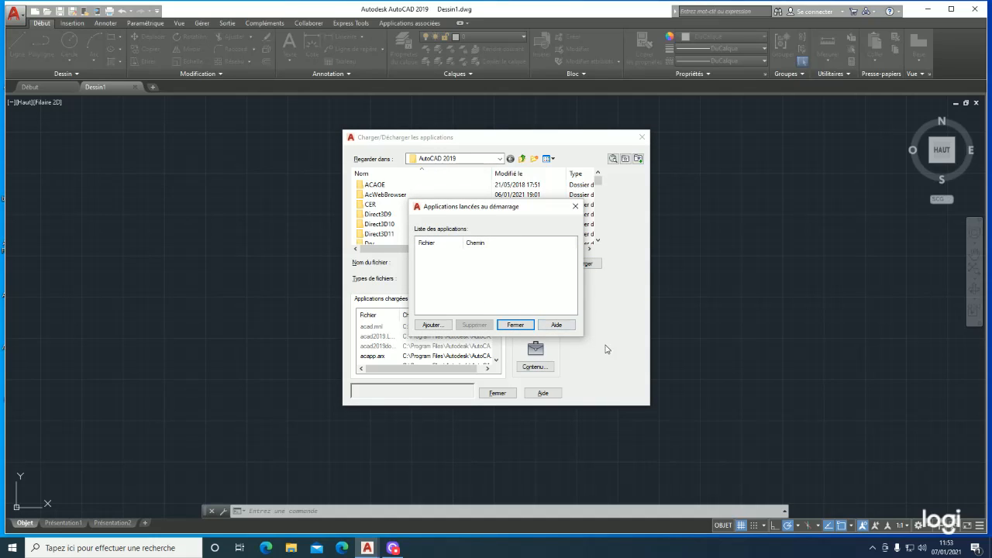
- Add reacteur_cote from D:\FerSystem\Compile to the applications launched at startup
{"action": "left_click", "coordinate": [432, 325]}
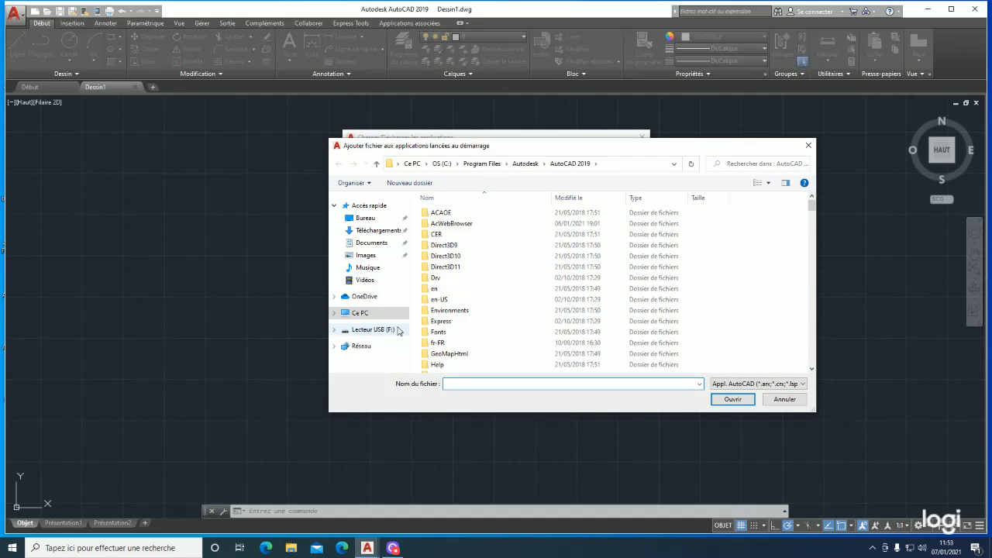
{"action": "left_click", "coordinate": [365, 314]}
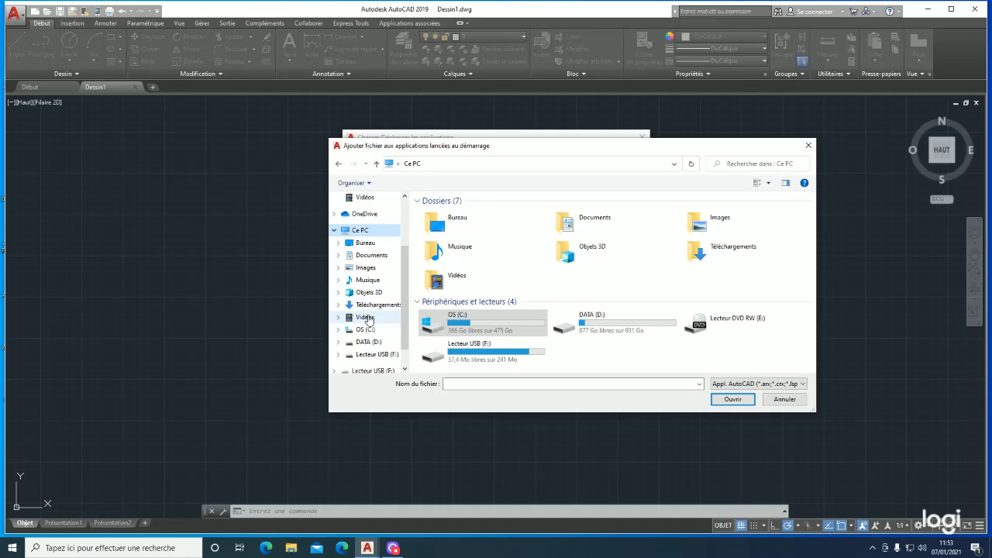
{"action": "double_click", "coordinate": [626, 331]}
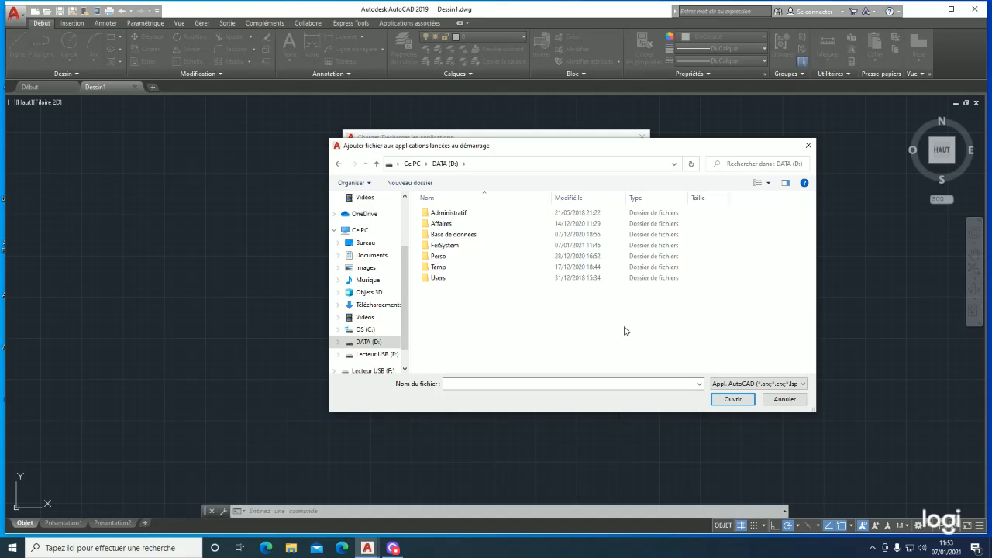
{"action": "double_click", "coordinate": [445, 246]}
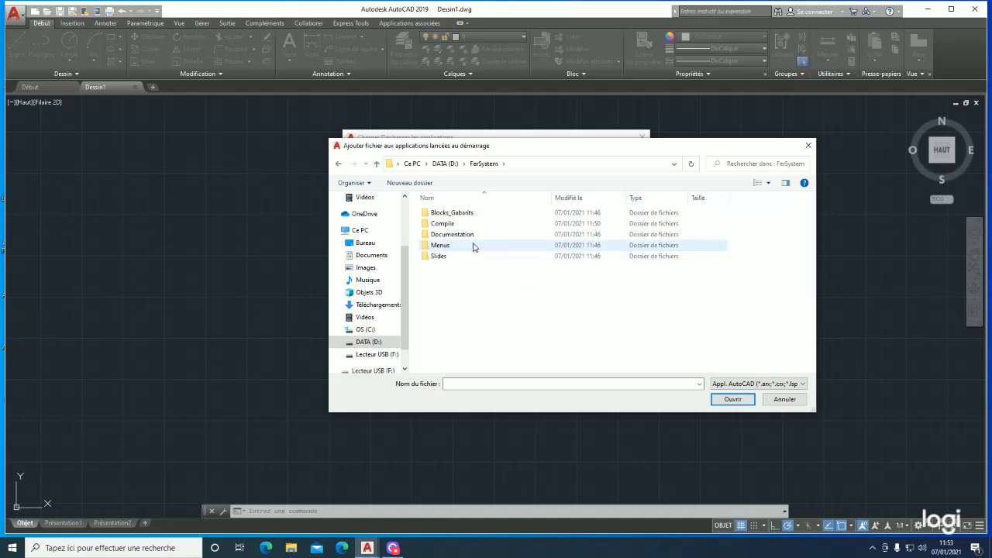
{"action": "double_click", "coordinate": [454, 225]}
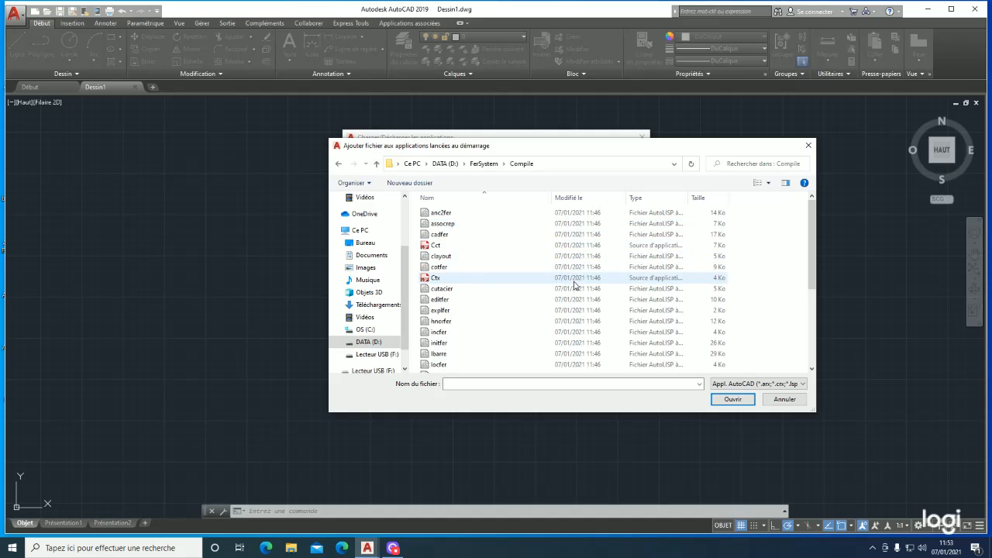
{"action": "scroll", "coordinate": [500, 244], "scroll_direction": "down", "scroll_amount": 4}
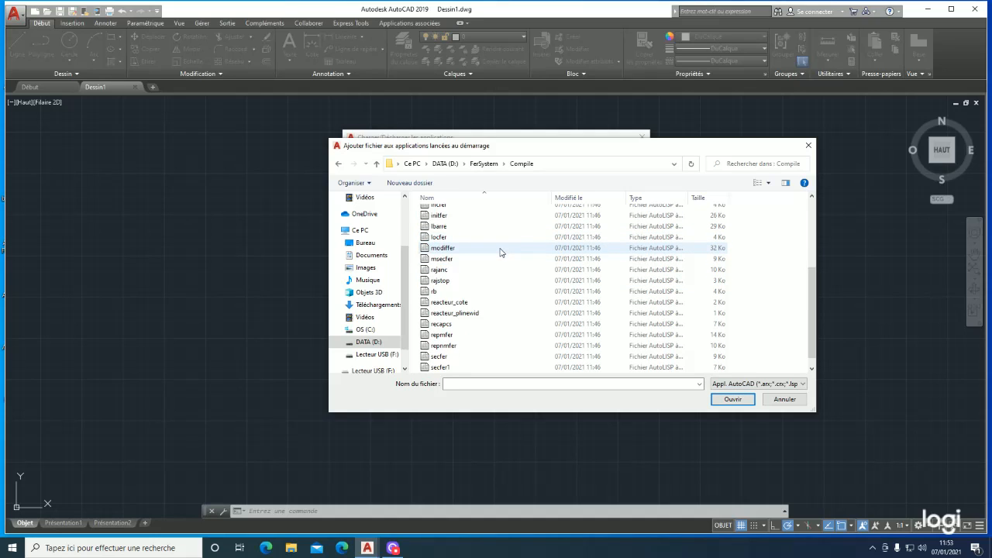
{"action": "scroll", "coordinate": [500, 252], "scroll_direction": "down", "scroll_amount": 1}
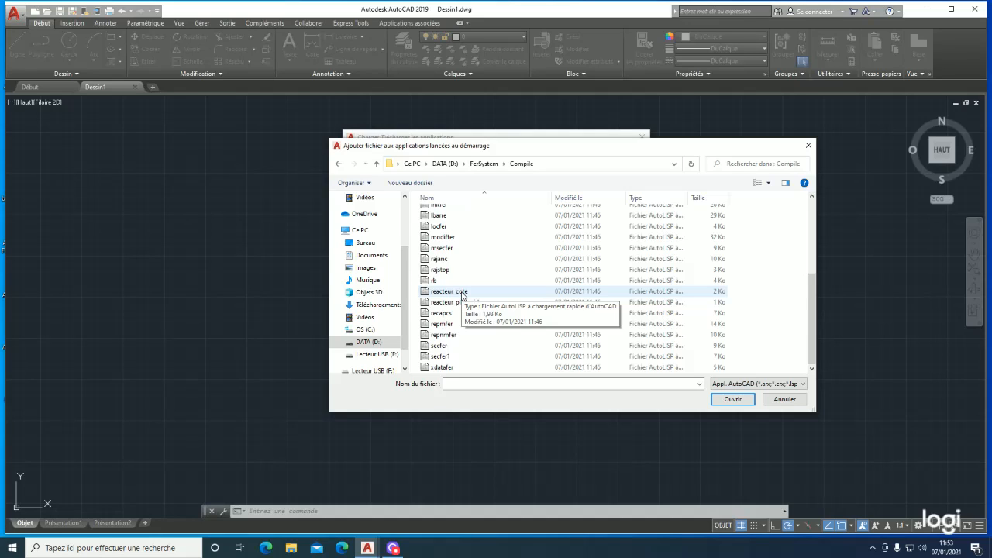
{"action": "left_click", "coordinate": [458, 291]}
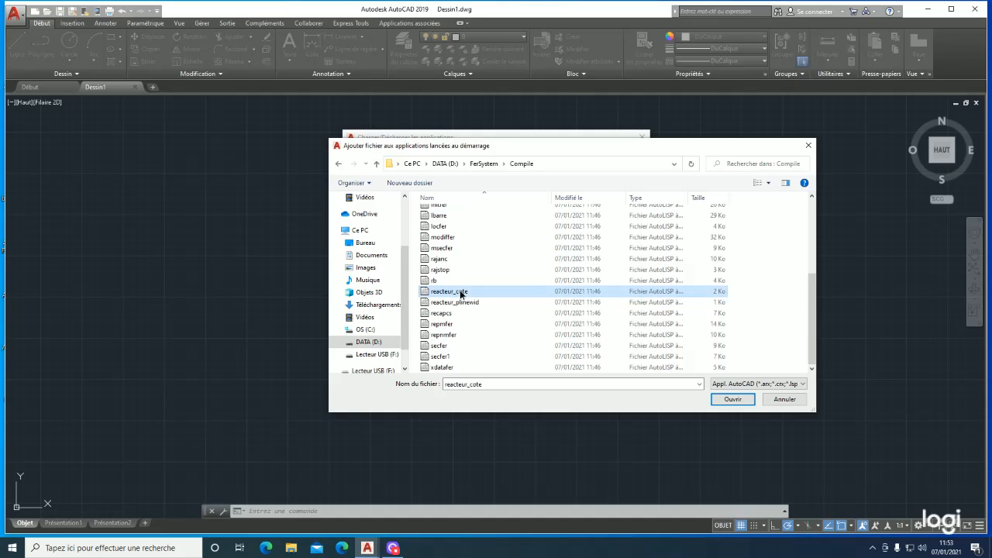
{"action": "left_click", "coordinate": [732, 400]}
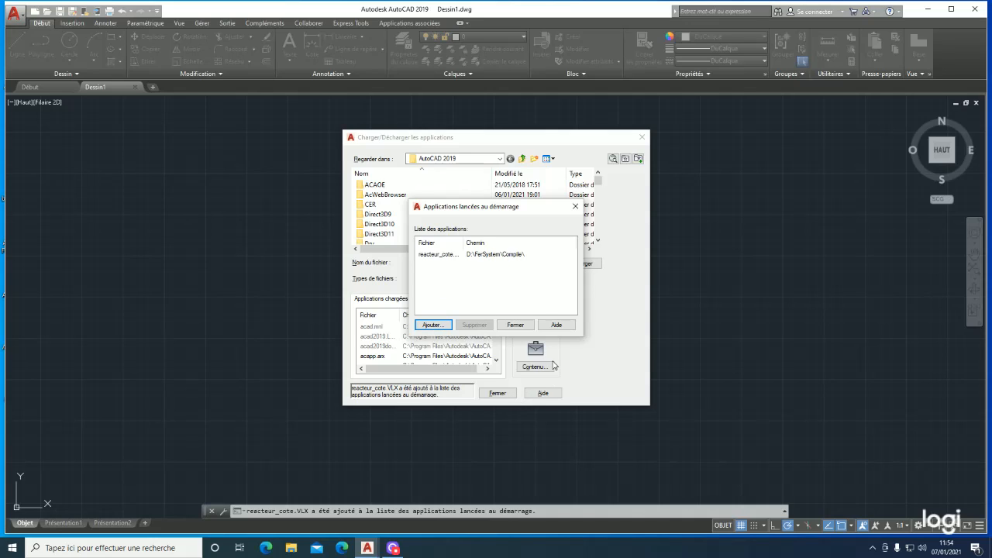
- Close and reopen the startup applications list to check its contents, and leave the application loading dialog
{"action": "left_click", "coordinate": [517, 326]}
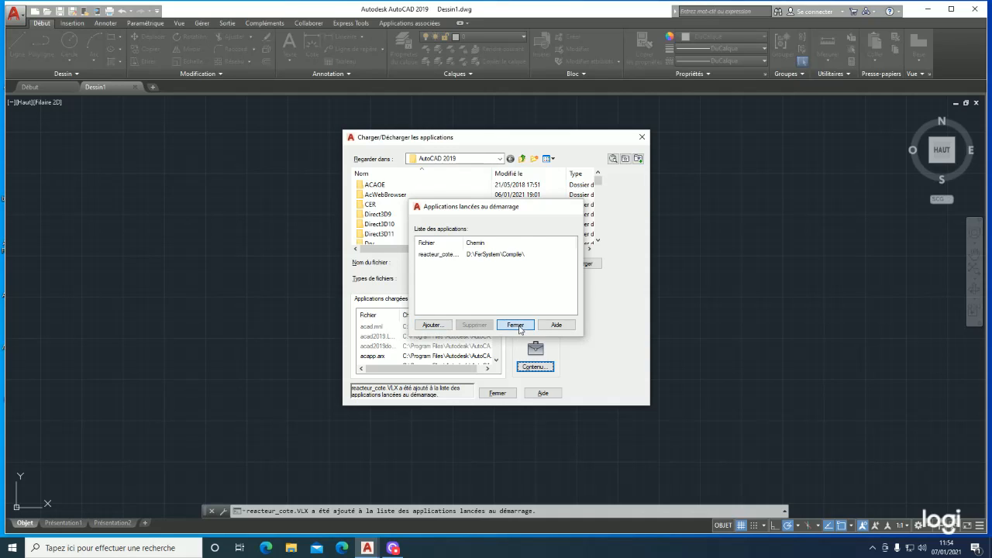
{"action": "left_click", "coordinate": [541, 367]}
{"action": "left_click", "coordinate": [519, 327]}
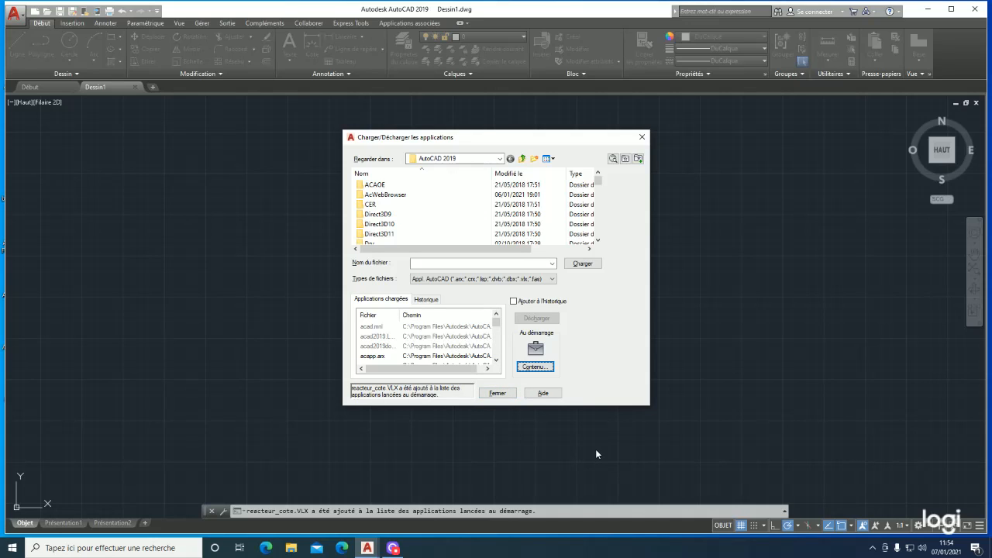
{"action": "left_click", "coordinate": [499, 394]}
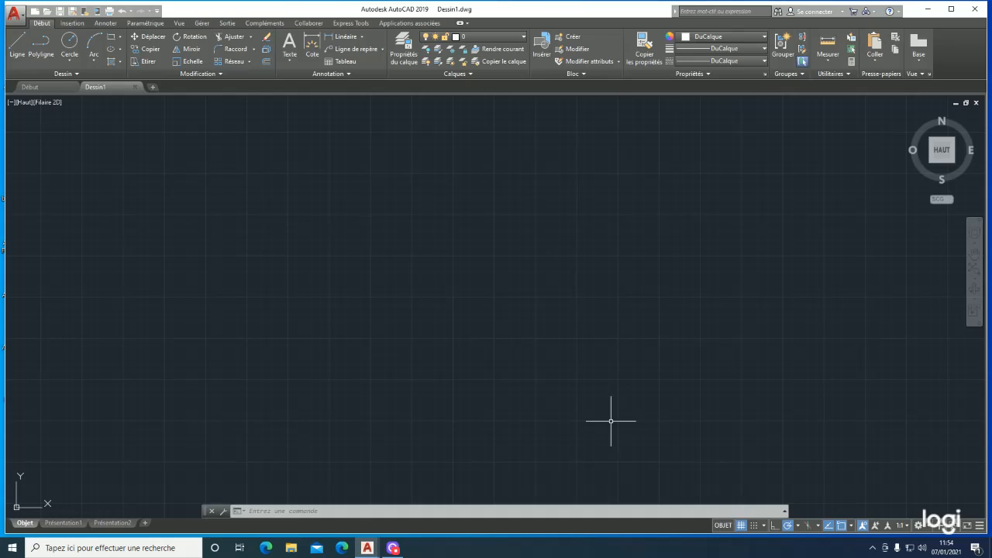
- Run CHARGMNU and browse to the DATA (D:) drive for a customization file
{"action": "type", "text": "chargmnu"}
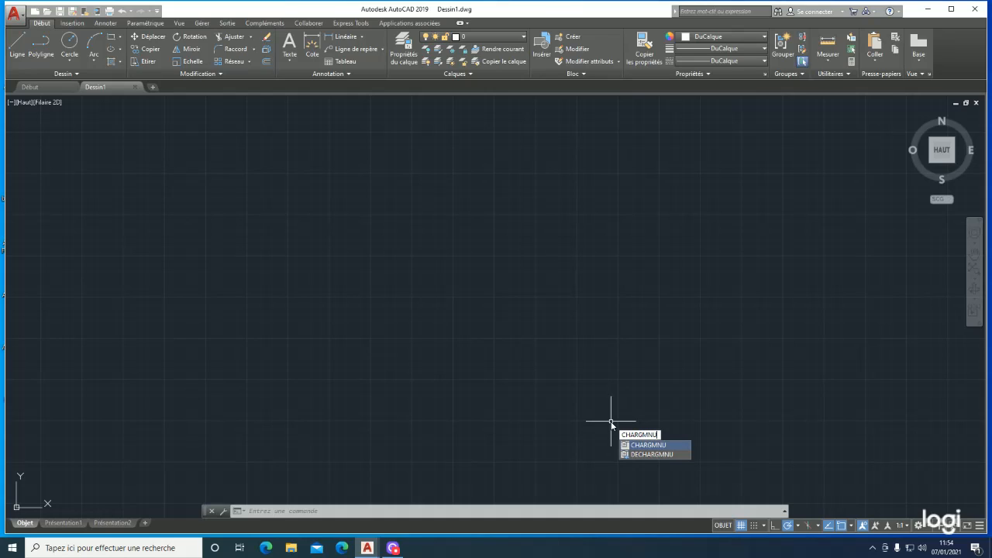
{"action": "left_click", "coordinate": [657, 447]}
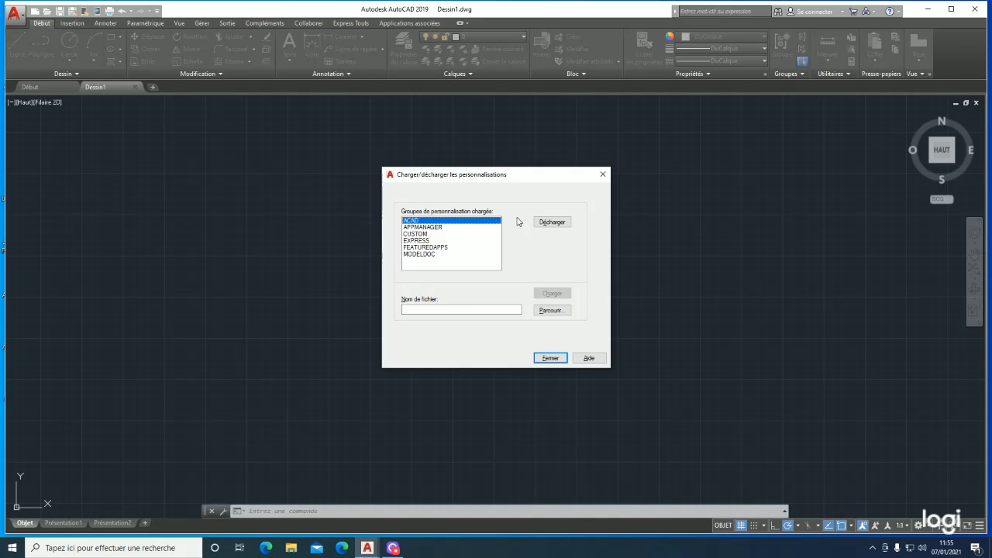
{"action": "left_click", "coordinate": [551, 310]}
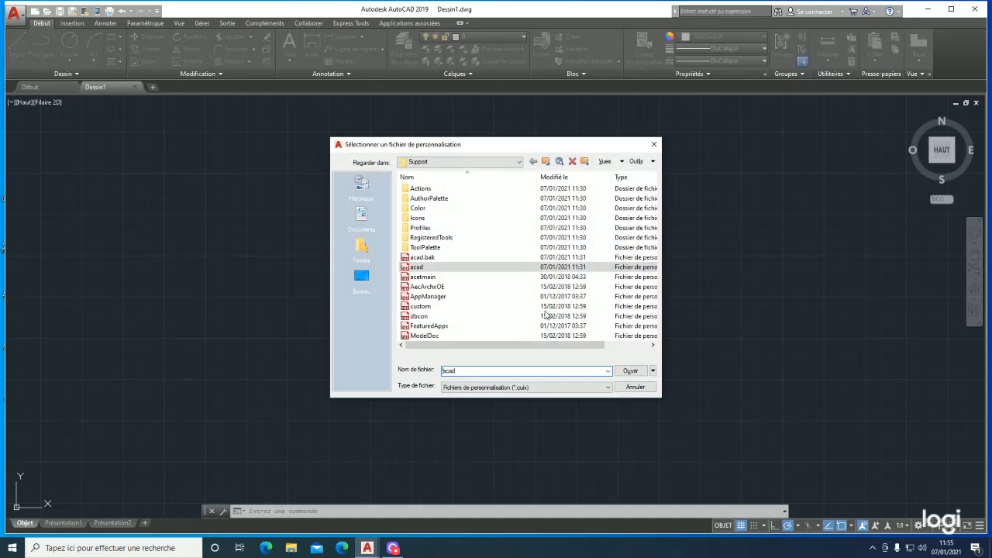
{"action": "left_click", "coordinate": [484, 162]}
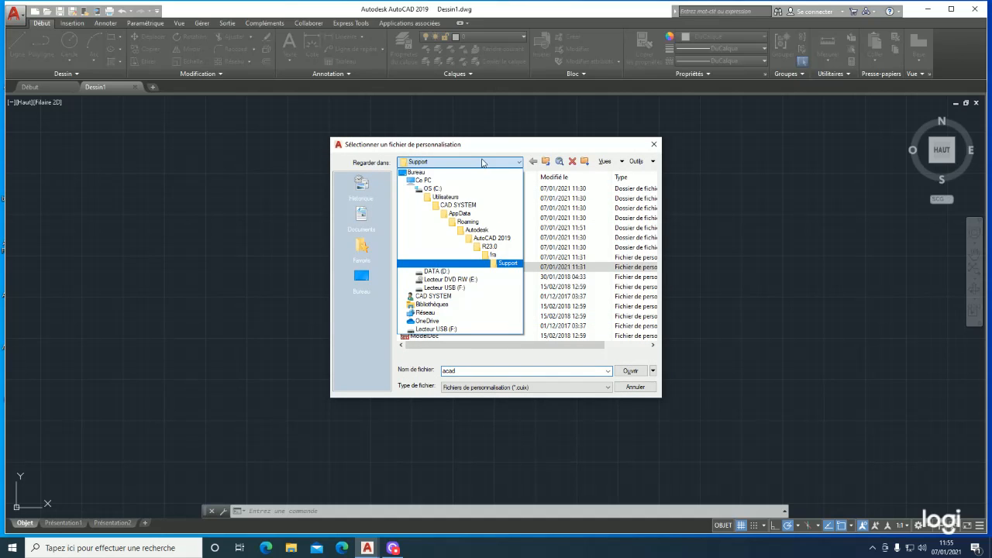
{"action": "left_click", "coordinate": [452, 272]}
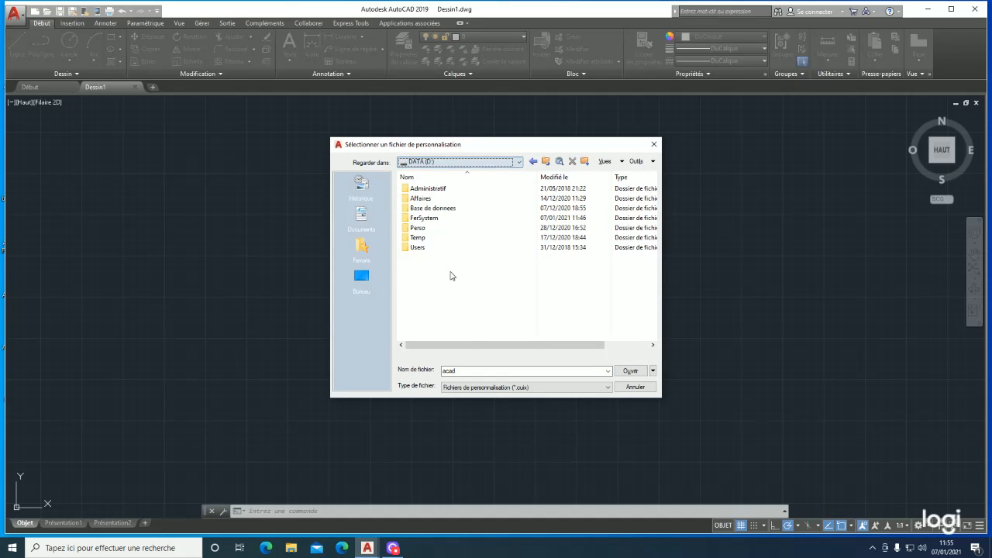
{"action": "double_click", "coordinate": [437, 210]}
{"action": "left_click", "coordinate": [462, 162]}
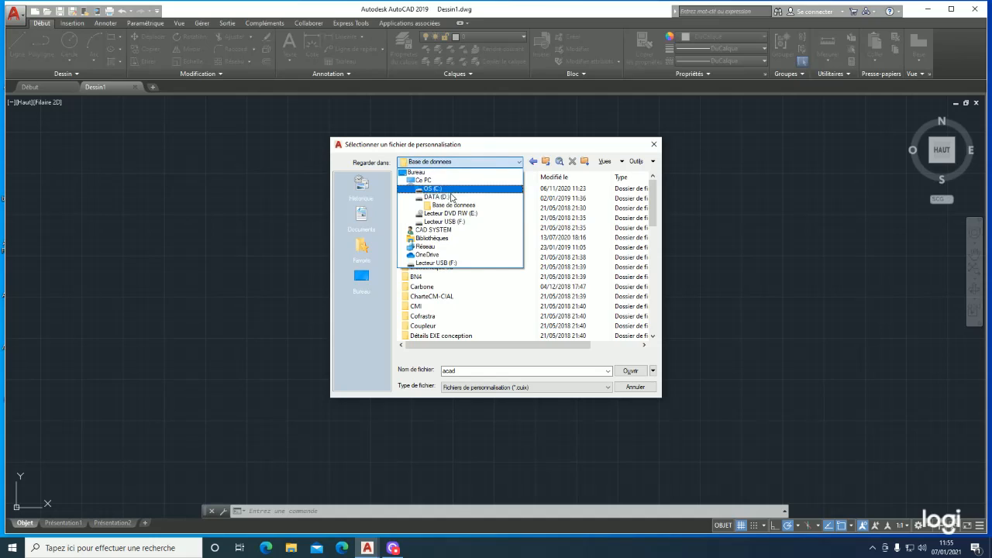
{"action": "left_click", "coordinate": [454, 200]}
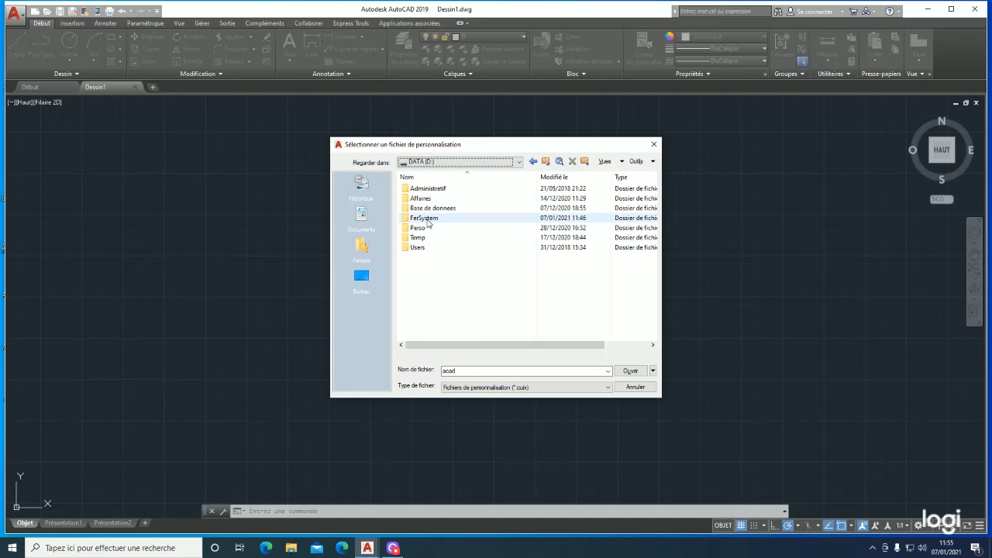
- Load the customization file D:\FerSystem\Menus\fersystem.cuix and close the customization dialog
{"action": "double_click", "coordinate": [431, 219]}
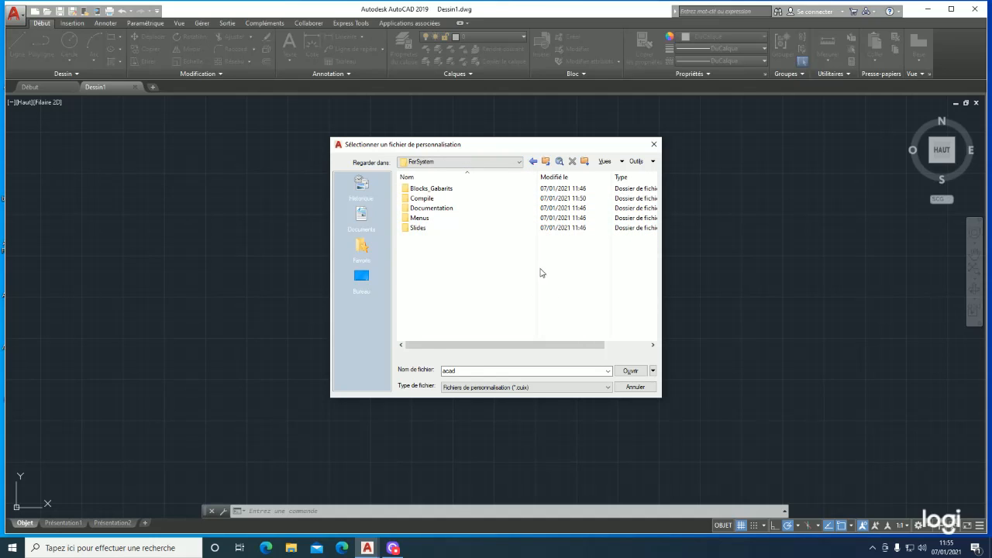
{"action": "double_click", "coordinate": [424, 222]}
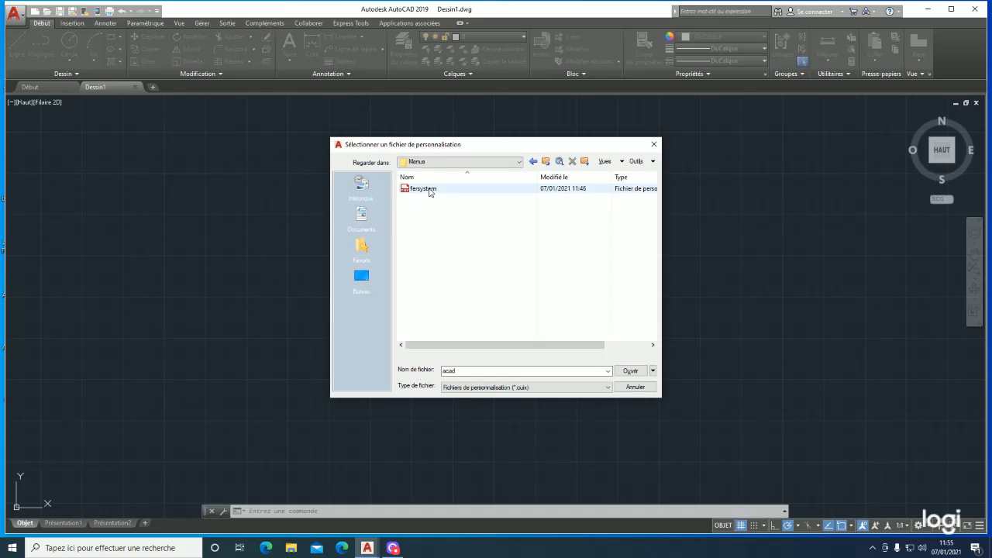
{"action": "left_click", "coordinate": [430, 190]}
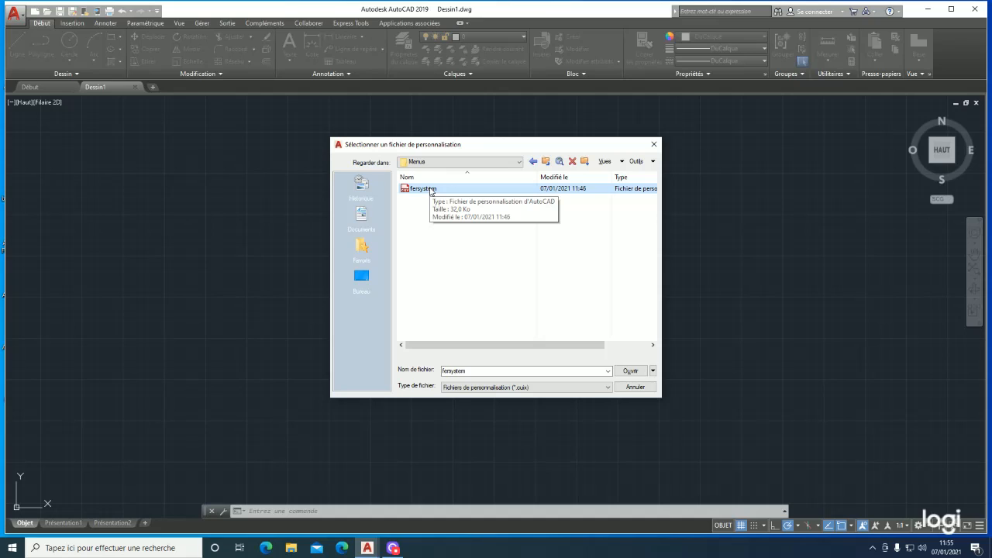
{"action": "left_click", "coordinate": [629, 371]}
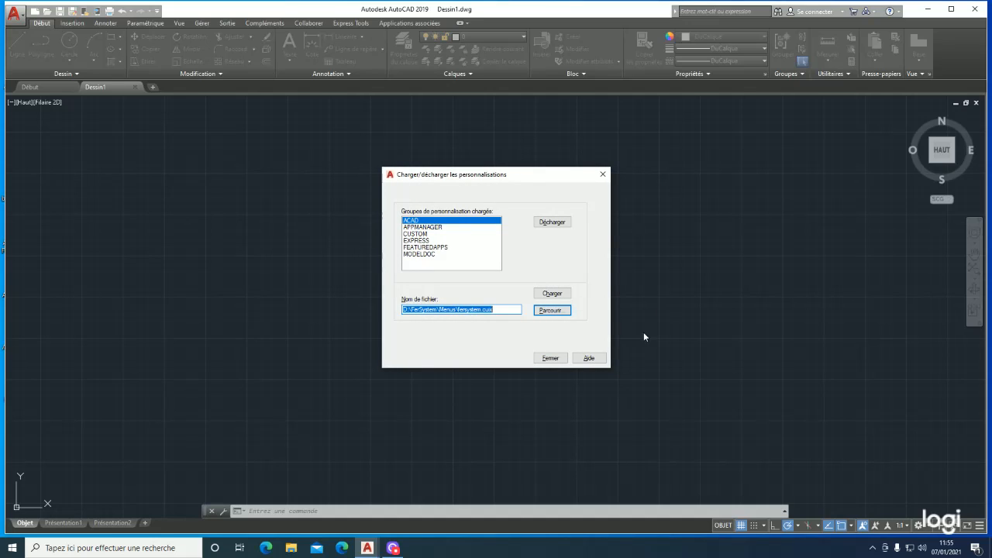
{"action": "left_click", "coordinate": [559, 295]}
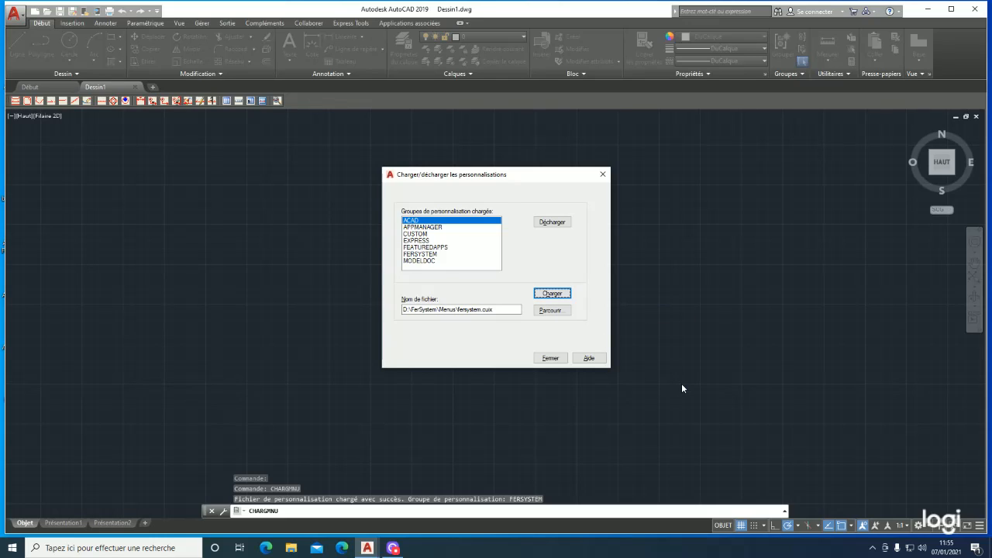
{"action": "left_click", "coordinate": [550, 359]}
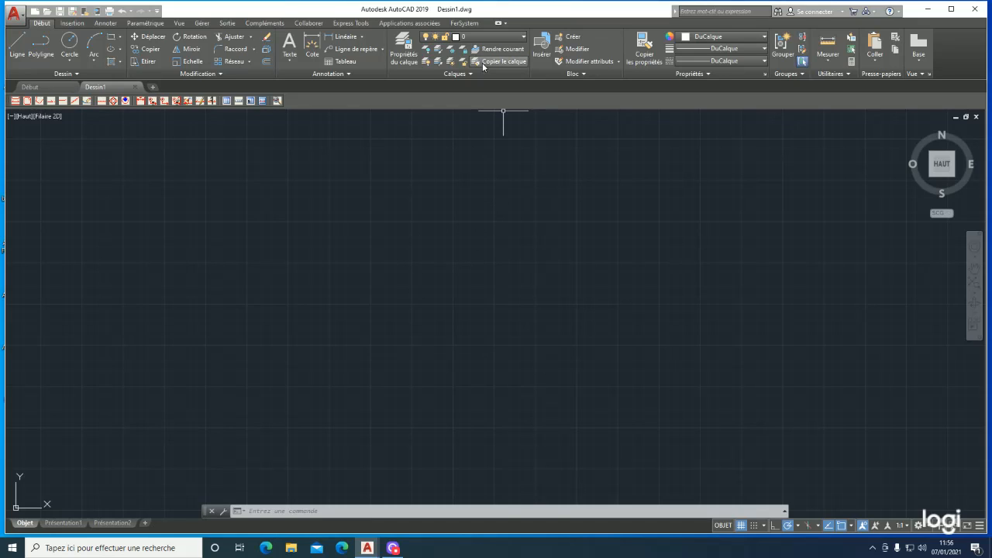
- Display the FerSystem ribbon commands and check that FERSYSTEM is among the available toolbar groups
{"action": "left_click", "coordinate": [471, 25]}
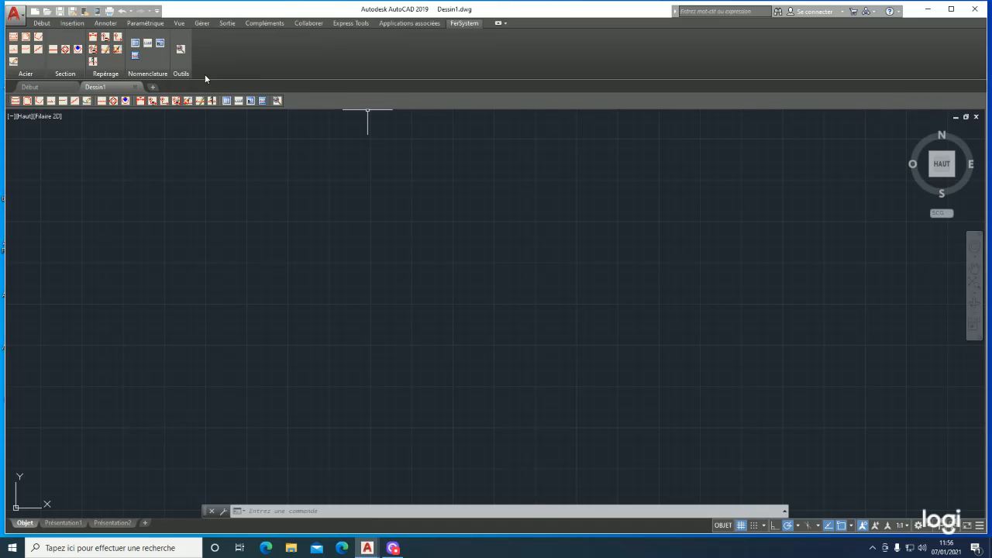
{"action": "right_click", "coordinate": [323, 105]}
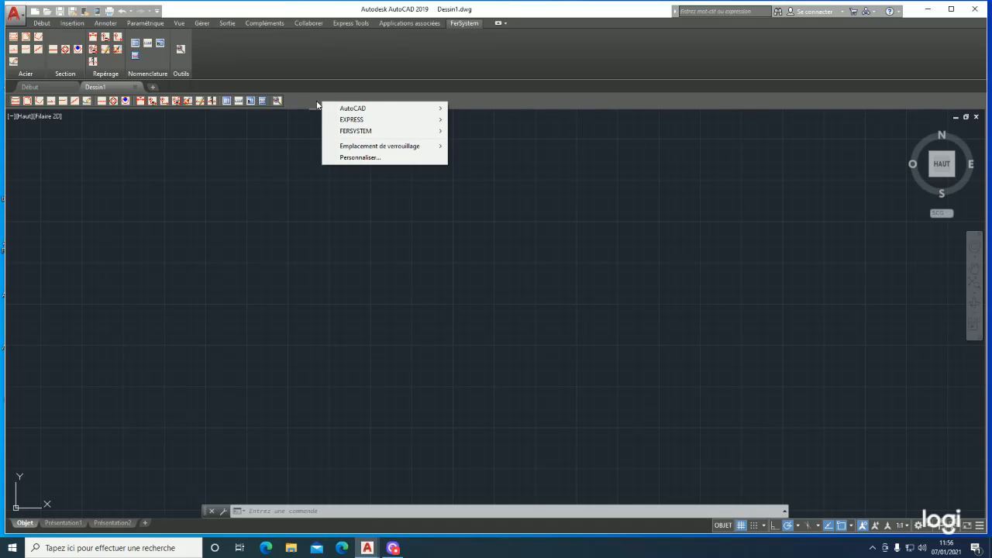
{"action": "left_click", "coordinate": [313, 98]}
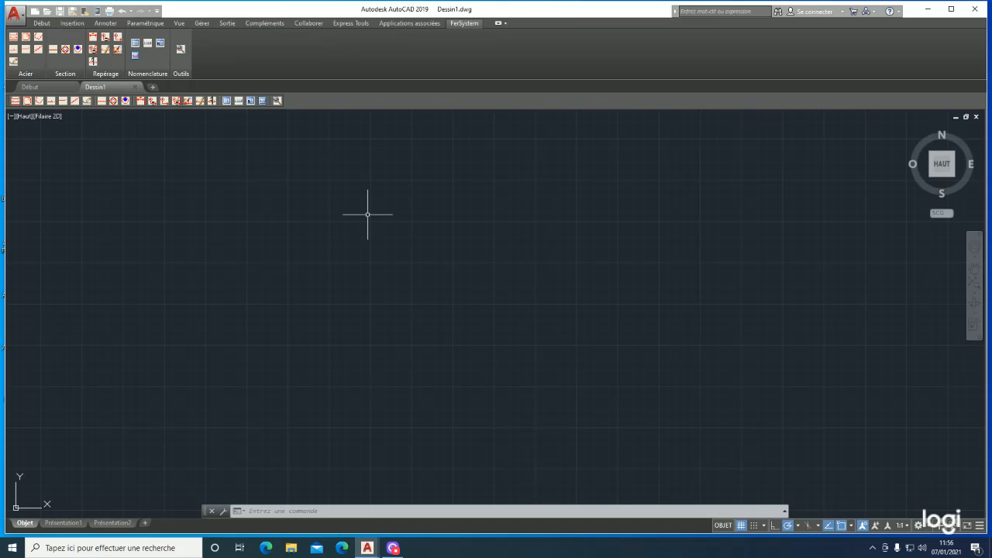
- Test-launch the FerSystem generators for normalised bars, frames and non-normalised bars, cancelling each one
{"action": "left_click", "coordinate": [12, 38]}
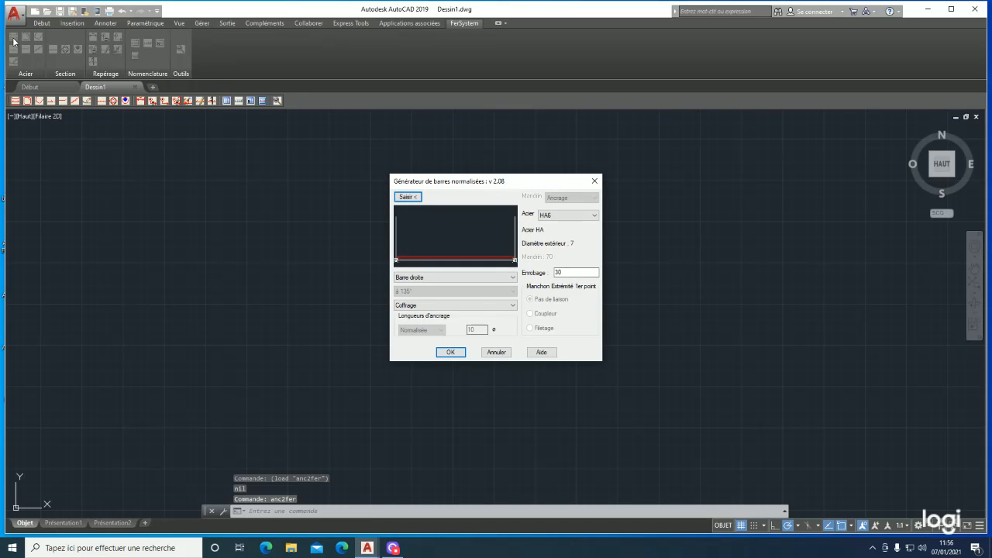
{"action": "left_click", "coordinate": [504, 350]}
{"action": "left_click", "coordinate": [26, 36]}
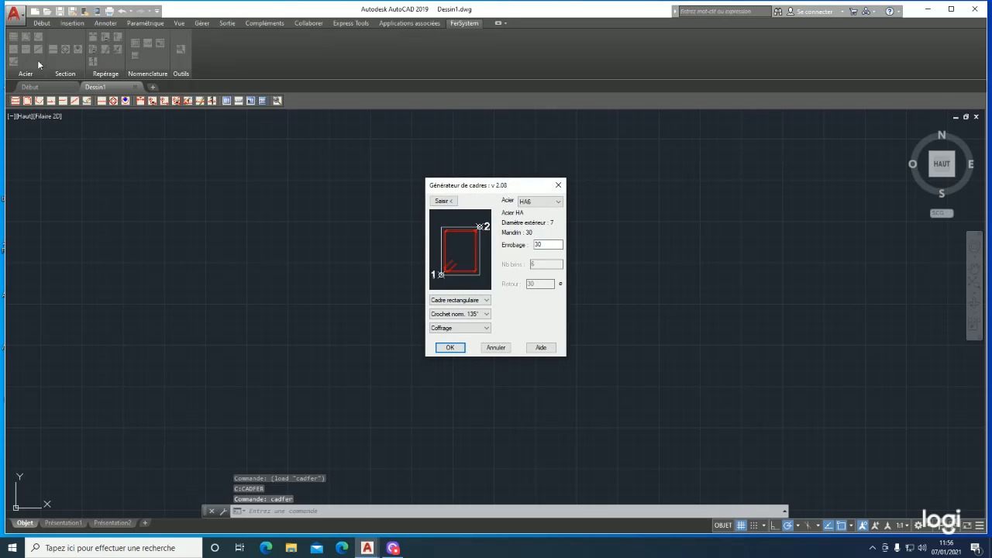
{"action": "left_click", "coordinate": [497, 348]}
{"action": "left_click", "coordinate": [38, 37]}
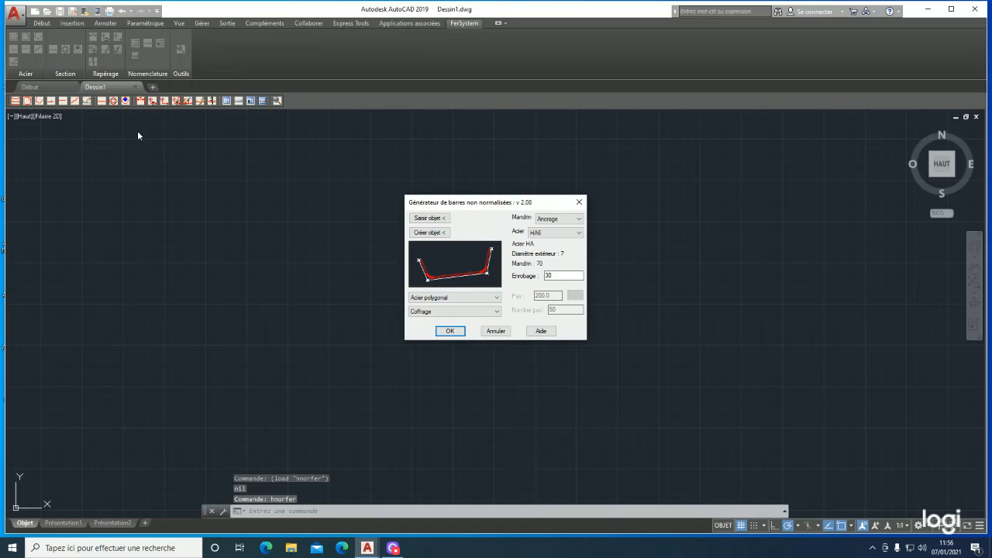
{"action": "left_click", "coordinate": [494, 331]}
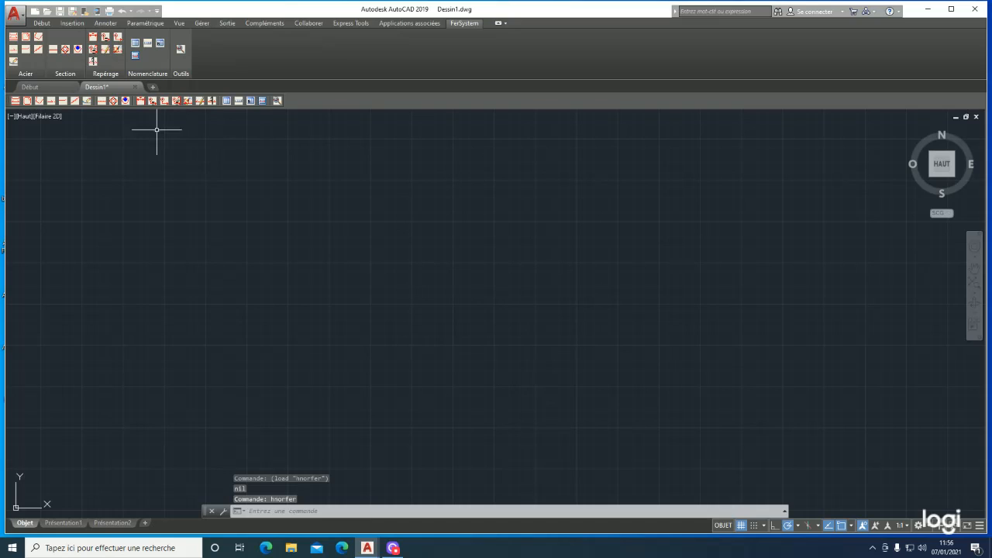
- Test-launch the FerSystem rajanc, rajstop and modiffer commands, cancelling each without picking a bar
{"action": "left_click", "coordinate": [13, 50]}
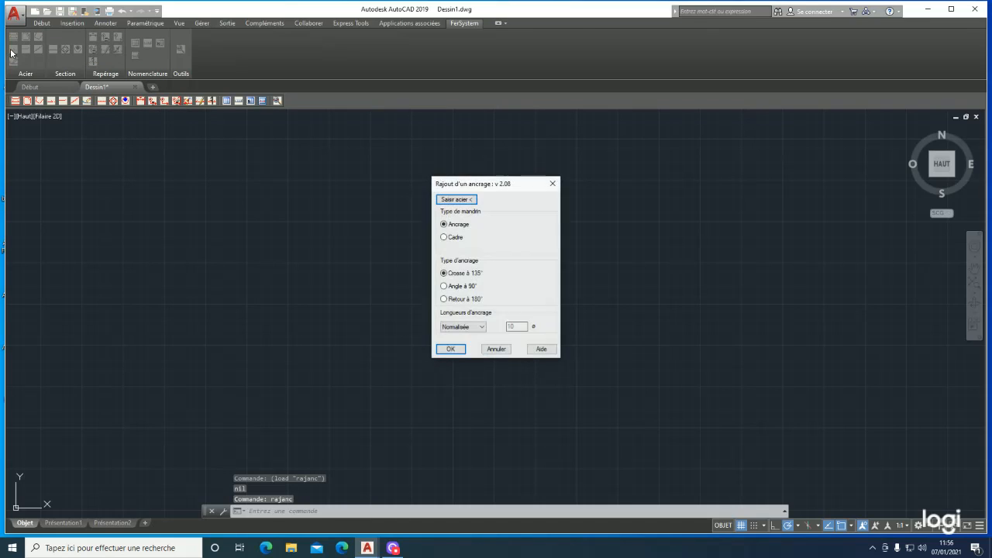
{"action": "left_click", "coordinate": [491, 350]}
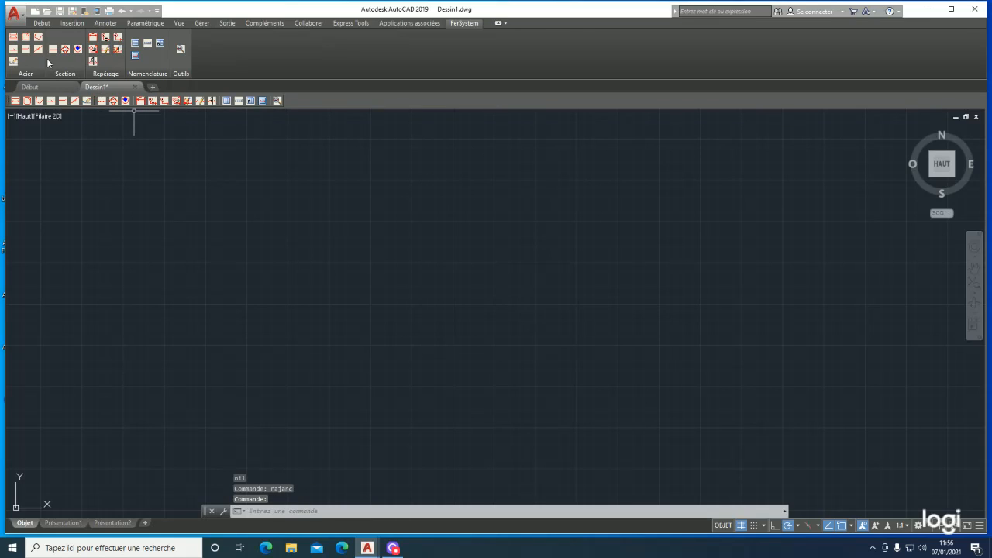
{"action": "left_click", "coordinate": [26, 49]}
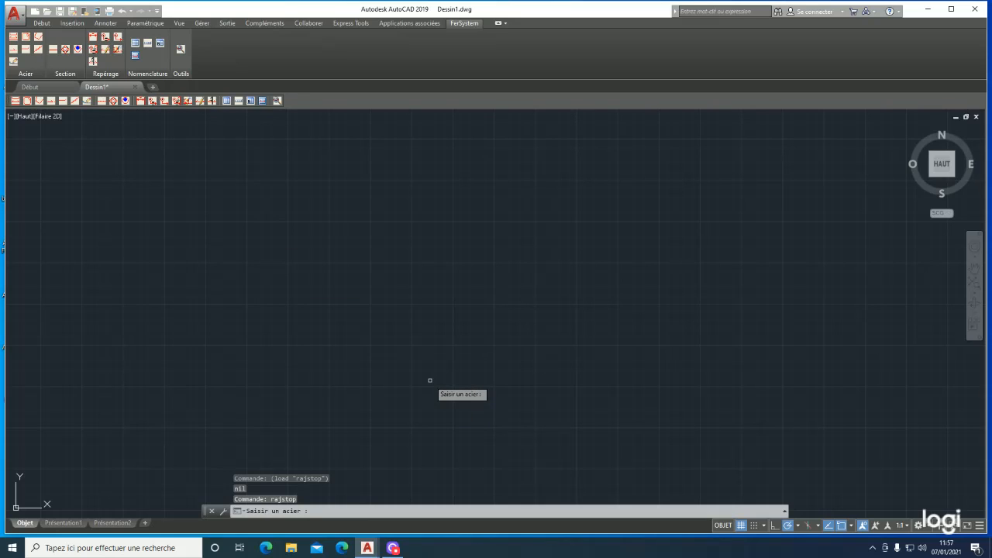
{"action": "key", "text": "Escape"}
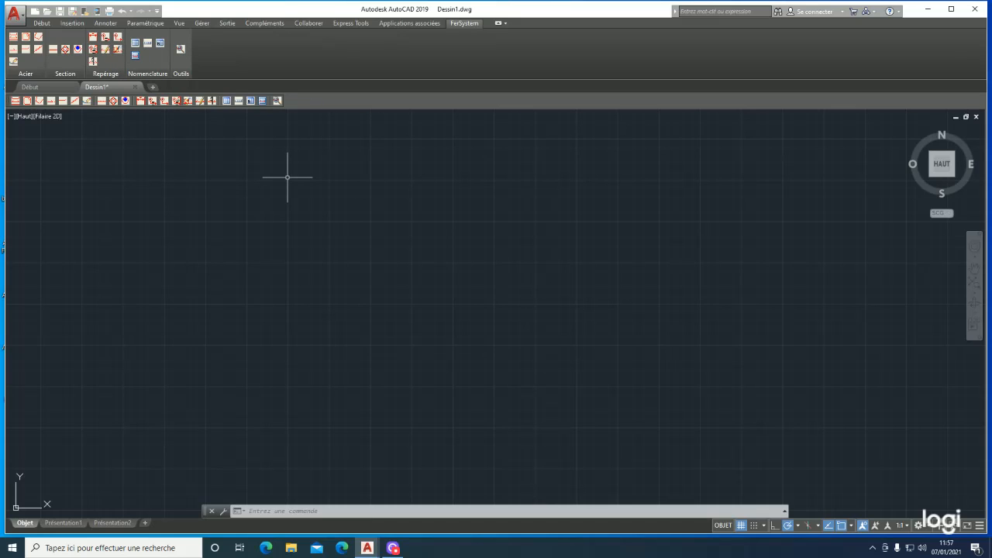
{"action": "left_click", "coordinate": [13, 61]}
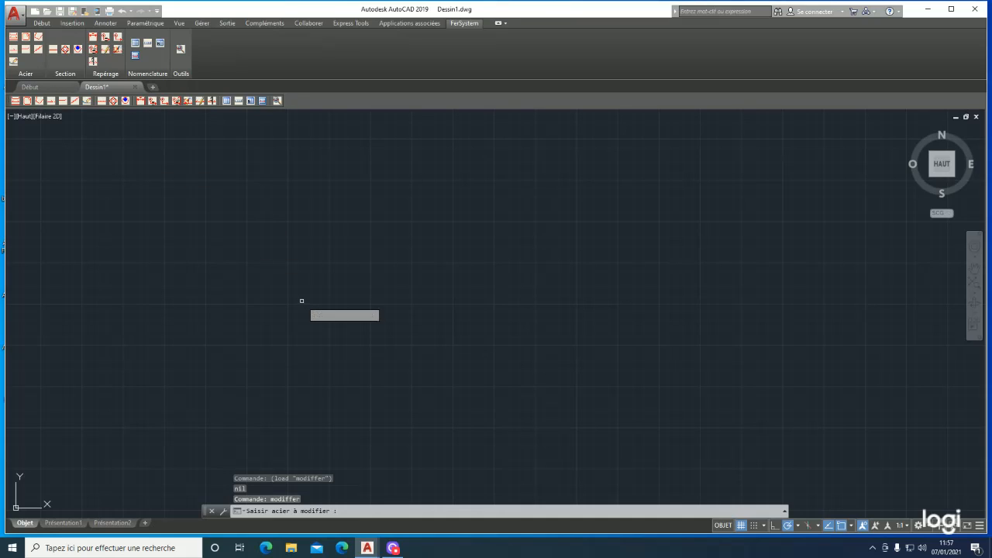
{"action": "key", "text": "Escape"}
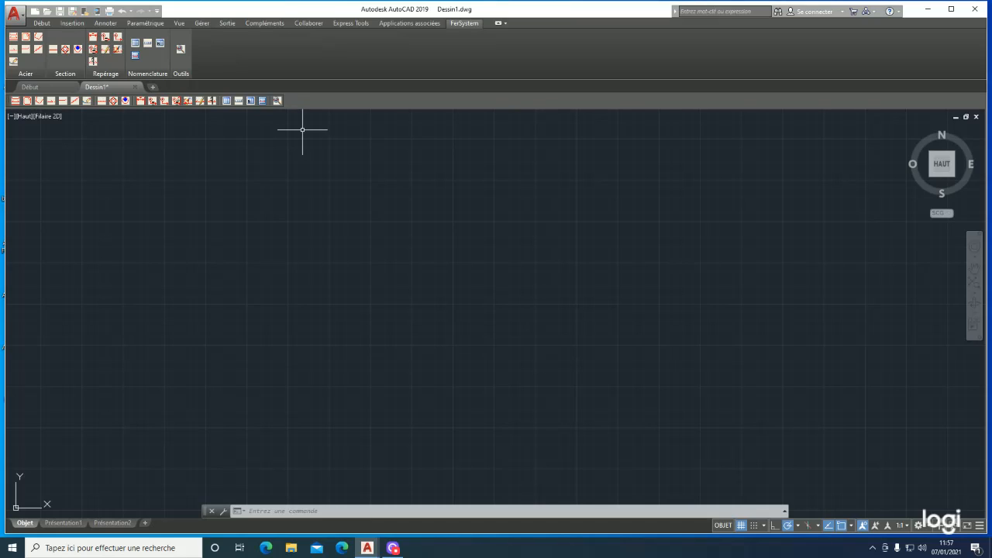
- Review the FerSystem folders in the support file search paths and trusted locations in Options, without changing anything
{"action": "type", "text": "options"}
{"action": "key", "text": "Return"}
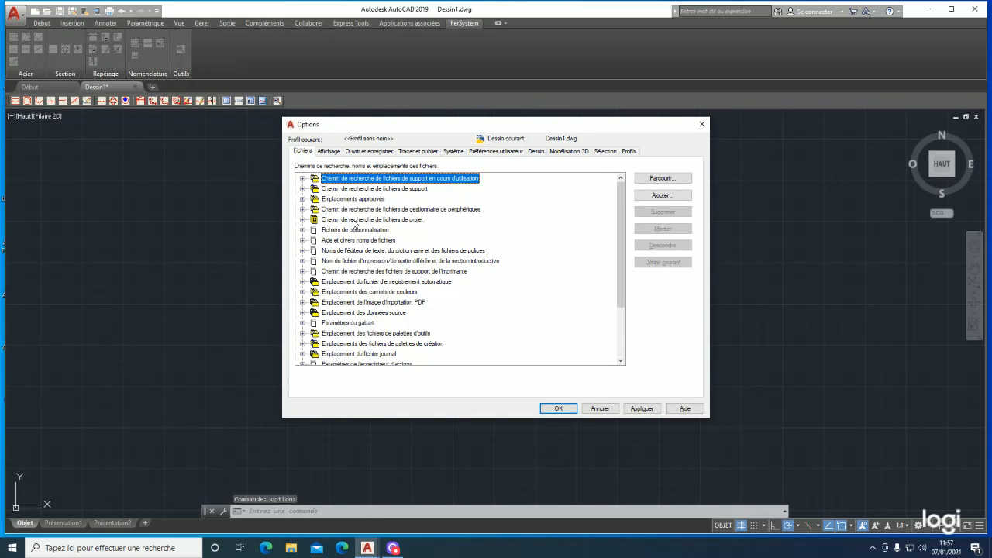
{"action": "left_click", "coordinate": [303, 179]}
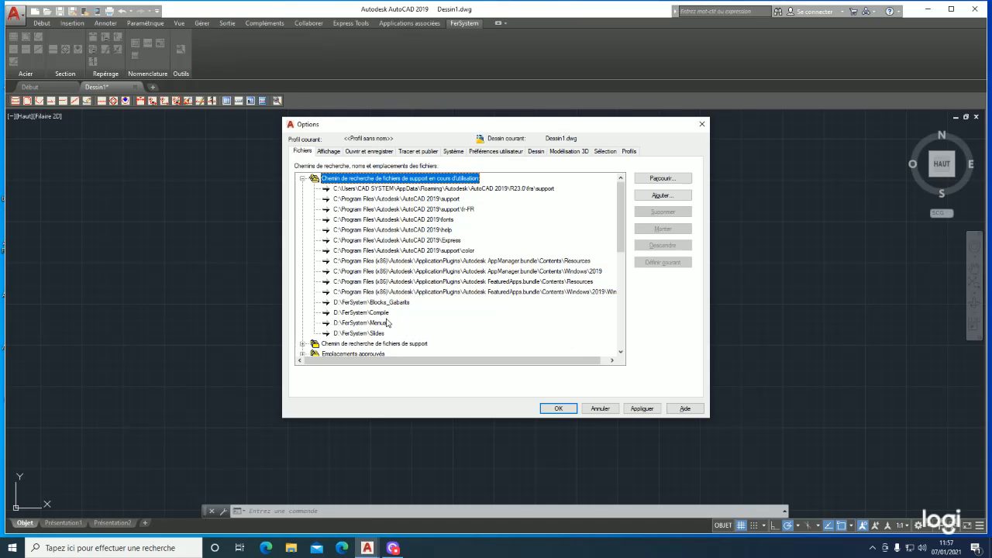
{"action": "scroll", "coordinate": [438, 299], "scroll_direction": "down", "scroll_amount": 1}
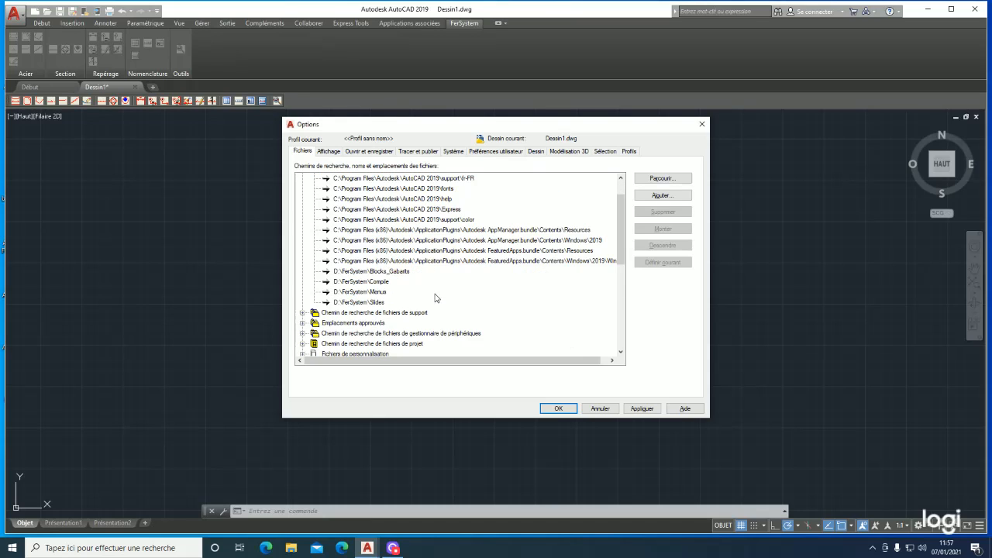
{"action": "double_click", "coordinate": [353, 322]}
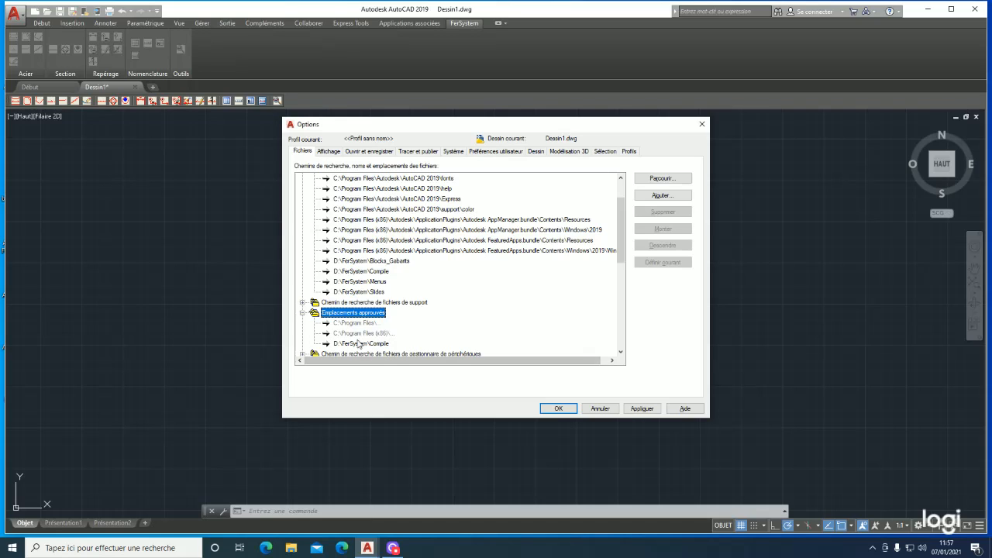
{"action": "left_click", "coordinate": [600, 409]}
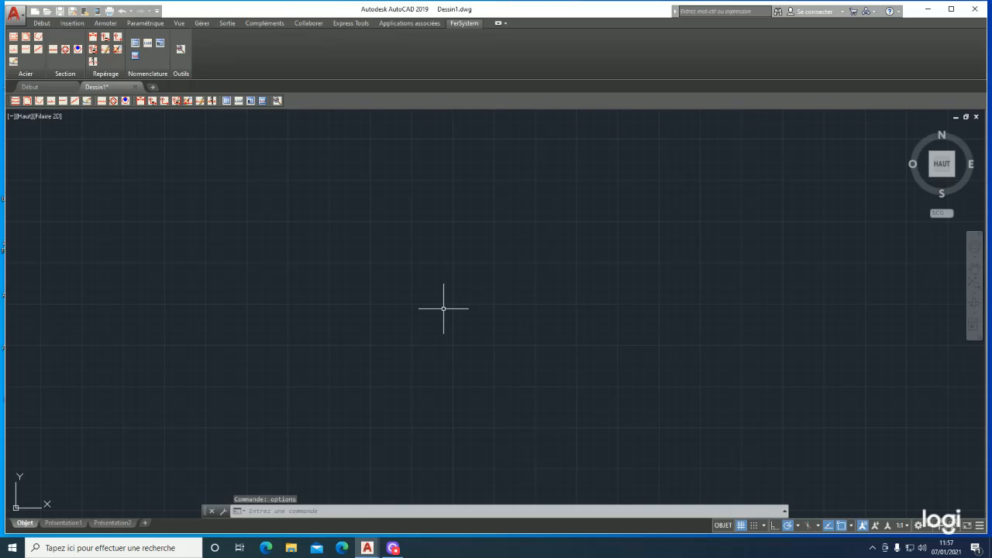
- Run APPLOAD and check the applications launched at startup for reacteur_cote, leaving the list as it is
{"action": "type", "text": "_APPLOA"}
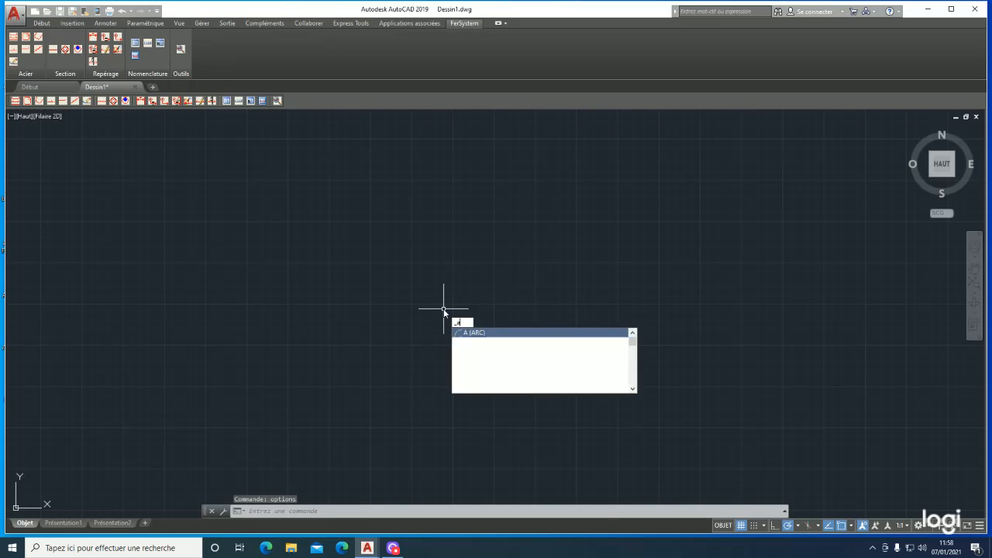
{"action": "type", "text": "D"}
{"action": "key", "text": "Return"}
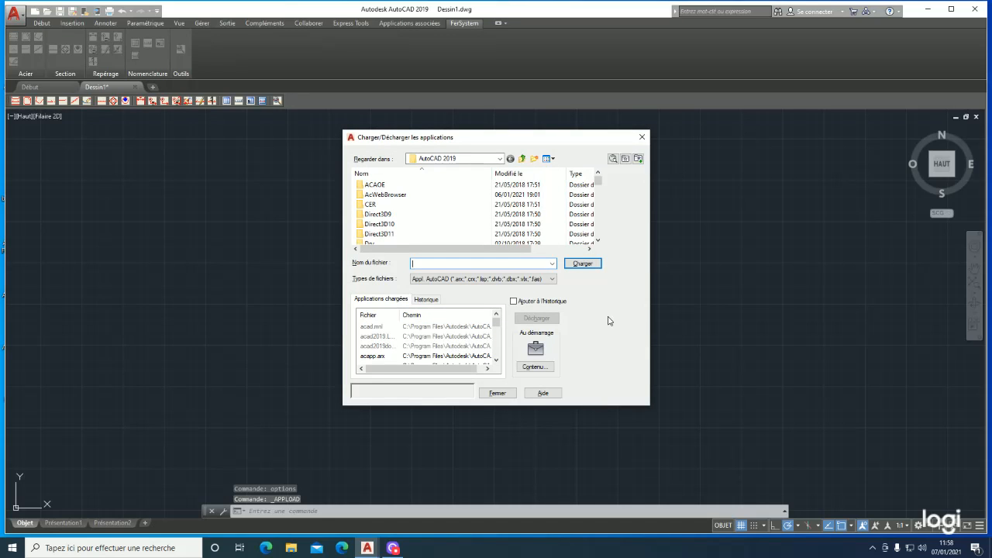
{"action": "left_click", "coordinate": [533, 367]}
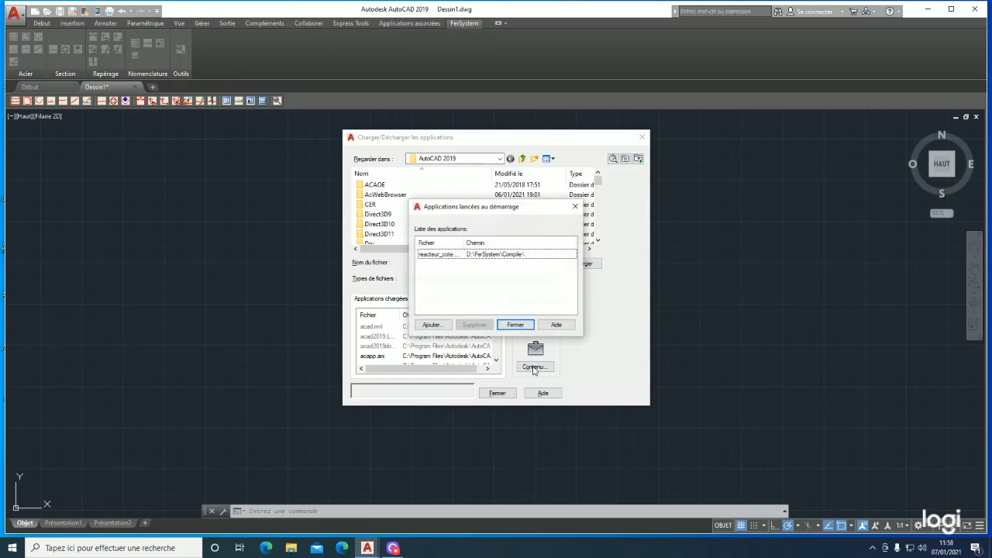
{"action": "left_click", "coordinate": [517, 326]}
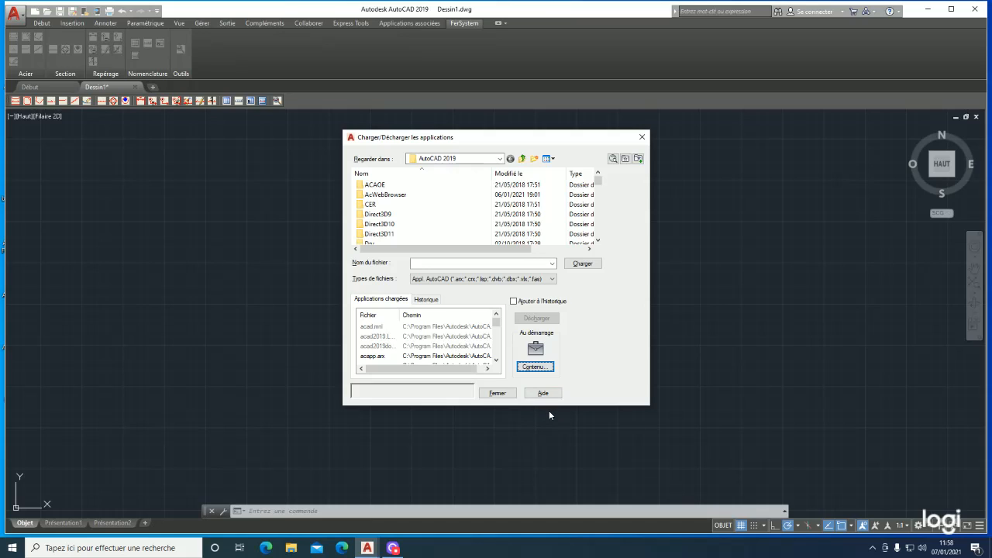
{"action": "left_click", "coordinate": [499, 393]}
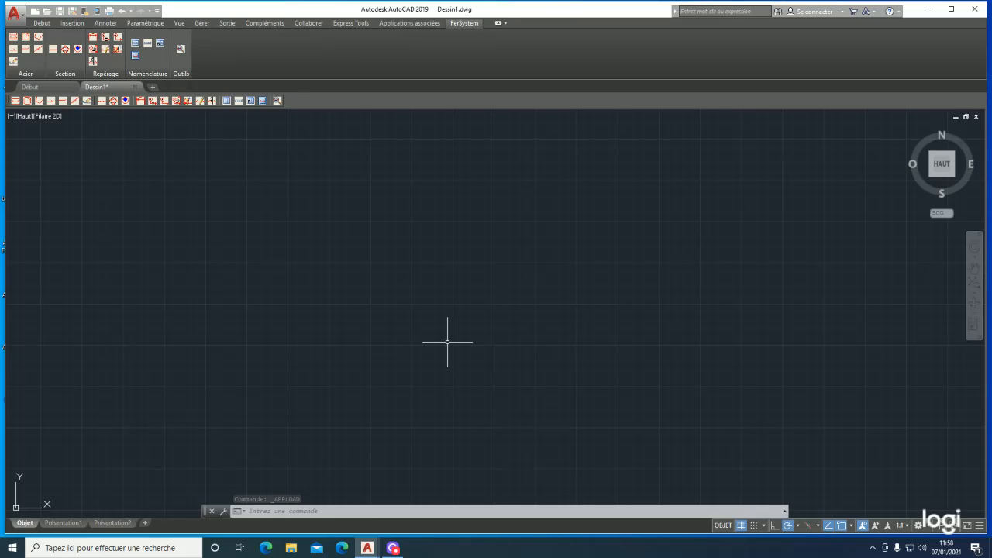
- Restart AutoCAD 2019 without saving Dessin1.dwg and create a new drawing from the acadiso template
{"action": "left_click", "coordinate": [976, 10]}
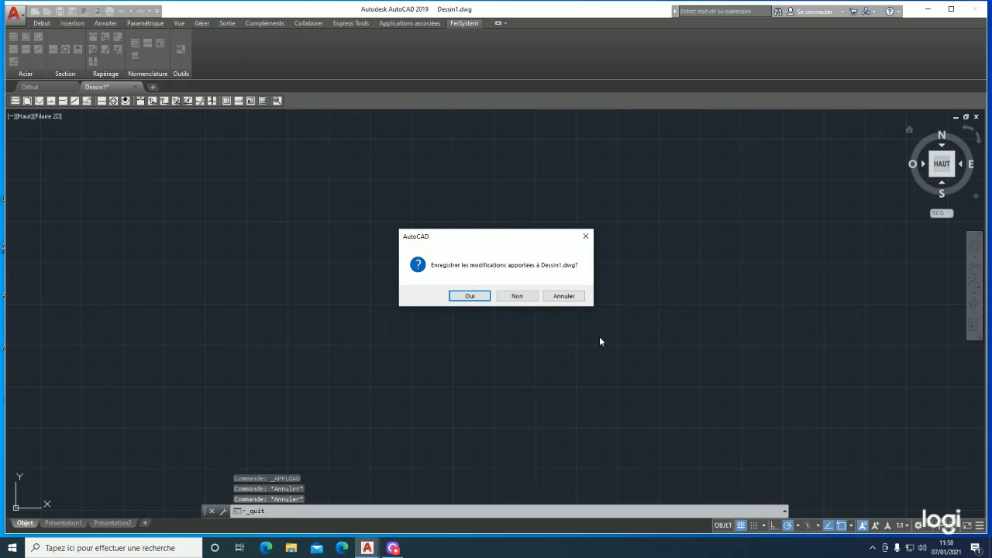
{"action": "left_click", "coordinate": [517, 296]}
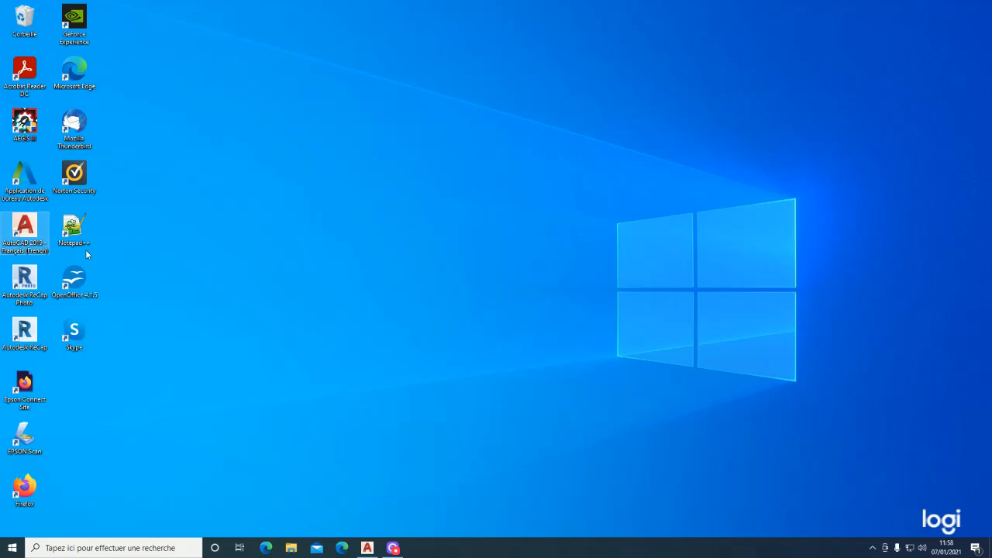
{"action": "double_click", "coordinate": [22, 228]}
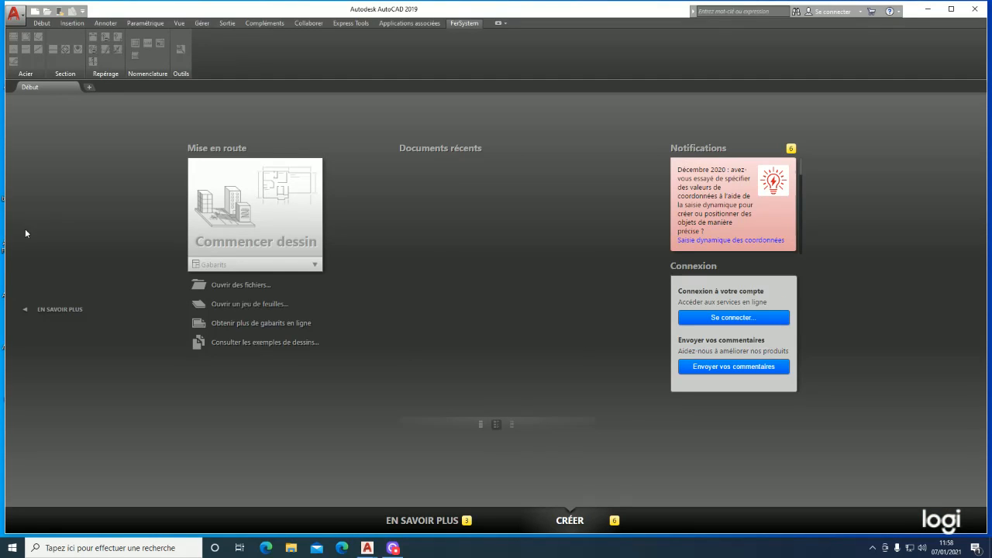
{"action": "left_click", "coordinate": [36, 12]}
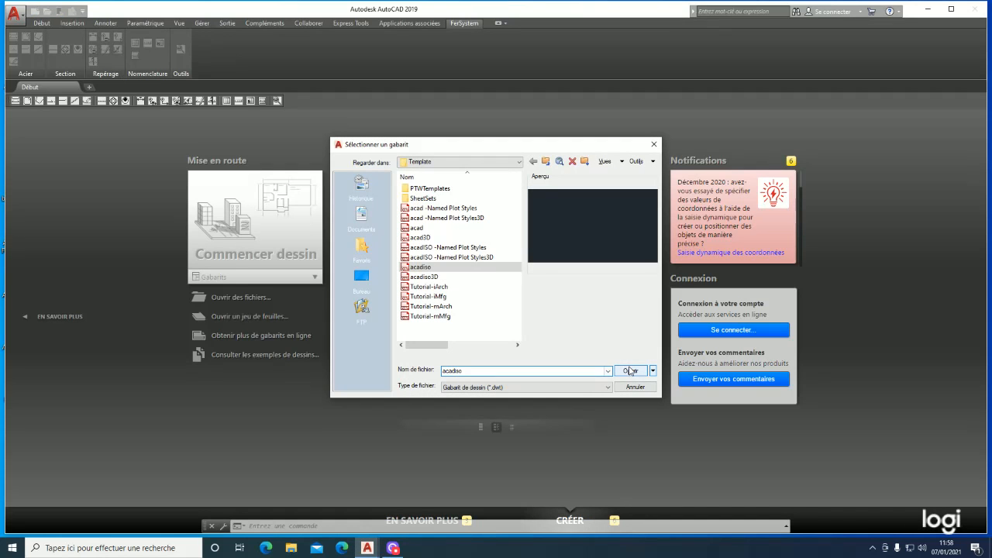
{"action": "left_click", "coordinate": [630, 371]}
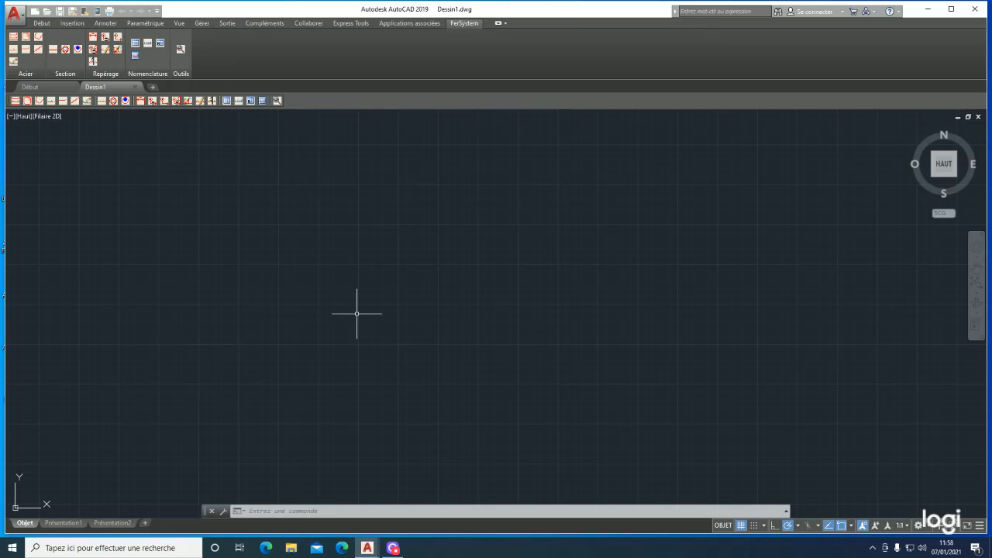
{"action": "type", "text": "l"}
{"action": "key", "text": "Return"}
{"action": "left_click", "coordinate": [332, 318]}
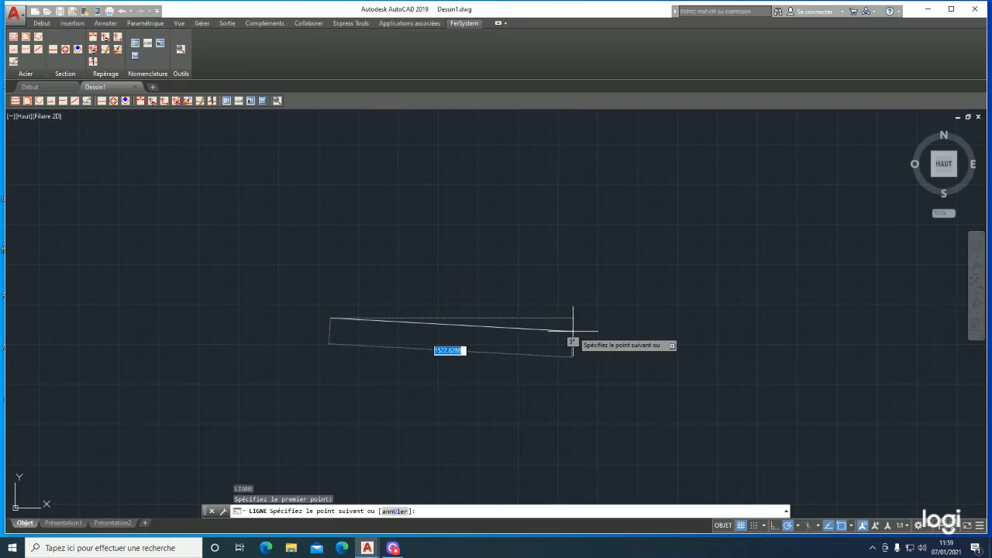
{"action": "key", "text": "Escape"}
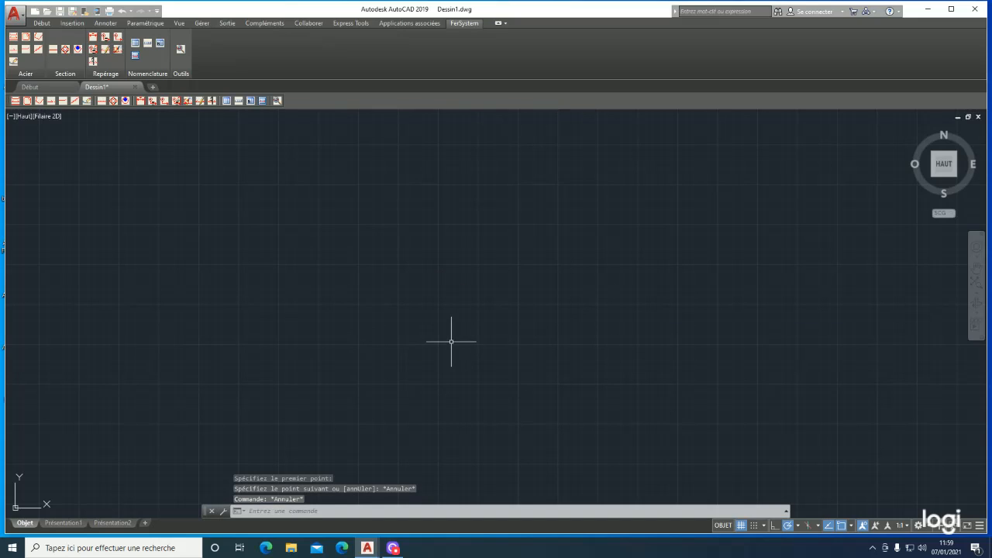
- Check the drawing's length, angle and insertion units with the UI command, leaving the settings untouched
{"action": "type", "text": "UI"}
{"action": "key", "text": "Return"}
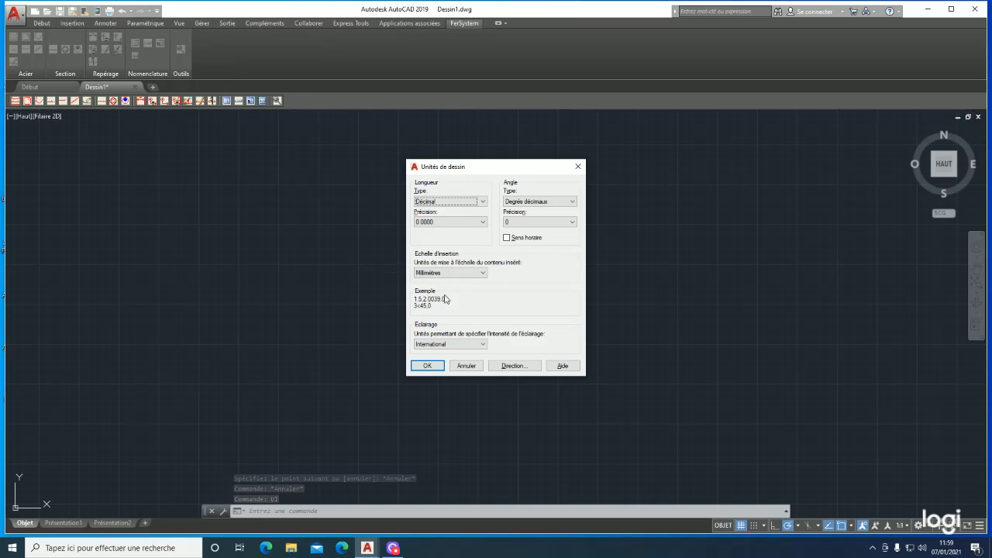
{"action": "left_click", "coordinate": [466, 366]}
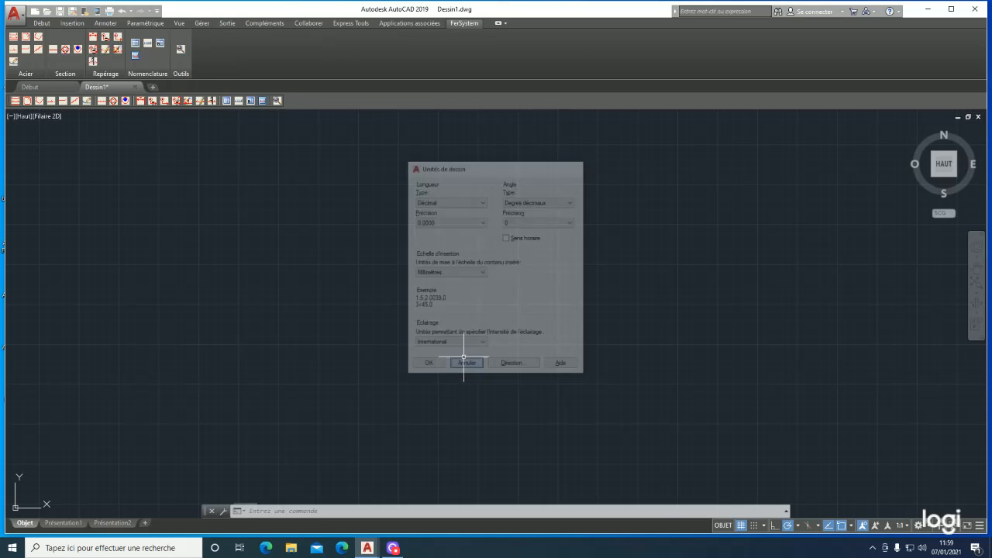
- Draw a horizontal line 5000 mm long with Ortho mode on
{"action": "type", "text": "l"}
{"action": "key", "text": "Return"}
{"action": "left_click", "coordinate": [380, 336]}
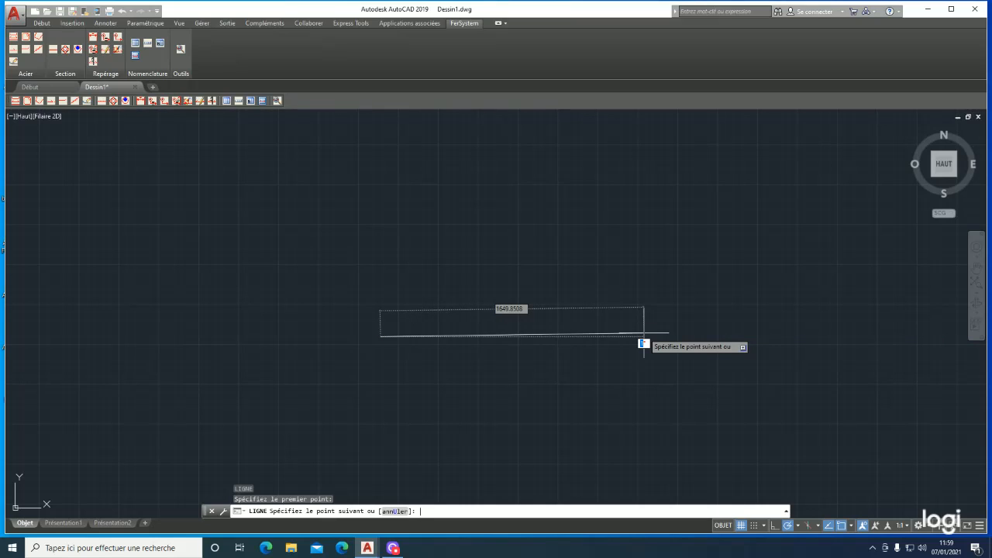
{"action": "key", "text": "Tab"}
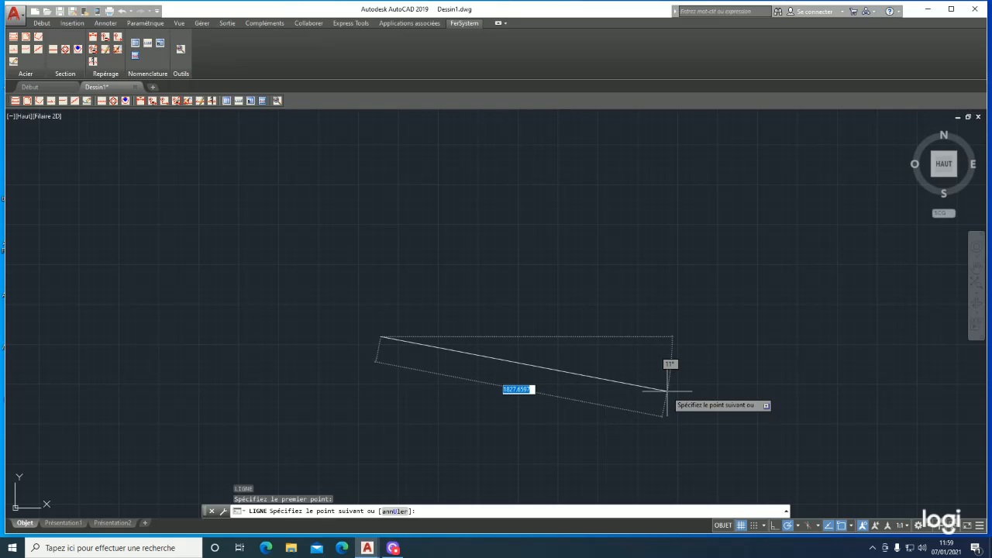
{"action": "key", "text": "F8"}
{"action": "type", "text": "5000"}
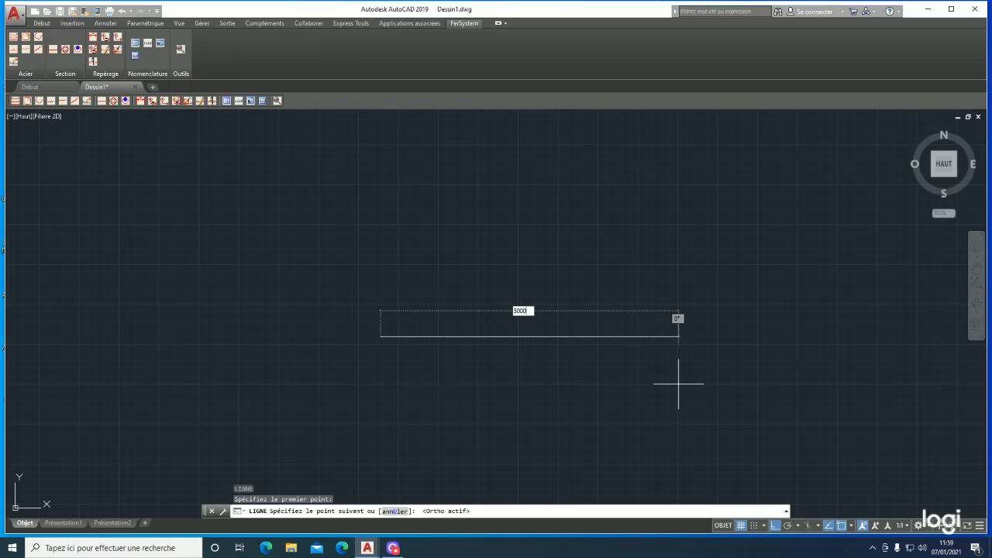
{"action": "key", "text": "Return"}
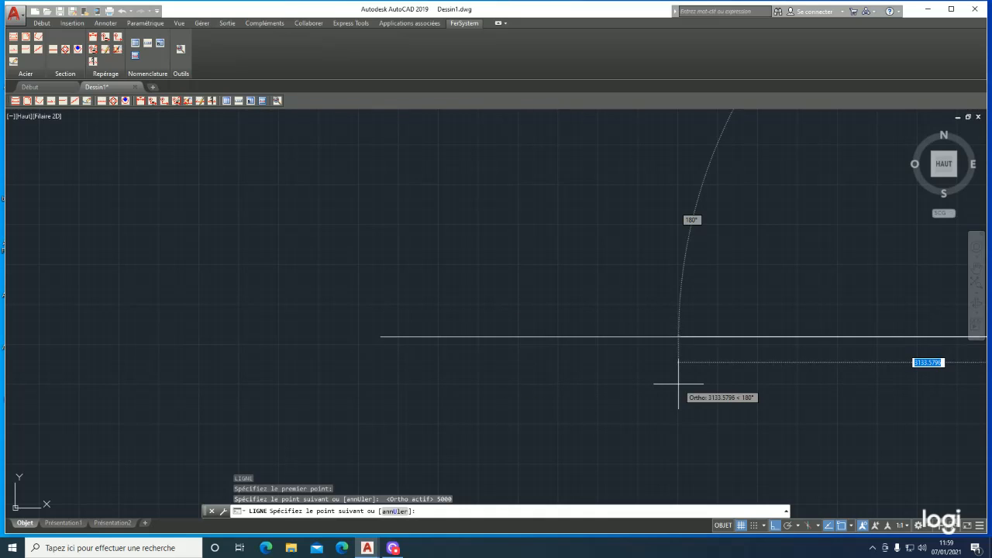
{"action": "key", "text": "Return"}
{"action": "scroll", "coordinate": [589, 371], "scroll_direction": "down", "scroll_amount": 5}
{"action": "scroll", "coordinate": [644, 368], "scroll_direction": "up", "scroll_amount": 4}
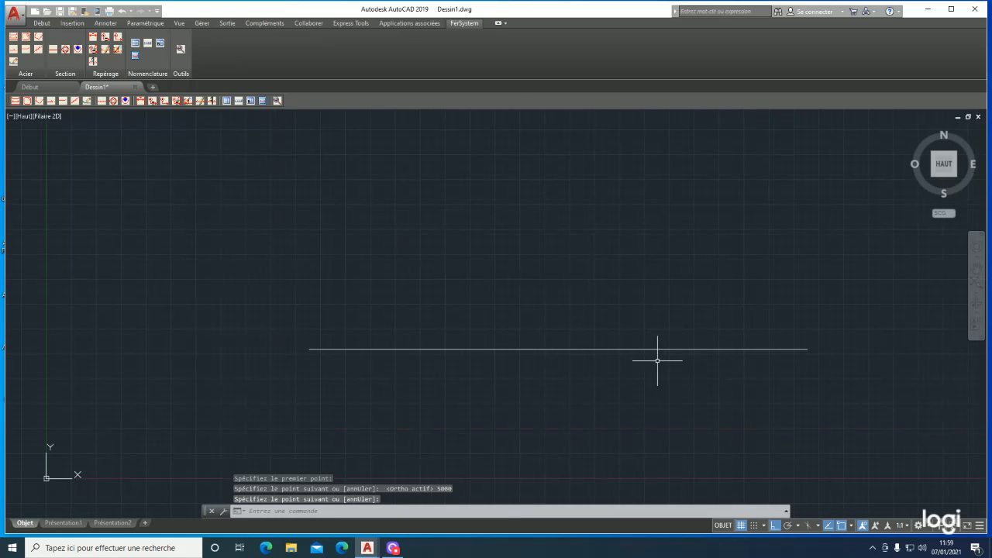
{"action": "scroll", "coordinate": [658, 361], "scroll_direction": "down", "scroll_amount": 2}
{"action": "scroll", "coordinate": [649, 370], "scroll_direction": "up", "scroll_amount": 2}
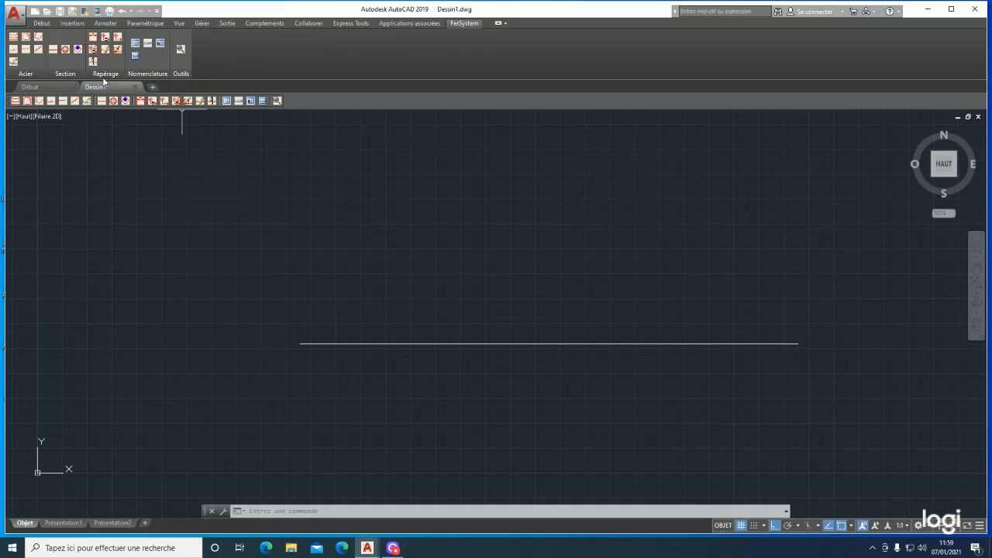
- Add a linear rebar distribution dimension with 200 mm spacing below the line, spanning both of its endpoints
{"action": "left_click", "coordinate": [94, 37]}
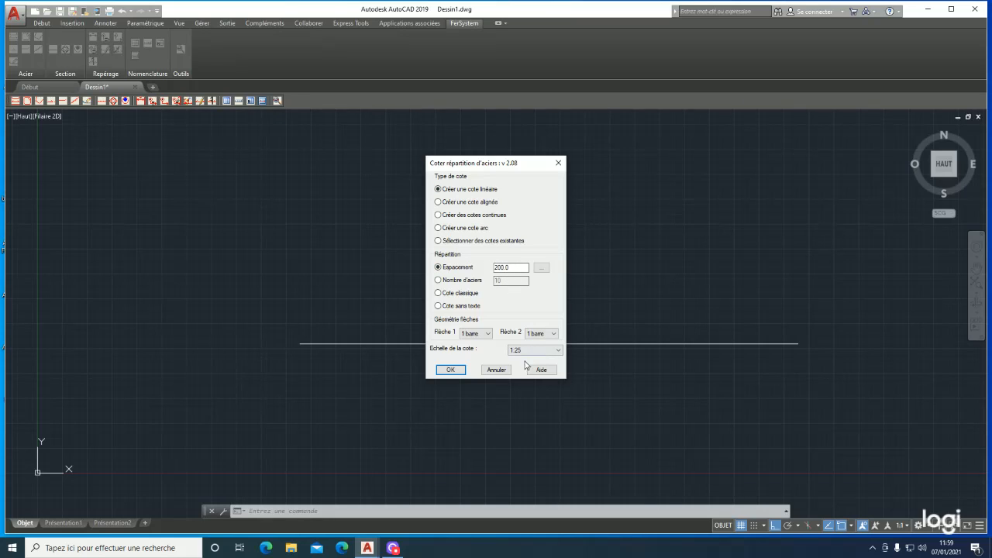
{"action": "left_click", "coordinate": [451, 370]}
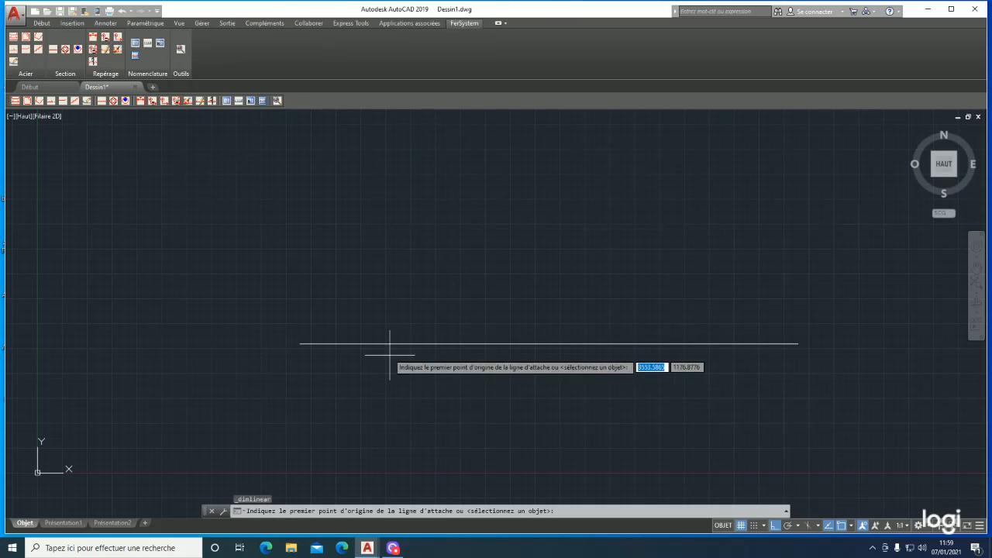
{"action": "left_click", "coordinate": [342, 341]}
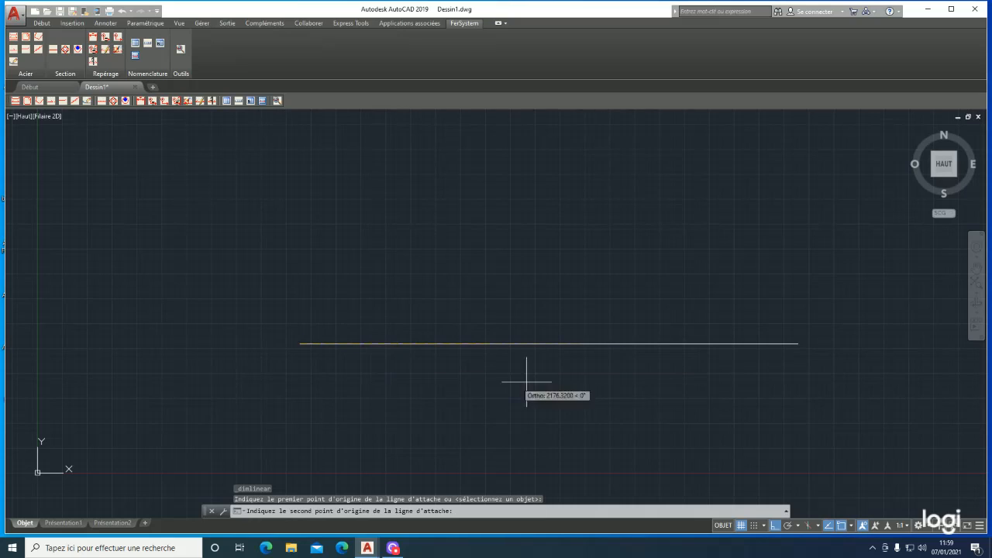
{"action": "left_click", "coordinate": [769, 343]}
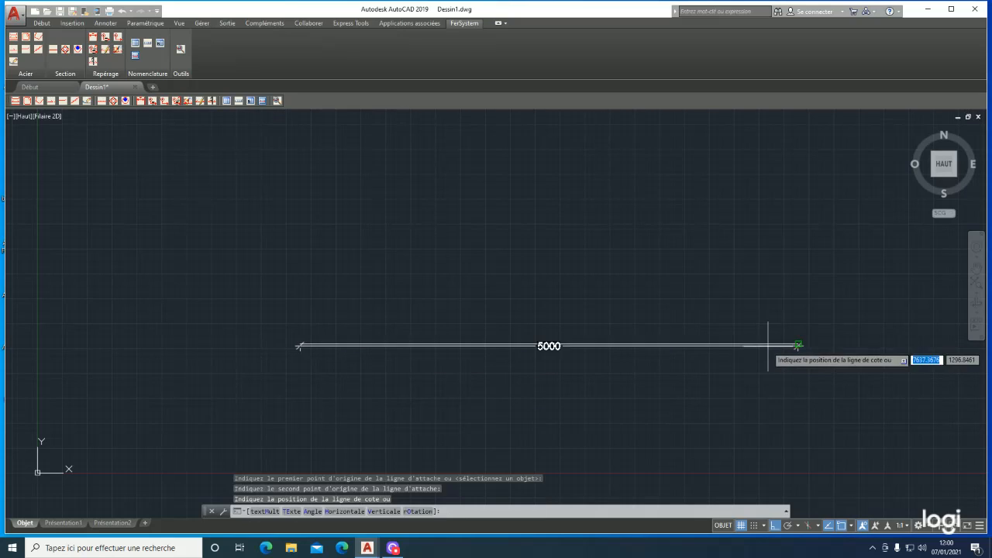
{"action": "left_click", "coordinate": [735, 396]}
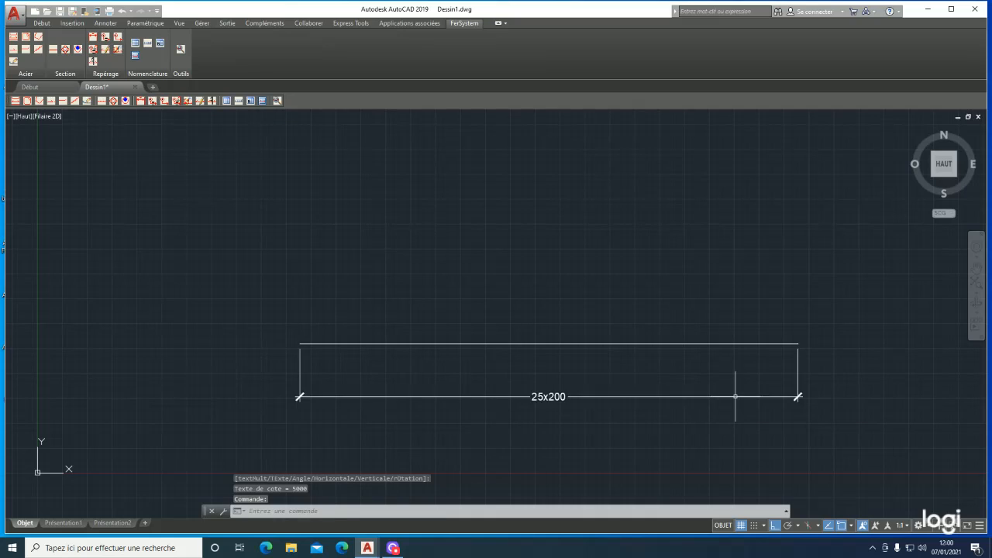
{"action": "scroll", "coordinate": [635, 393], "scroll_direction": "down", "scroll_amount": 2}
{"action": "scroll", "coordinate": [716, 432], "scroll_direction": "up", "scroll_amount": 2}
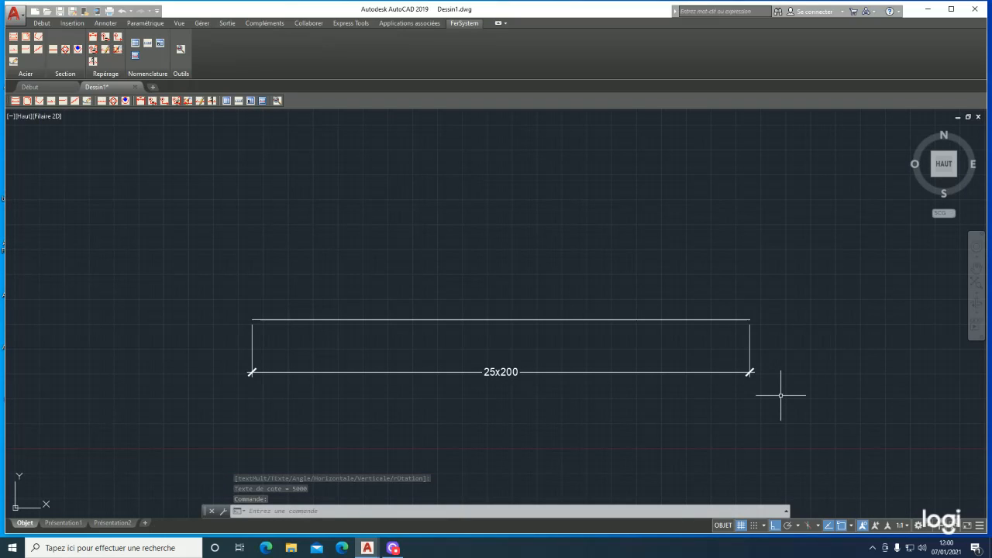
- Open the distribution dimension's text in the text editor to inspect it, and close it without editing
{"action": "scroll", "coordinate": [793, 376], "scroll_direction": "up", "scroll_amount": 2}
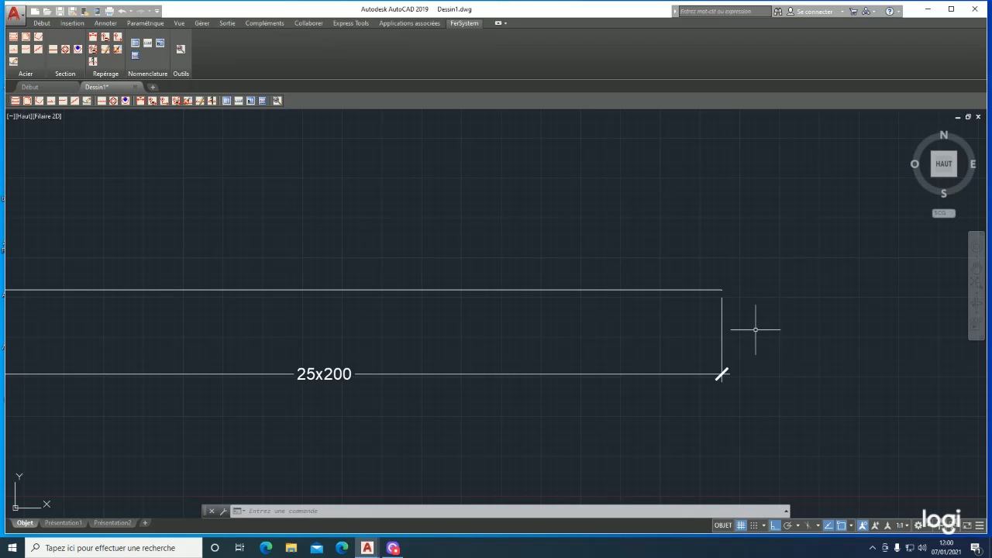
{"action": "scroll", "coordinate": [710, 339], "scroll_direction": "down", "scroll_amount": 2}
{"action": "scroll", "coordinate": [519, 349], "scroll_direction": "up", "scroll_amount": 2}
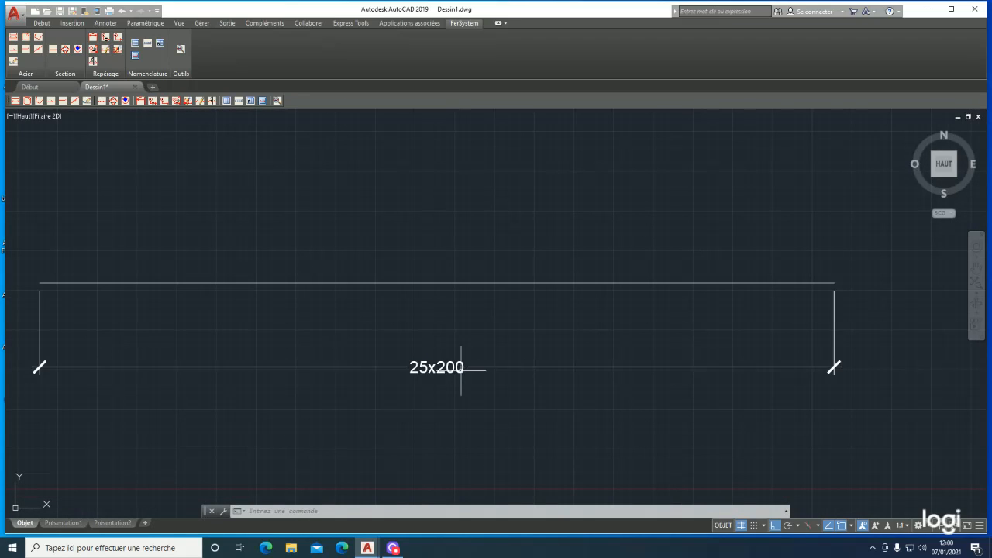
{"action": "double_click", "coordinate": [446, 368]}
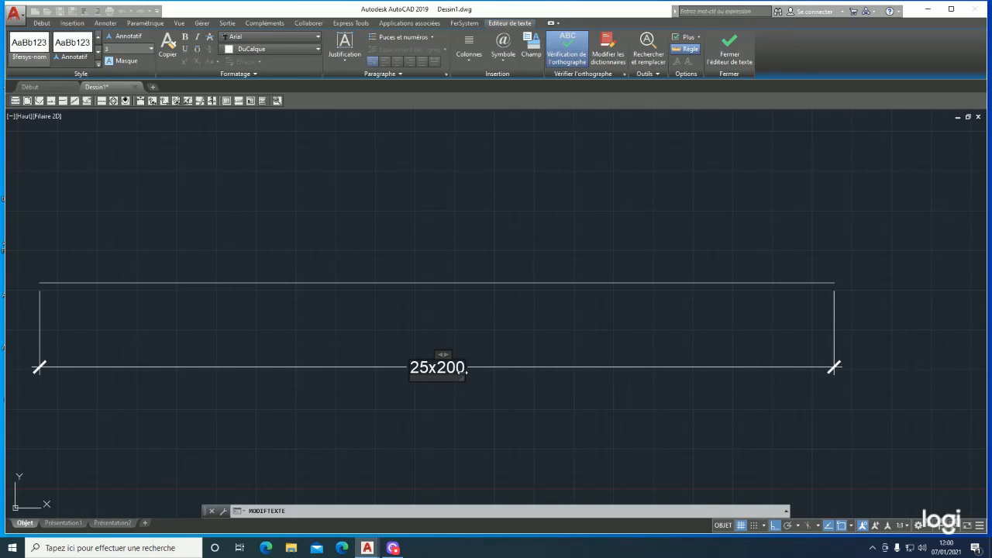
{"action": "key", "text": "Escape"}
{"action": "key", "text": "Escape"}
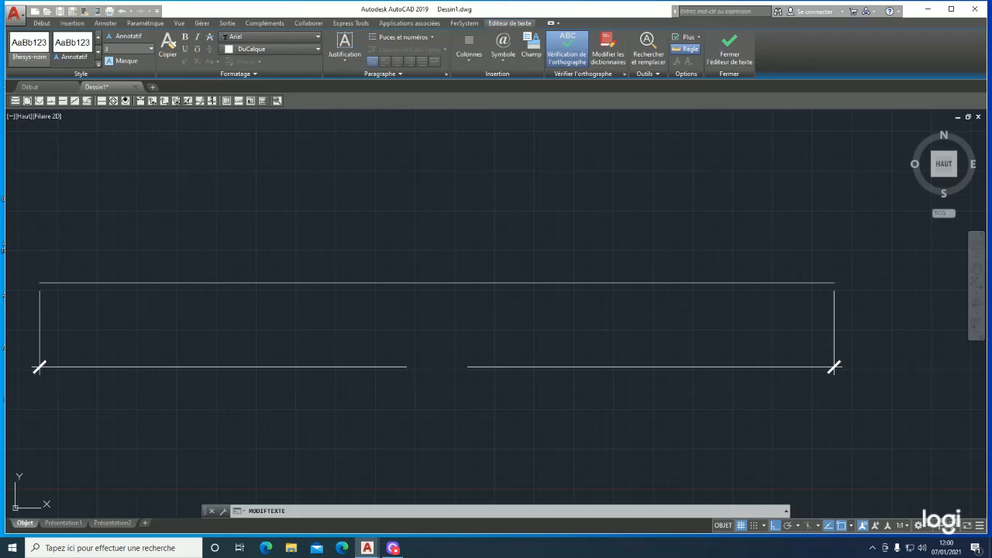
- Stretch the distribution dimension's right origin point about 390 mm horizontally beyond the line's end and accept the spacing adjustment
{"action": "scroll", "coordinate": [605, 366], "scroll_direction": "down", "scroll_amount": 2}
{"action": "scroll", "coordinate": [754, 349], "scroll_direction": "up", "scroll_amount": 2}
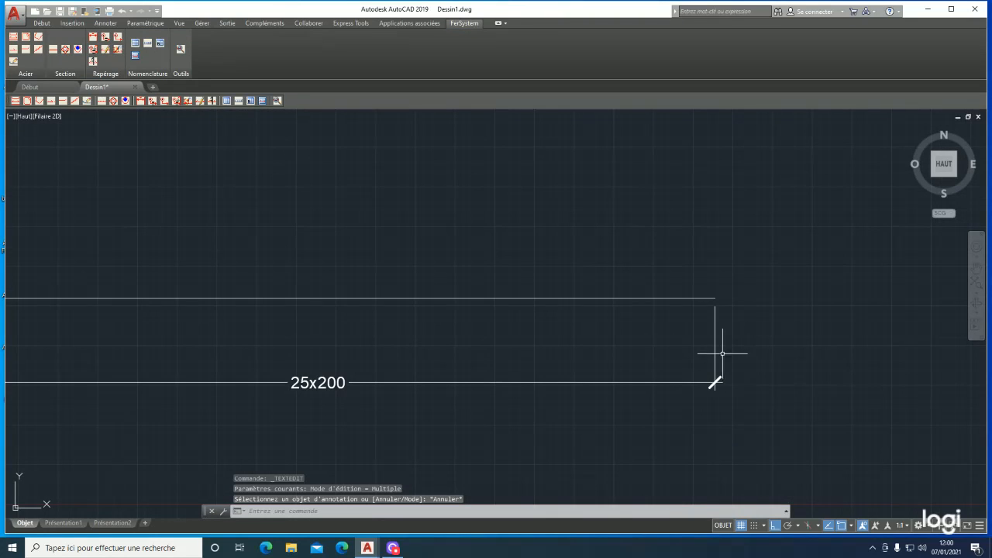
{"action": "scroll", "coordinate": [643, 355], "scroll_direction": "down", "scroll_amount": 1}
{"action": "scroll", "coordinate": [652, 352], "scroll_direction": "up", "scroll_amount": 1}
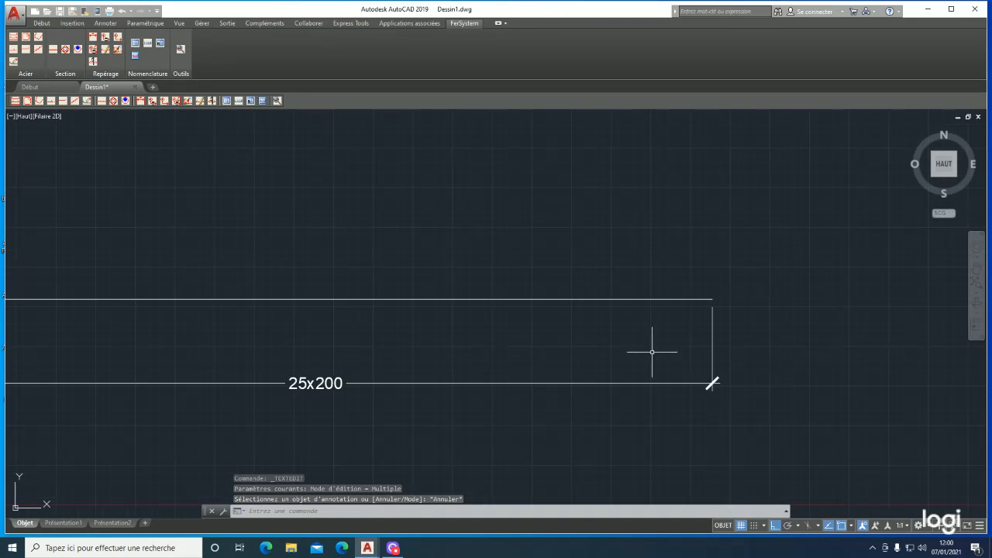
{"action": "left_click", "coordinate": [712, 330]}
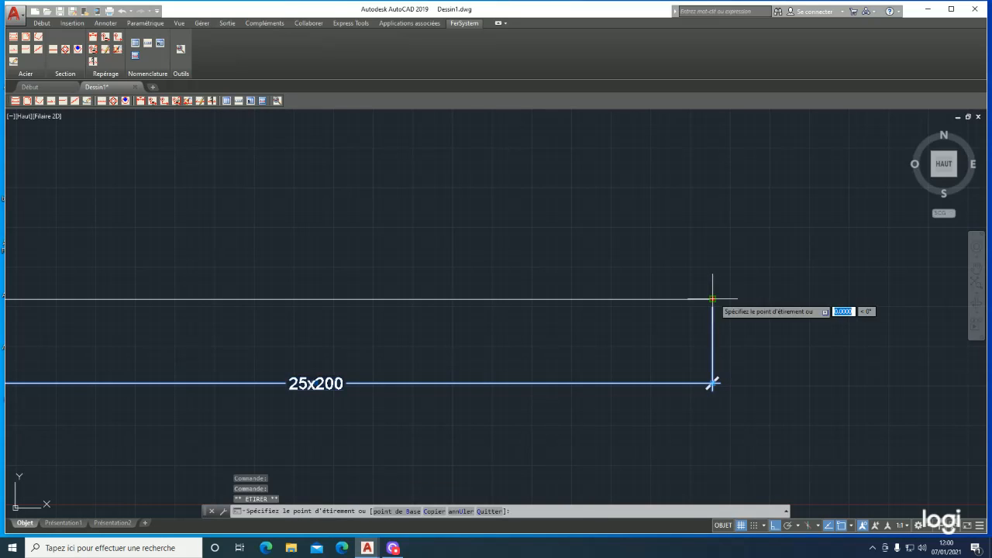
{"action": "left_click", "coordinate": [712, 299]}
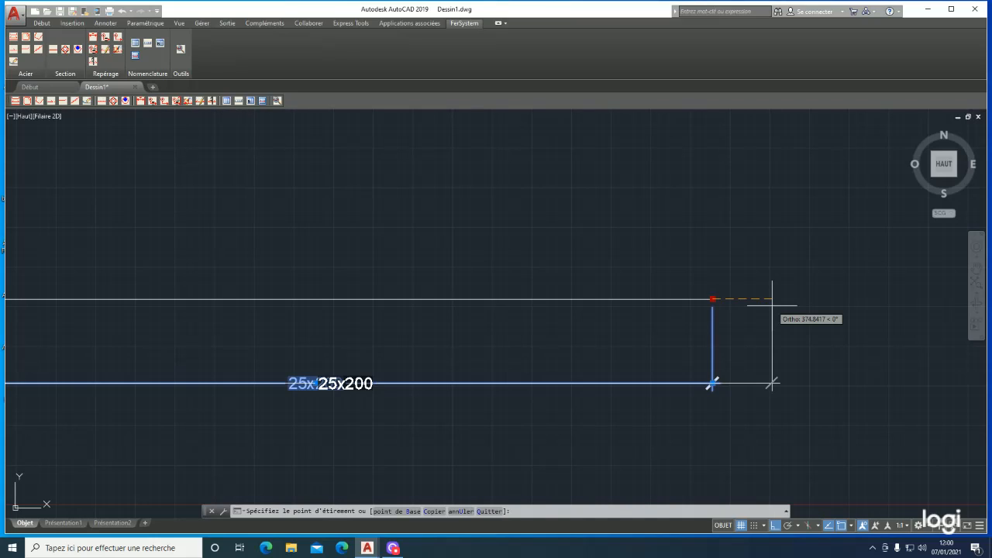
{"action": "left_click", "coordinate": [773, 305]}
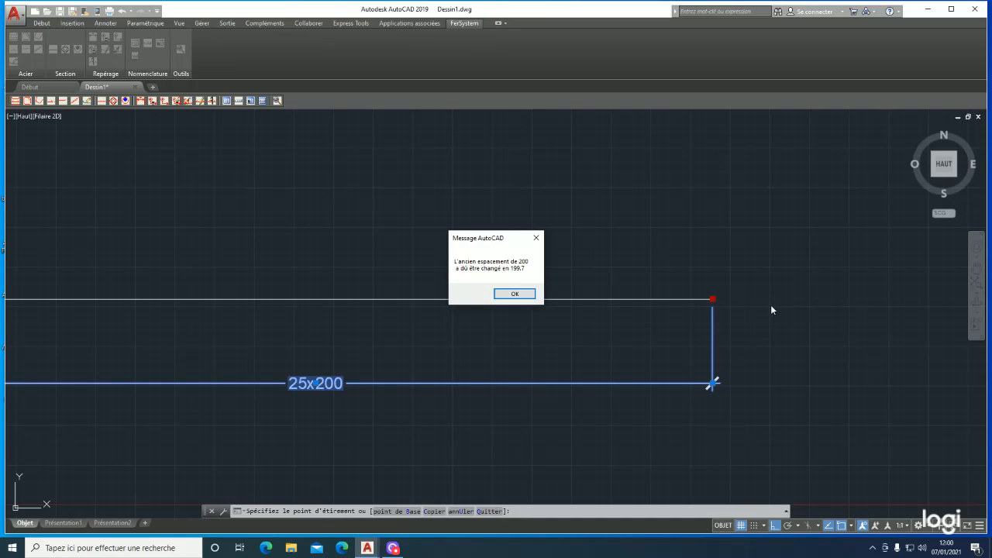
{"action": "left_click", "coordinate": [517, 293]}
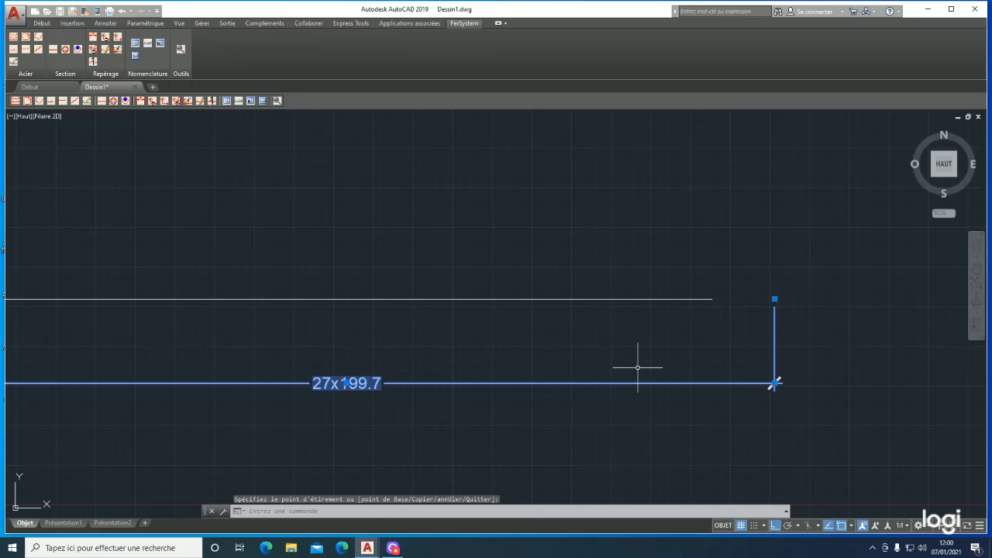
{"action": "key", "text": "Escape"}
{"action": "key", "text": "Escape"}
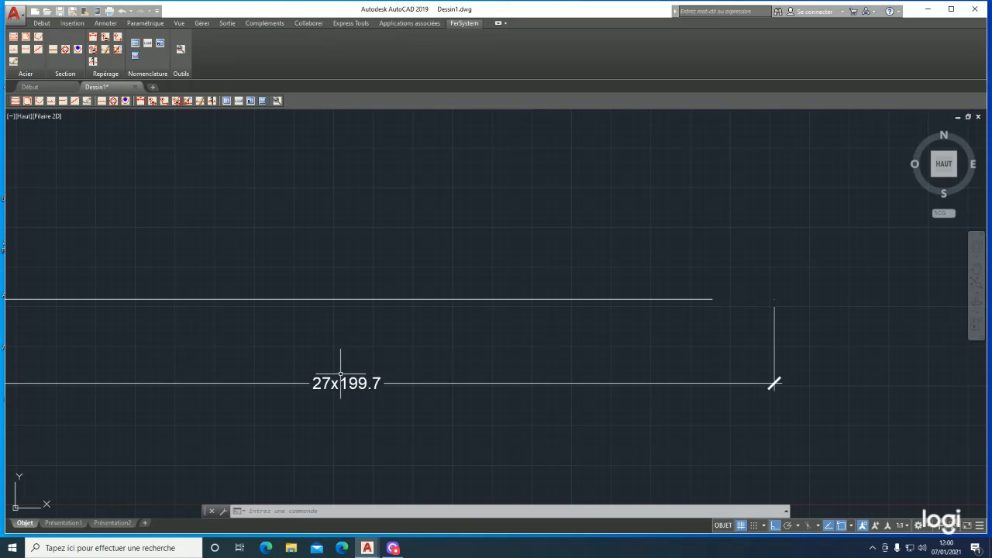
- Stretch the dimension's right origin point back onto the line's right endpoint and accept the spacing adjustment
{"action": "left_click", "coordinate": [775, 315]}
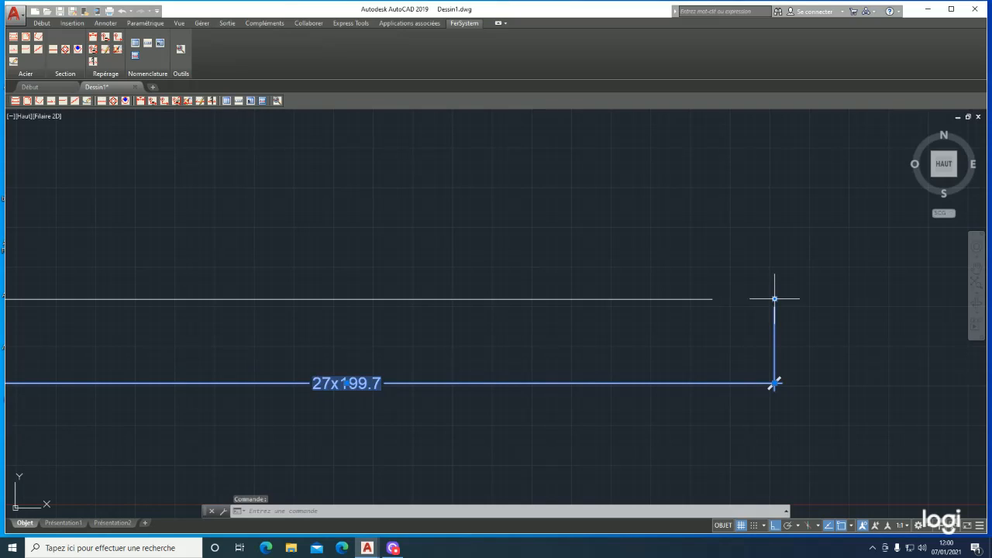
{"action": "left_click", "coordinate": [774, 299]}
{"action": "left_click", "coordinate": [712, 298]}
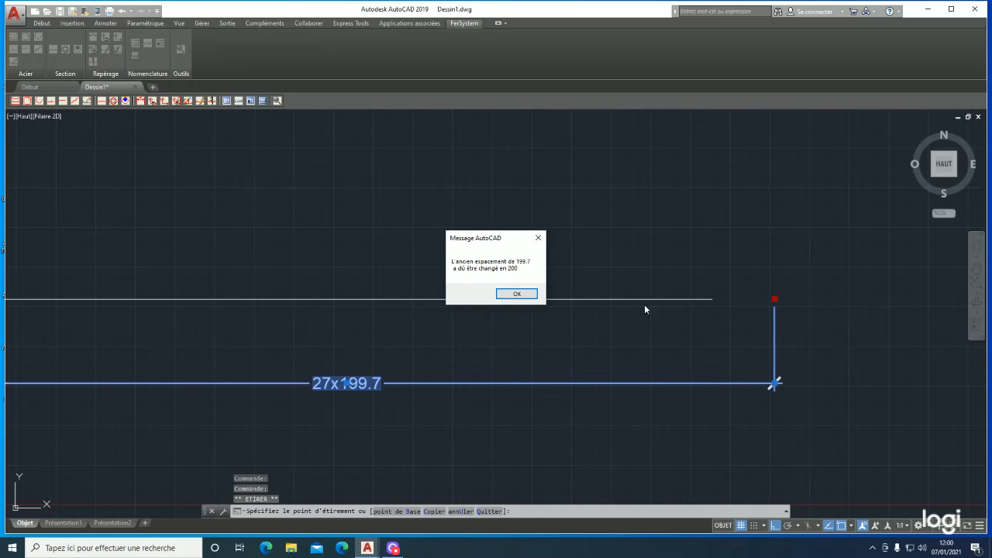
{"action": "left_click", "coordinate": [529, 292]}
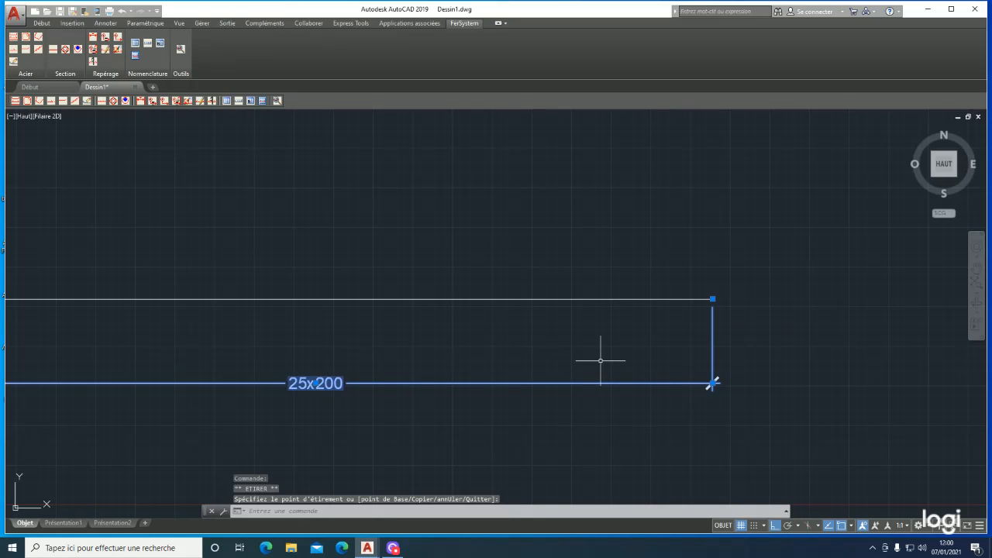
{"action": "key", "text": "Escape"}
{"action": "key", "text": "Escape"}
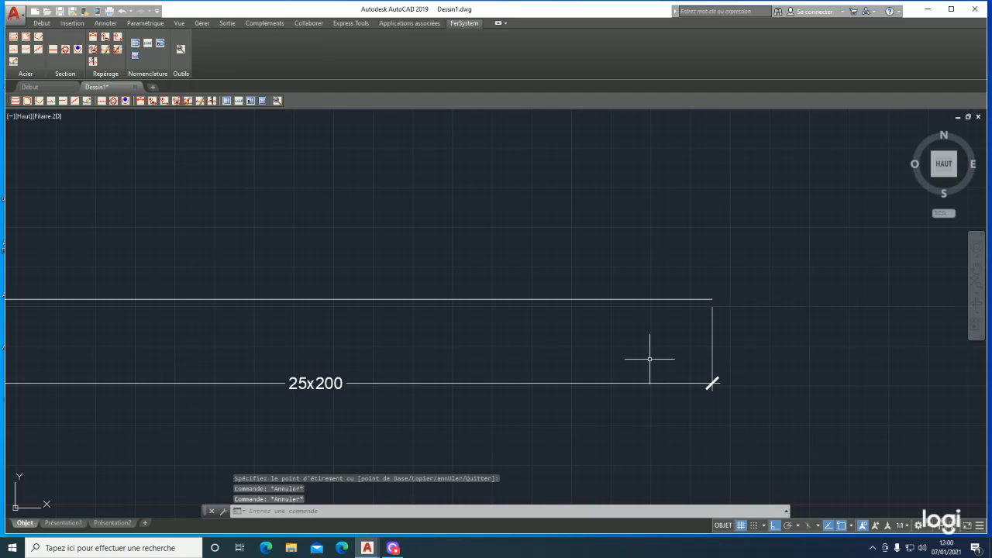
- Stretch the right ends of the line and its distribution dimension together by 200 mm to the right
{"action": "key", "text": "Return"}
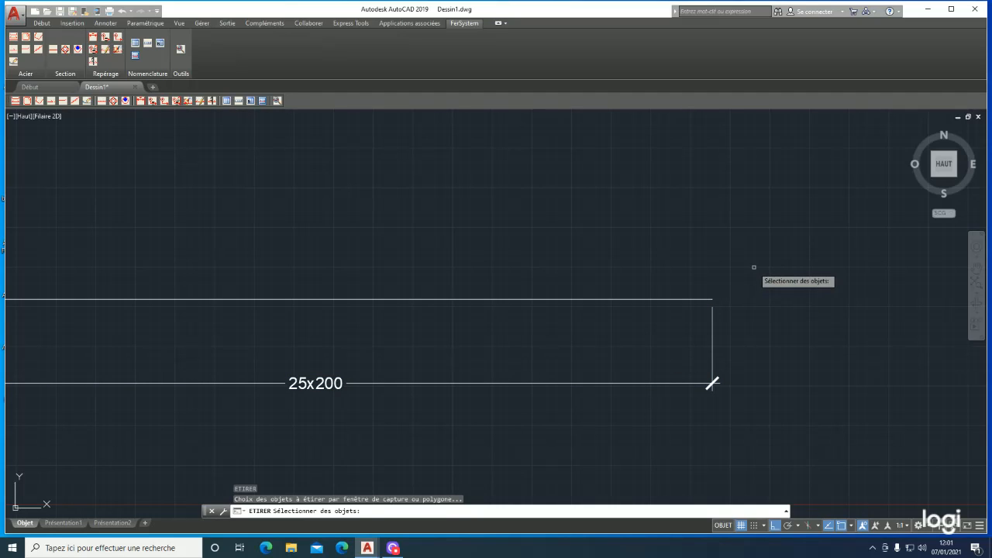
{"action": "left_click", "coordinate": [756, 267]}
{"action": "left_click", "coordinate": [669, 409]}
{"action": "key", "text": "Return"}
{"action": "left_click", "coordinate": [618, 432]}
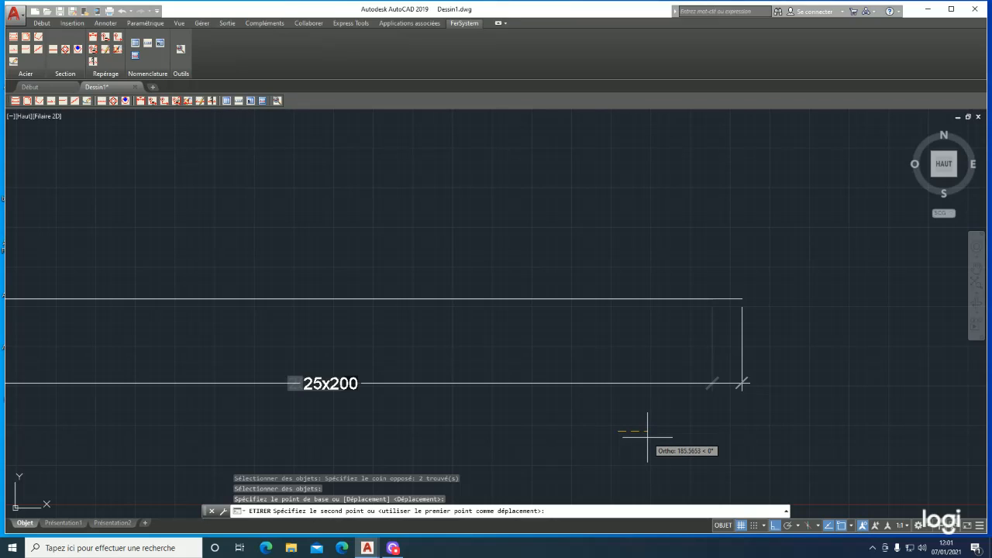
{"action": "type", "text": "200"}
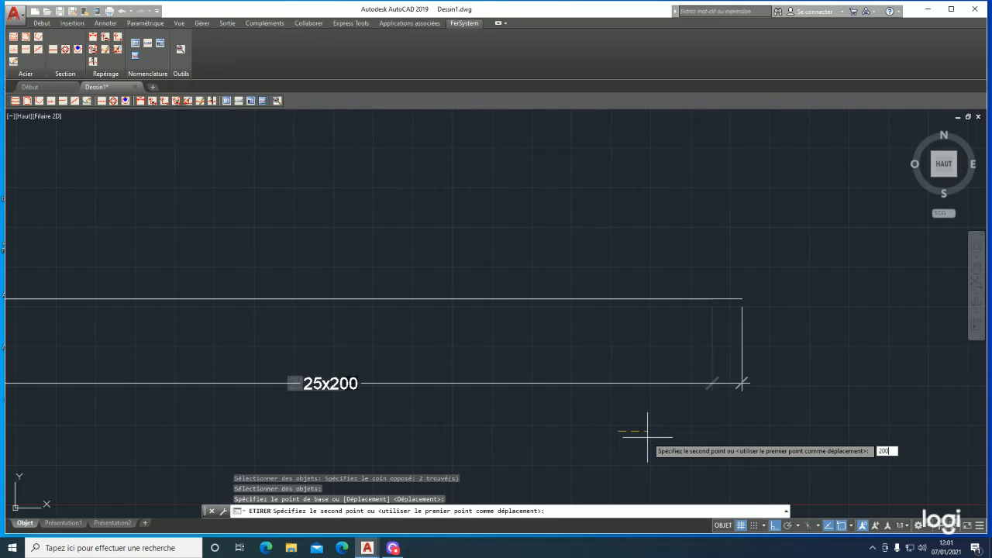
{"action": "key", "text": "Return"}
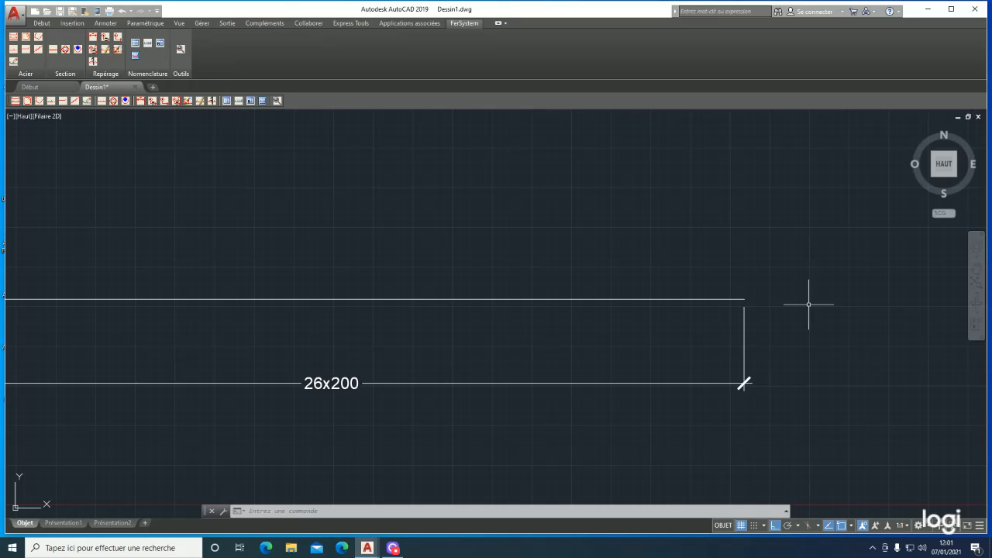
- Stretch the right ends of the line and its distribution dimension together by 1000 mm to the left
{"action": "type", "text": "d"}
{"action": "left_click", "coordinate": [819, 262]}
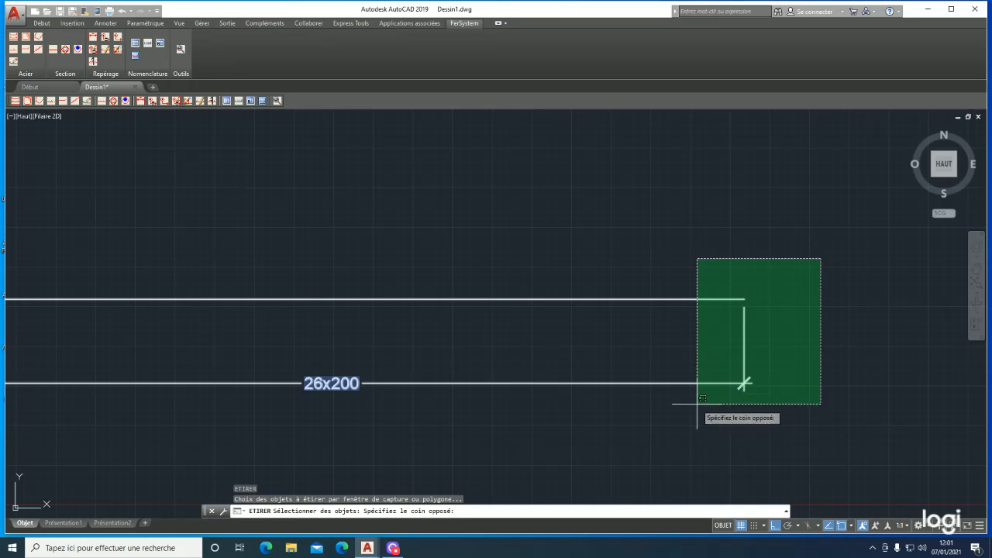
{"action": "left_click", "coordinate": [696, 404]}
{"action": "key", "text": "Return"}
{"action": "left_click", "coordinate": [781, 437]}
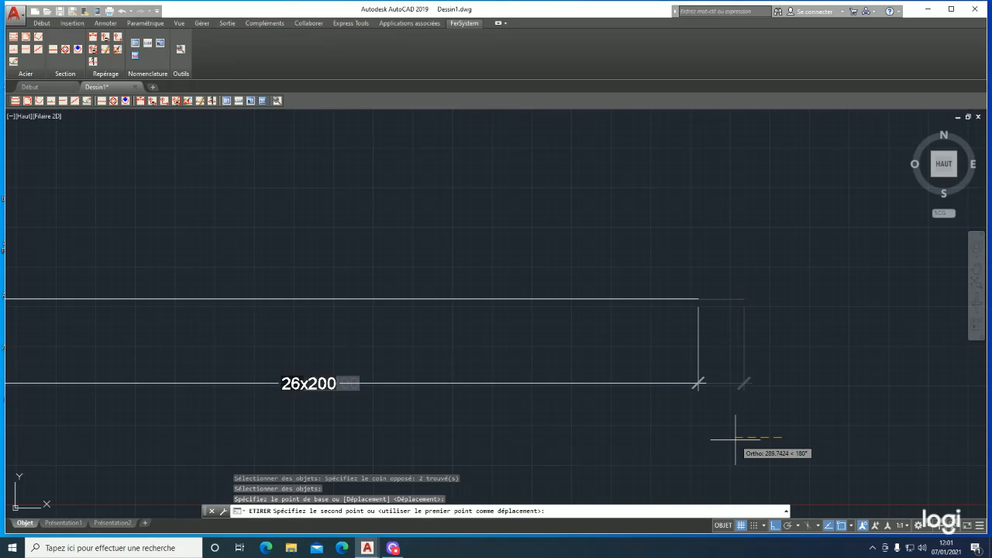
{"action": "type", "text": "10000"}
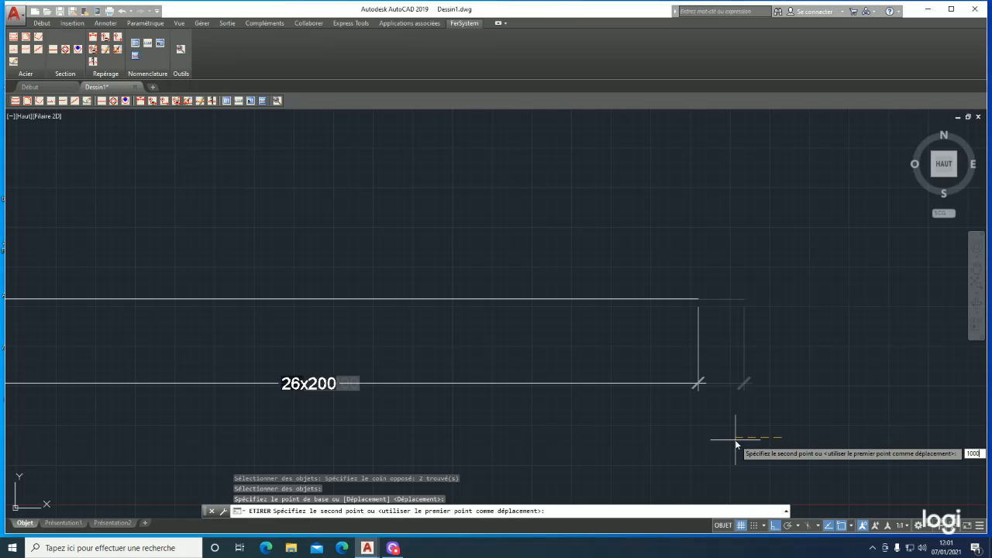
{"action": "key", "text": "Return"}
{"action": "scroll", "coordinate": [694, 410], "scroll_direction": "down", "scroll_amount": 4}
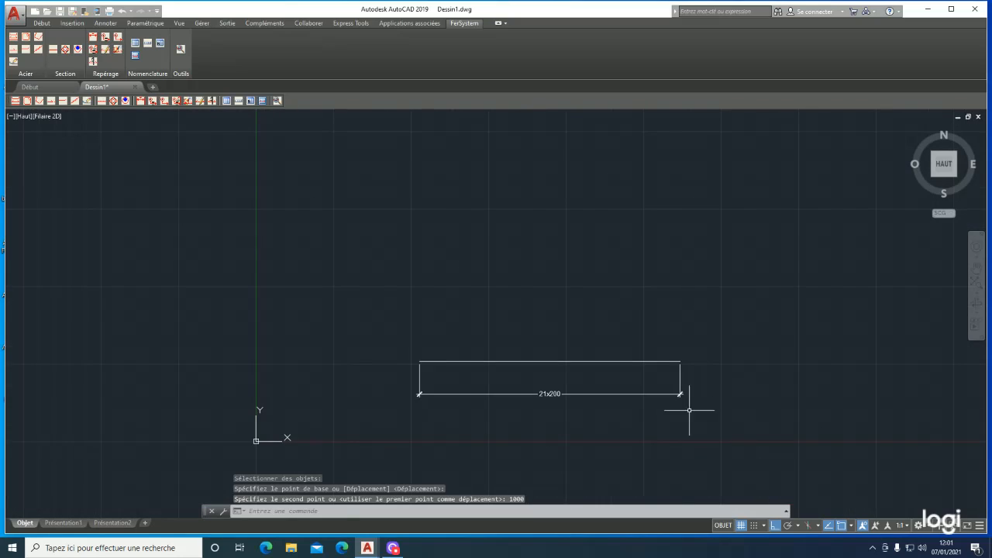
- Measure the length of the line above the distribution dimension from its left endpoint to its right endpoint
{"action": "scroll", "coordinate": [613, 398], "scroll_direction": "up", "scroll_amount": 4}
{"action": "type", "text": "dist"}
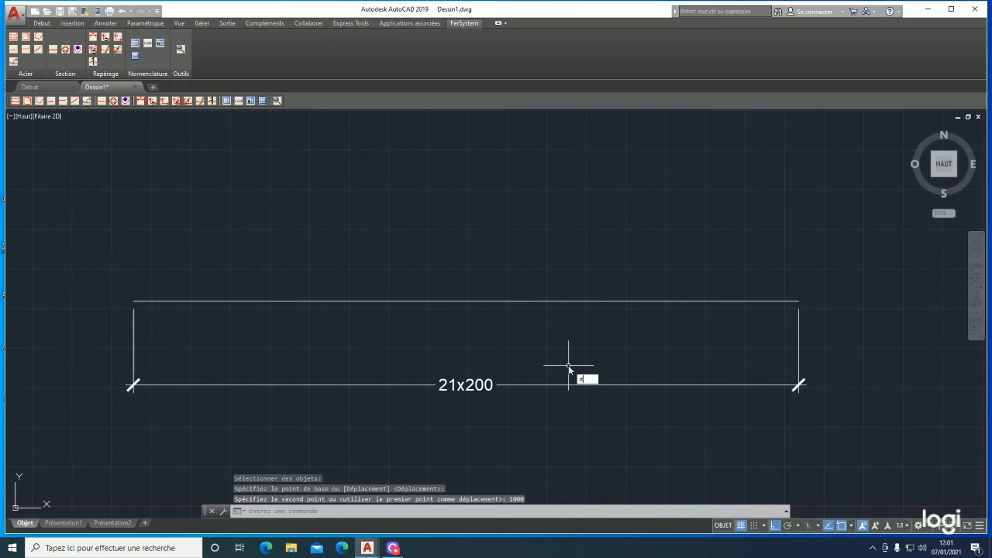
{"action": "key", "text": "Return"}
{"action": "left_click", "coordinate": [327, 298]}
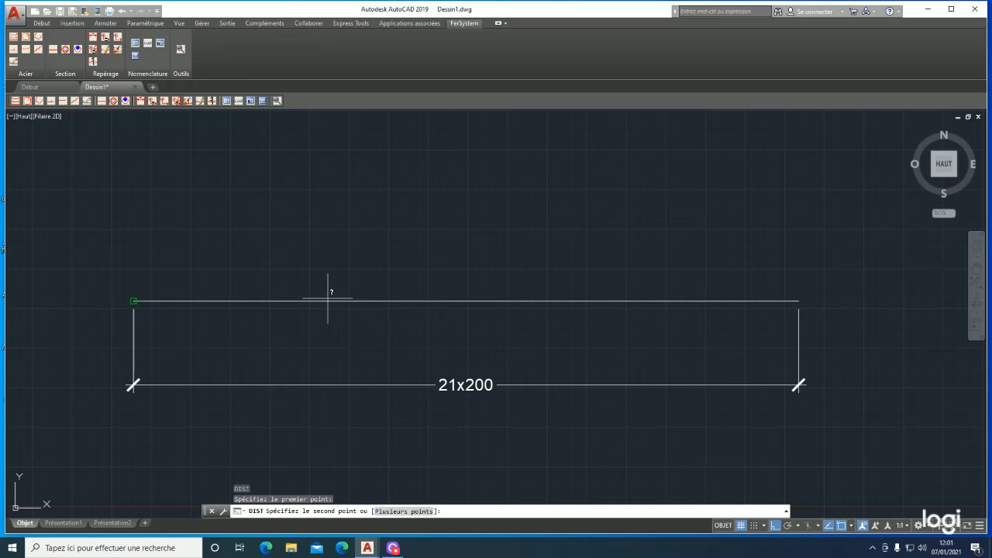
{"action": "left_click", "coordinate": [656, 301]}
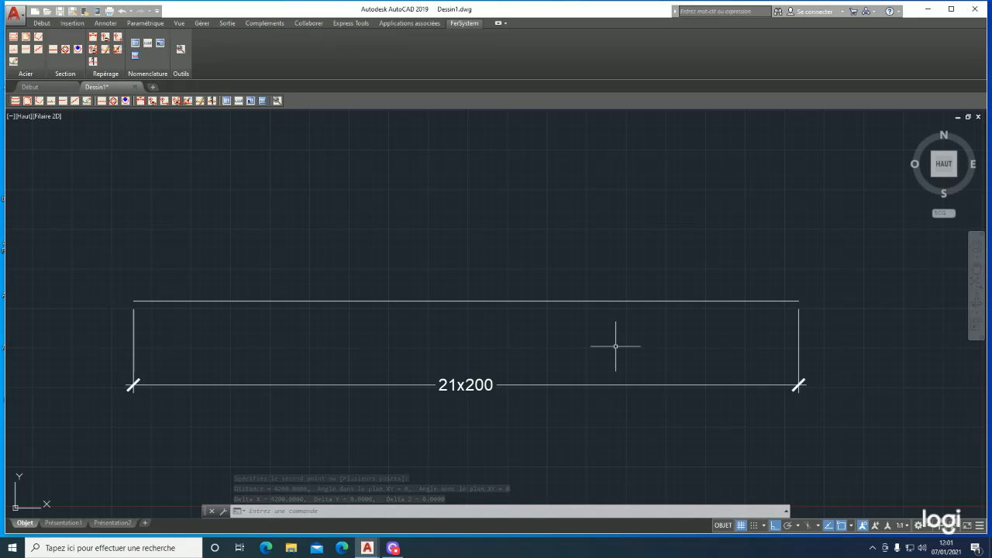
{"action": "scroll", "coordinate": [525, 294], "scroll_direction": "down", "scroll_amount": 2}
{"action": "scroll", "coordinate": [514, 294], "scroll_direction": "up", "scroll_amount": 2}
{"action": "scroll", "coordinate": [517, 294], "scroll_direction": "down", "scroll_amount": 4}
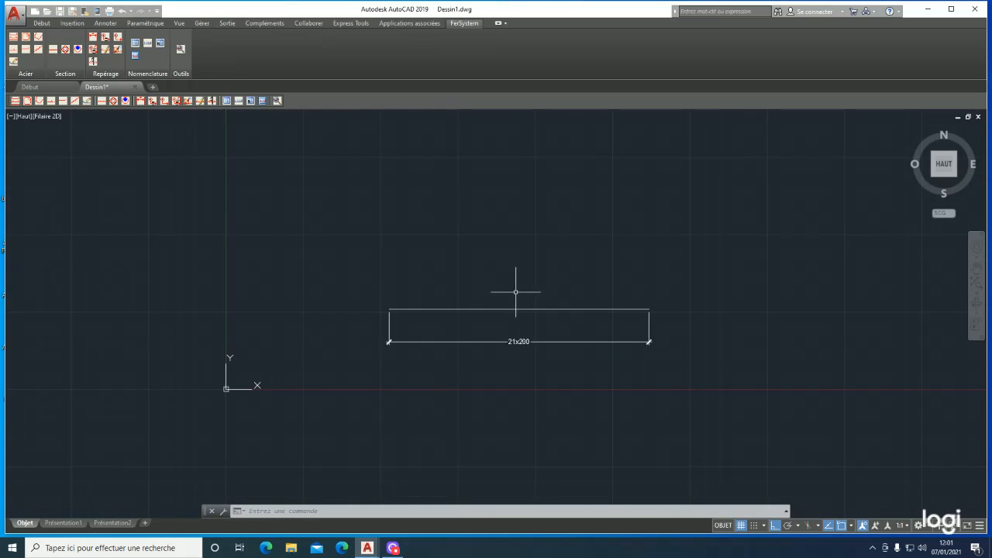
{"action": "scroll", "coordinate": [513, 290], "scroll_direction": "up", "scroll_amount": 2}
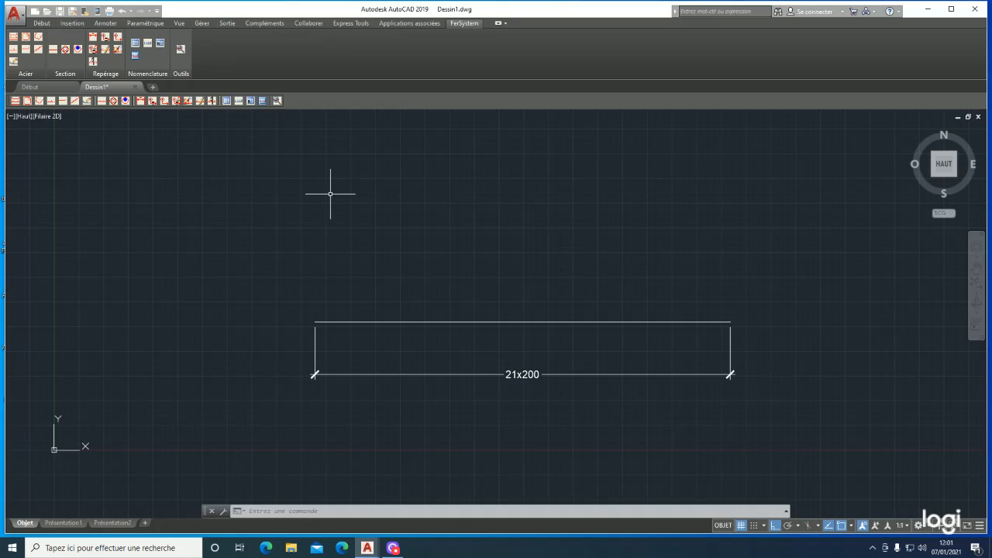
- Check the list of applications launched at startup through APPLOAD, leaving its contents as they are, and return to the drawing
{"action": "type", "text": "_APPLOAD"}
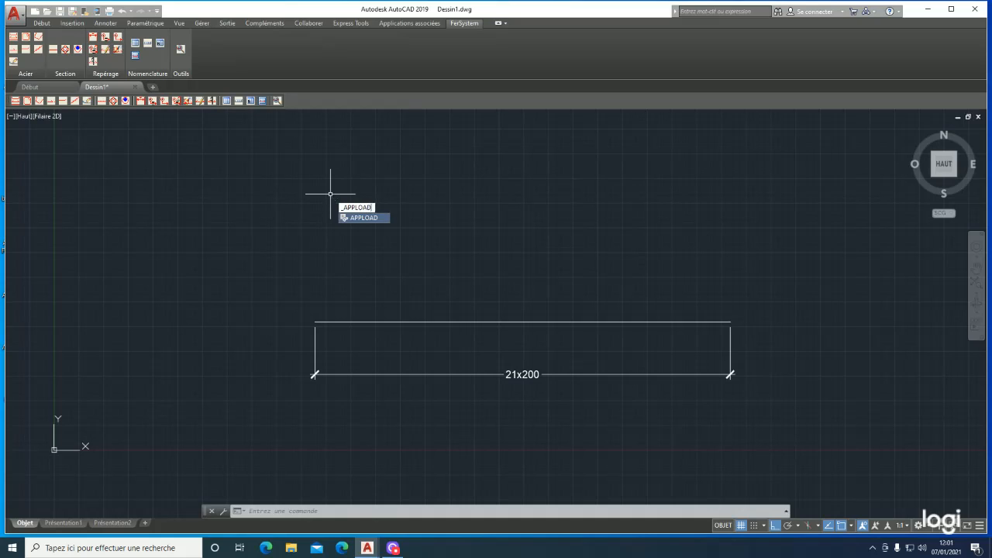
{"action": "key", "text": "Return"}
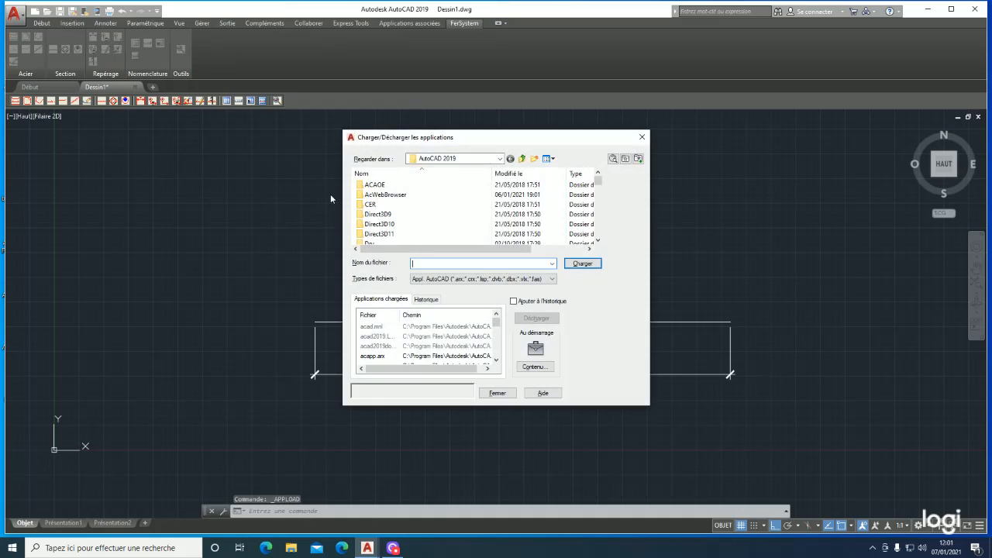
{"action": "left_click", "coordinate": [534, 368]}
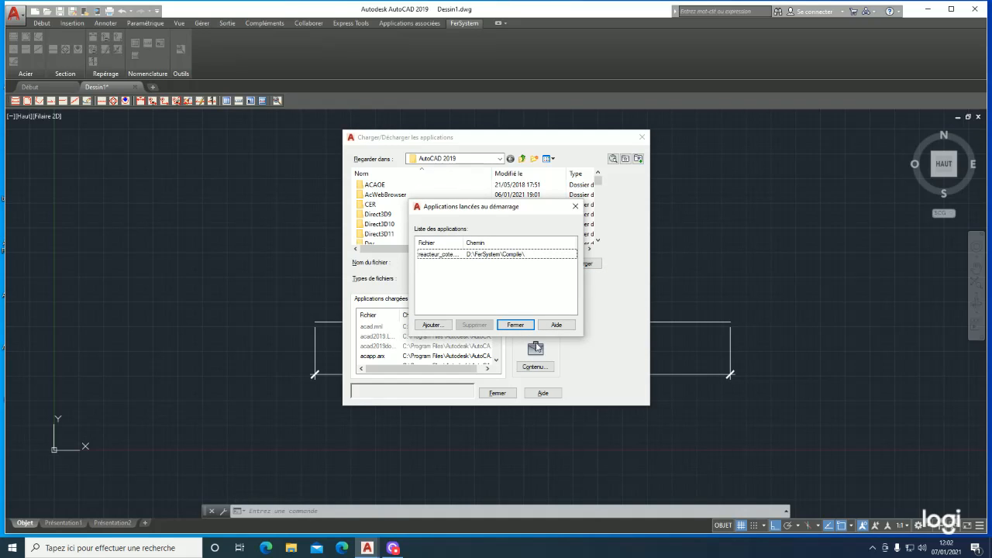
{"action": "left_click", "coordinate": [516, 325]}
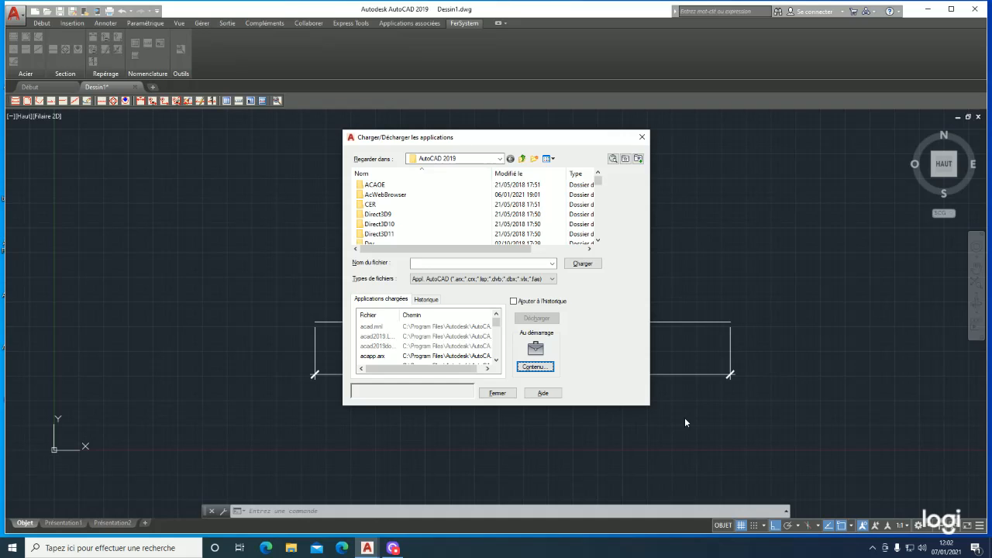
{"action": "left_click", "coordinate": [500, 394]}
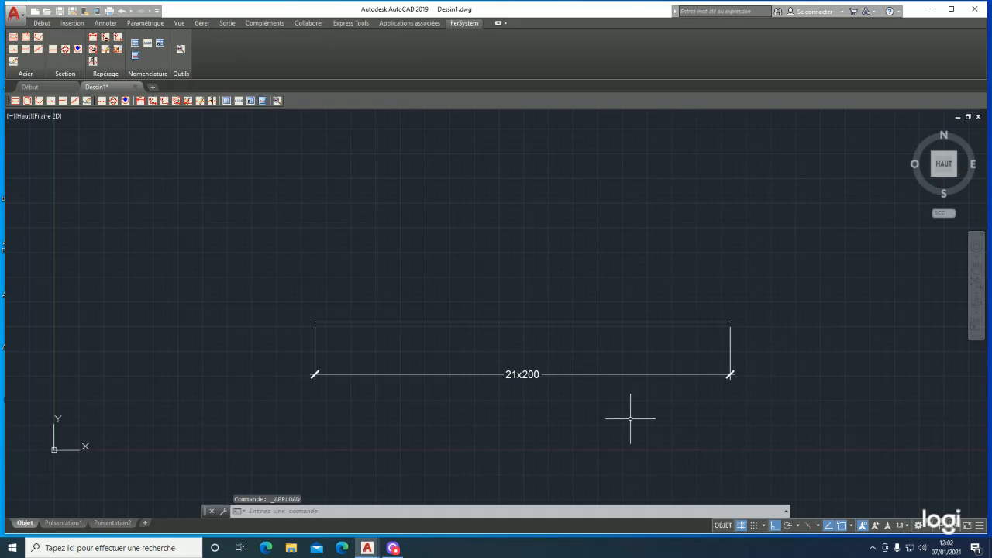